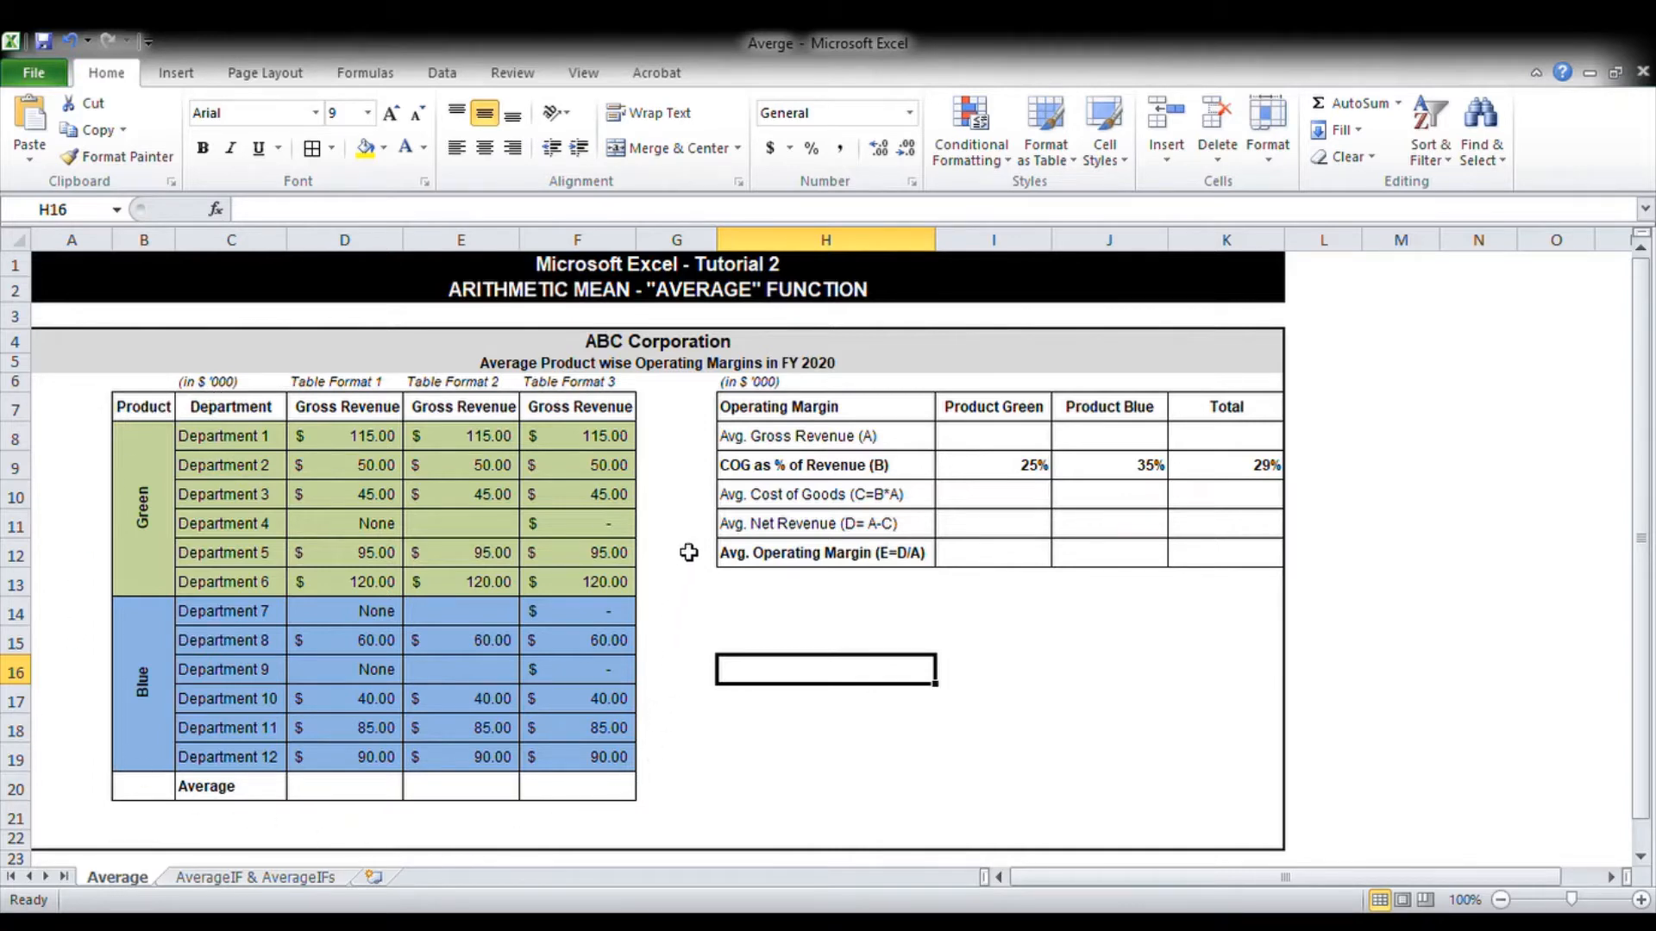
Examine the product revenue table, comparing the Gross Revenue columns of Table Formats 1, 2 and 3 across all departments
left_click_drag(131, 408, 617, 794)
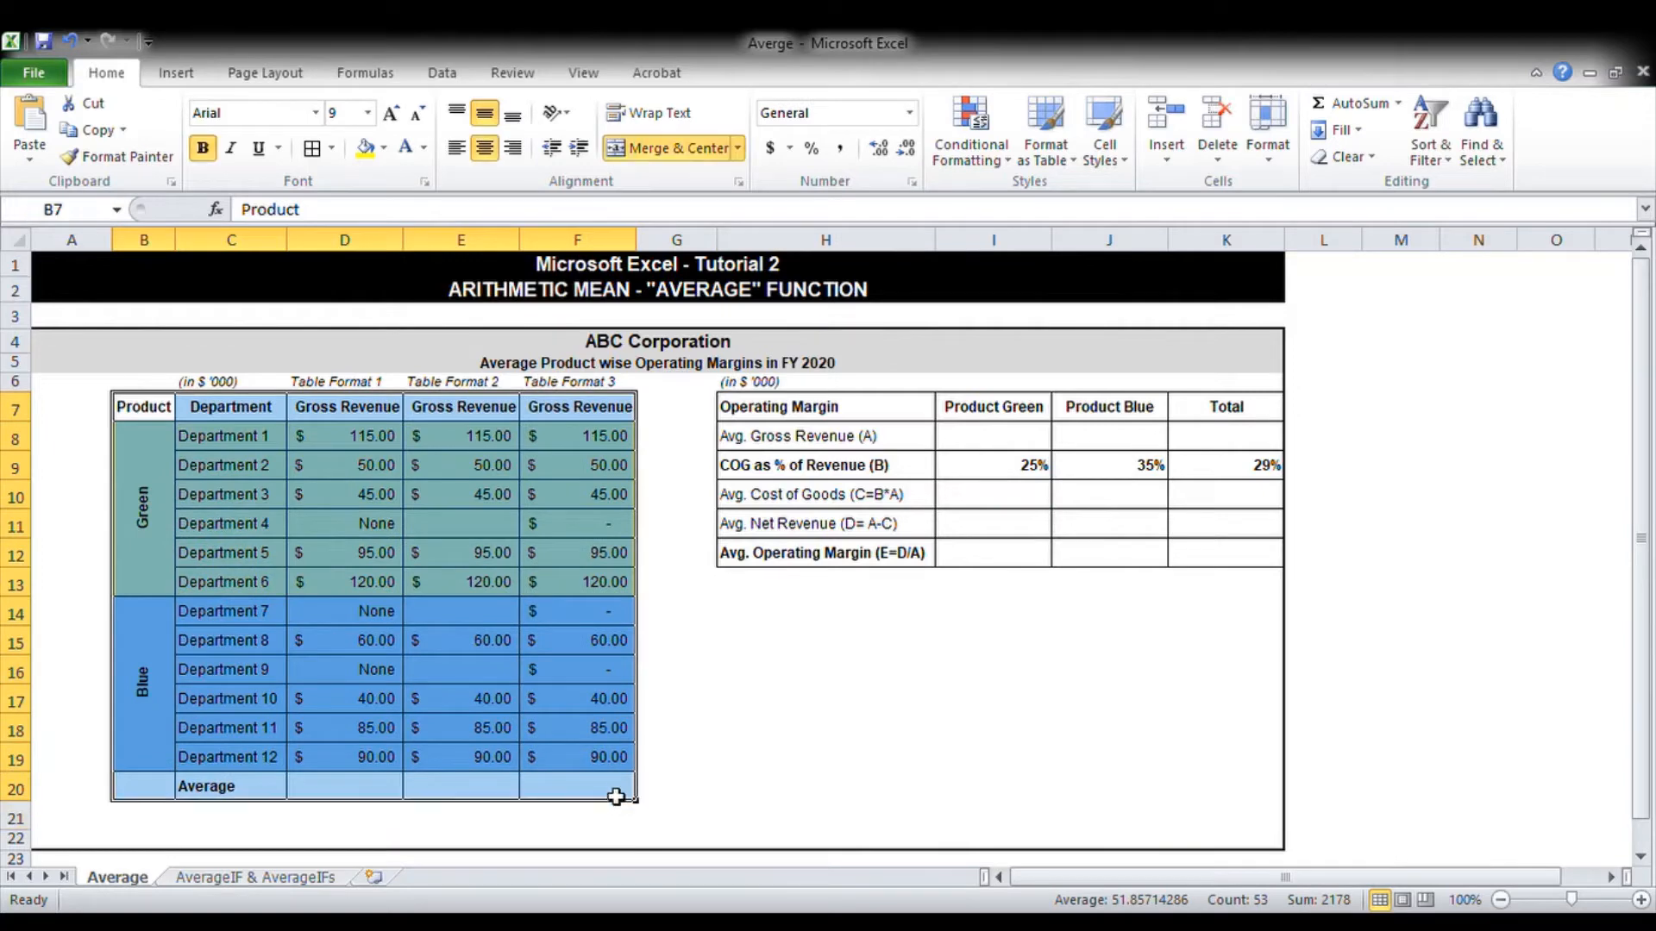
left_click(690, 733)
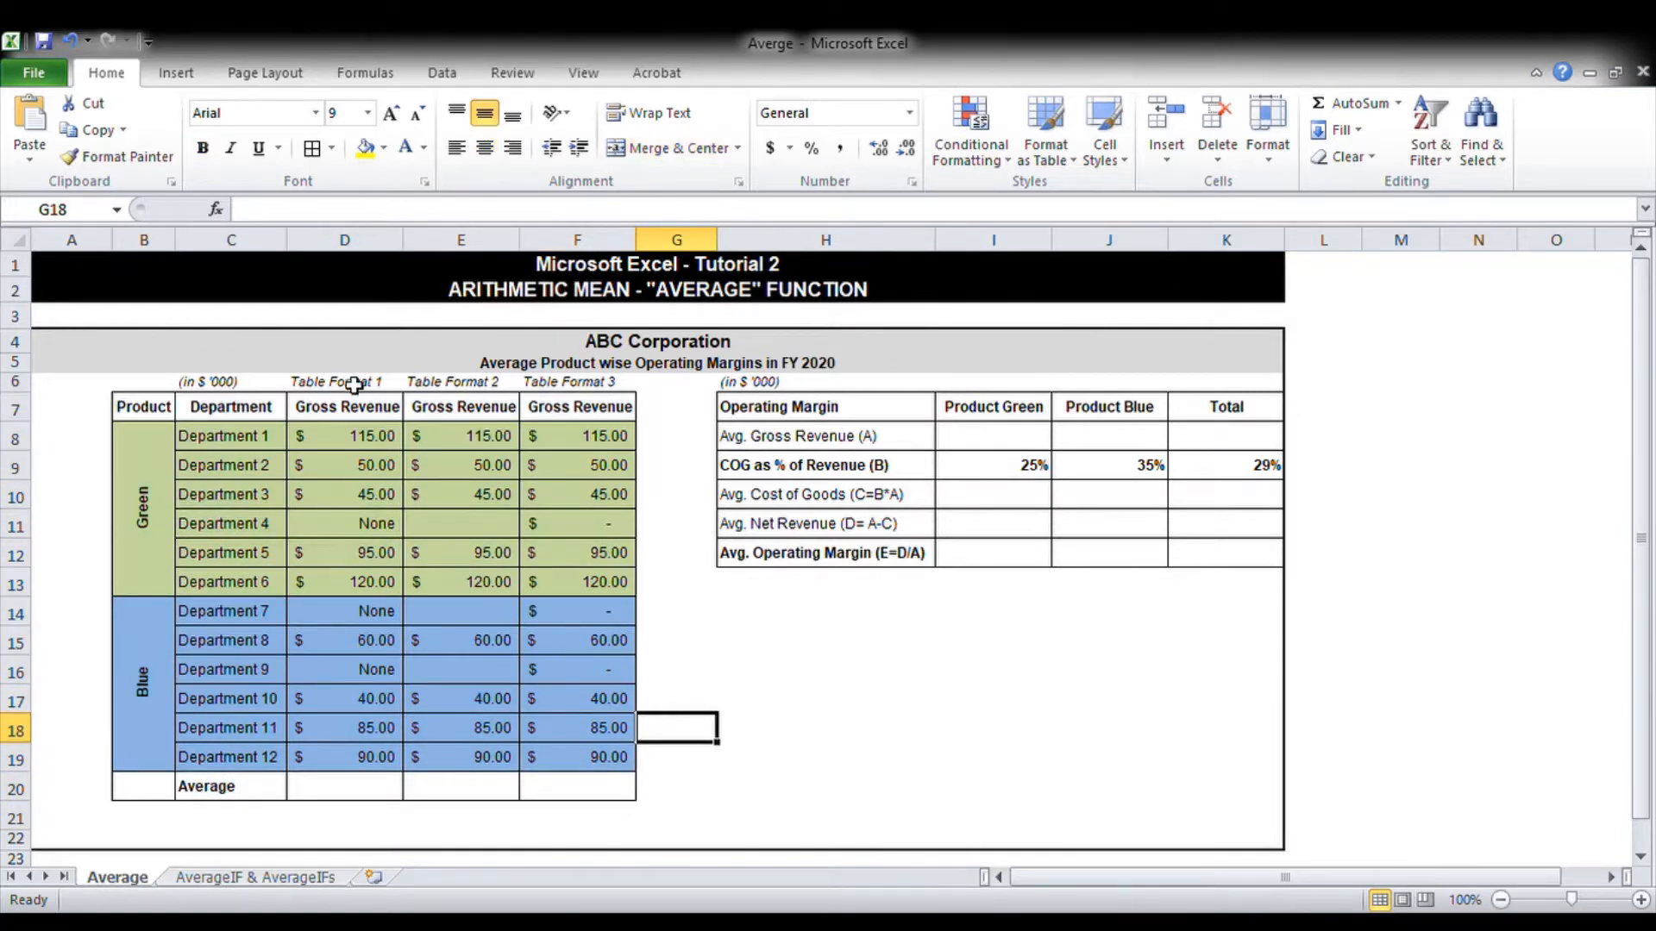
left_click_drag(351, 381, 336, 764)
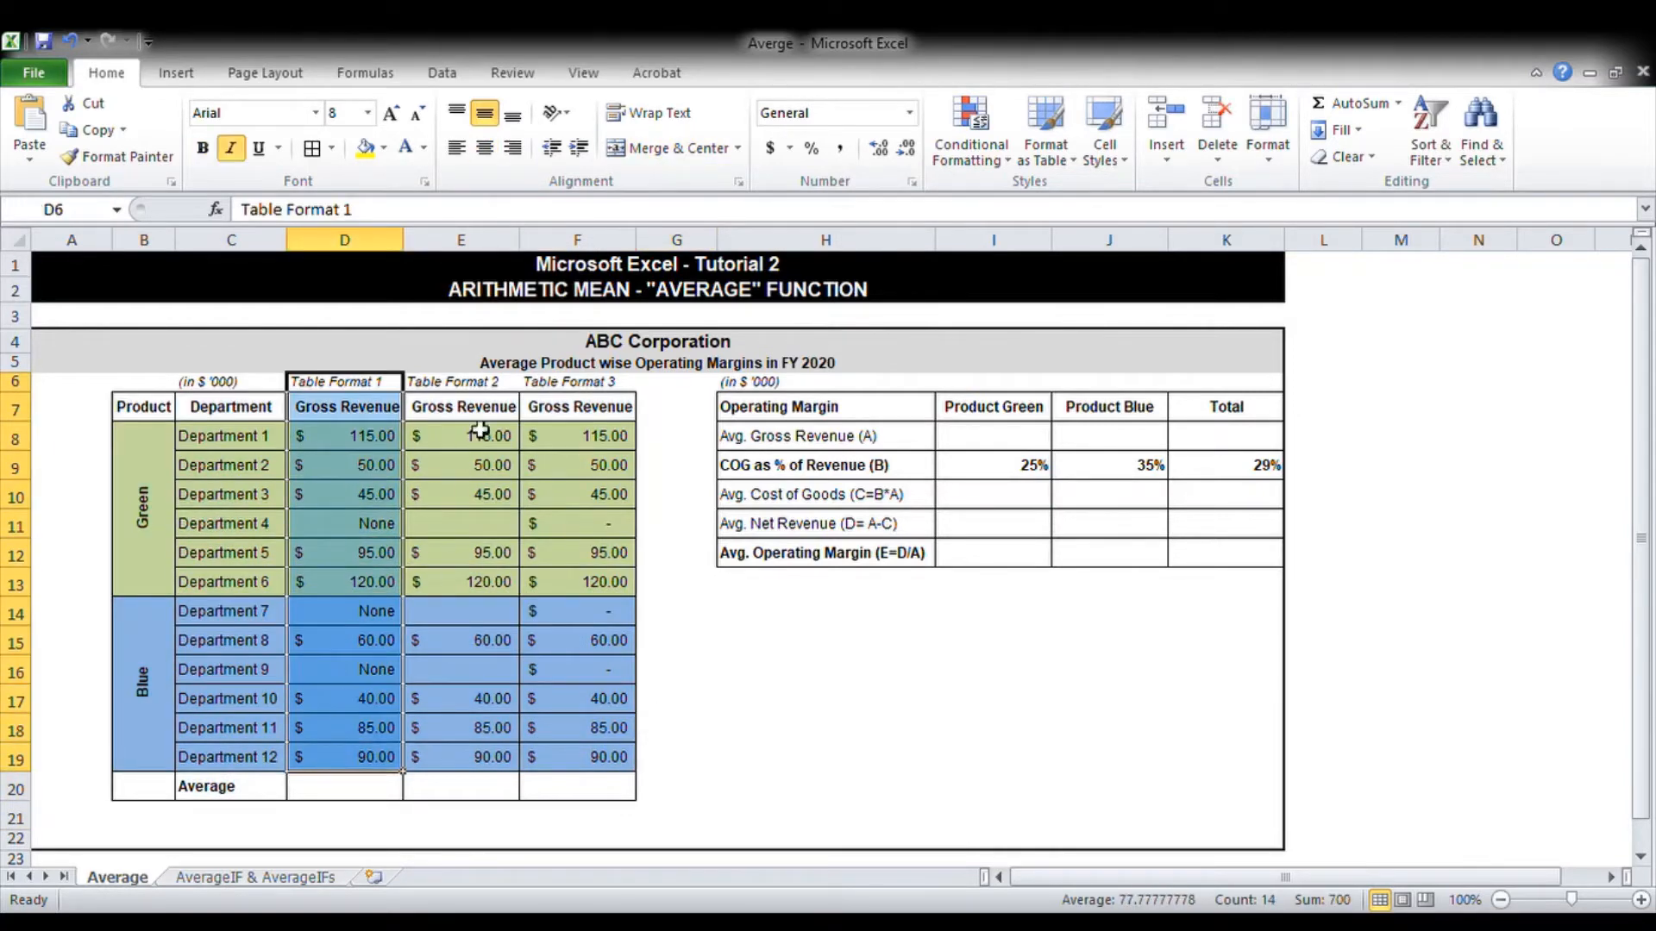
left_click(489, 390)
left_click_drag(488, 390, 465, 757)
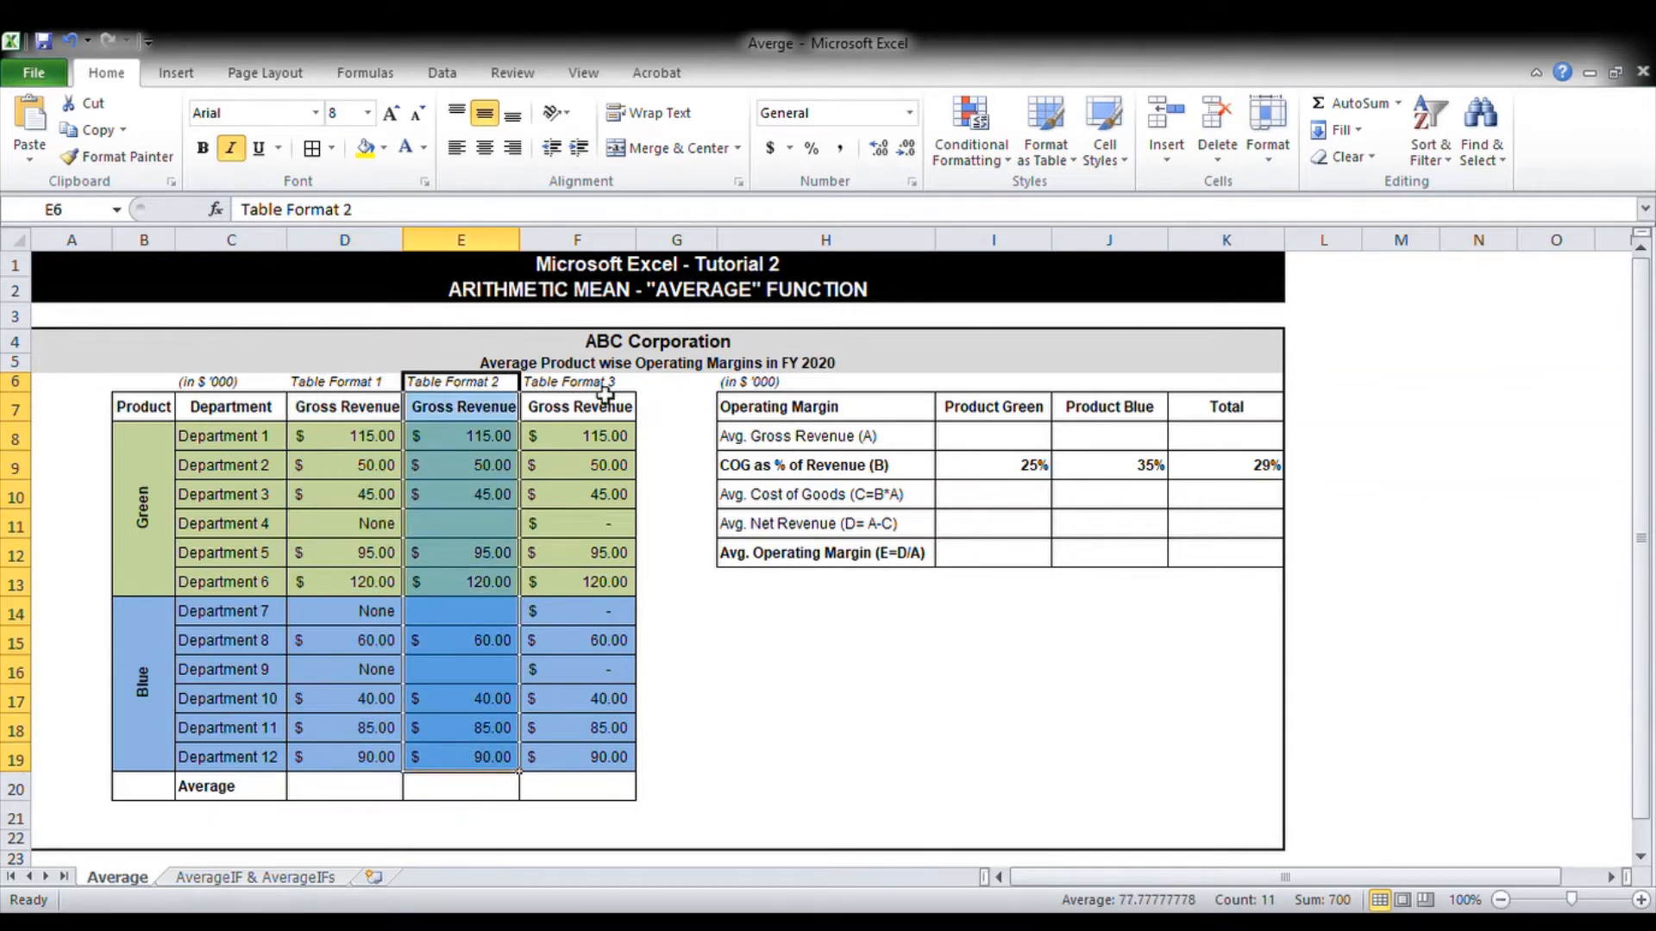
left_click_drag(599, 388, 584, 770)
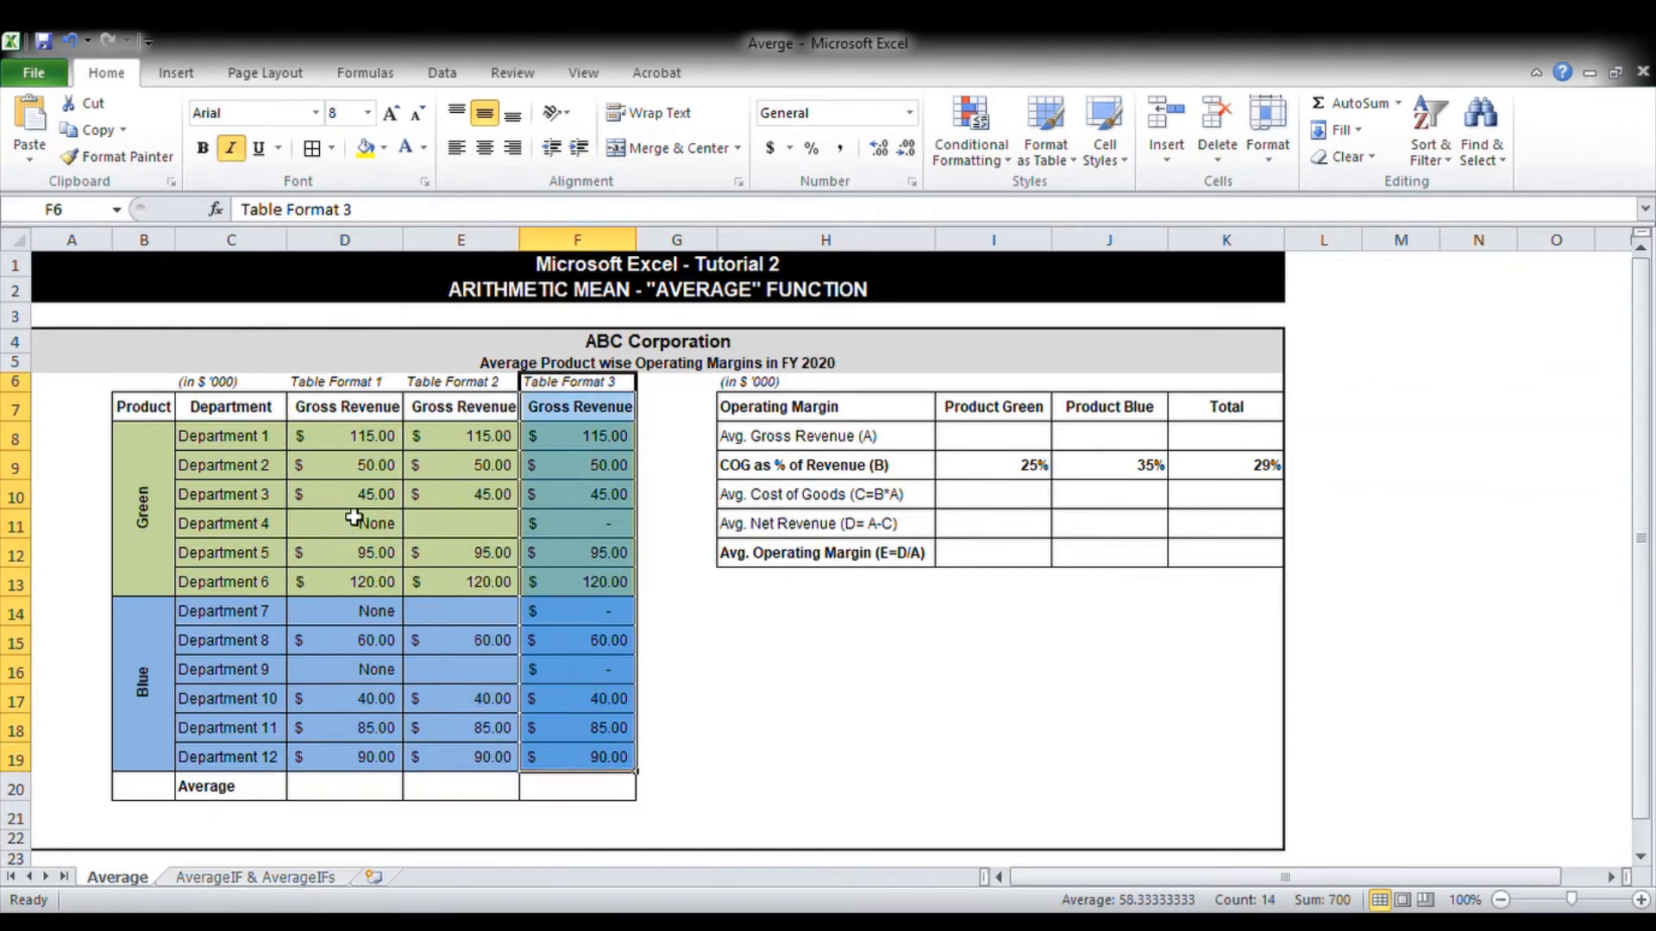
left_click_drag(222, 431, 233, 785)
left_click_drag(349, 409, 544, 769)
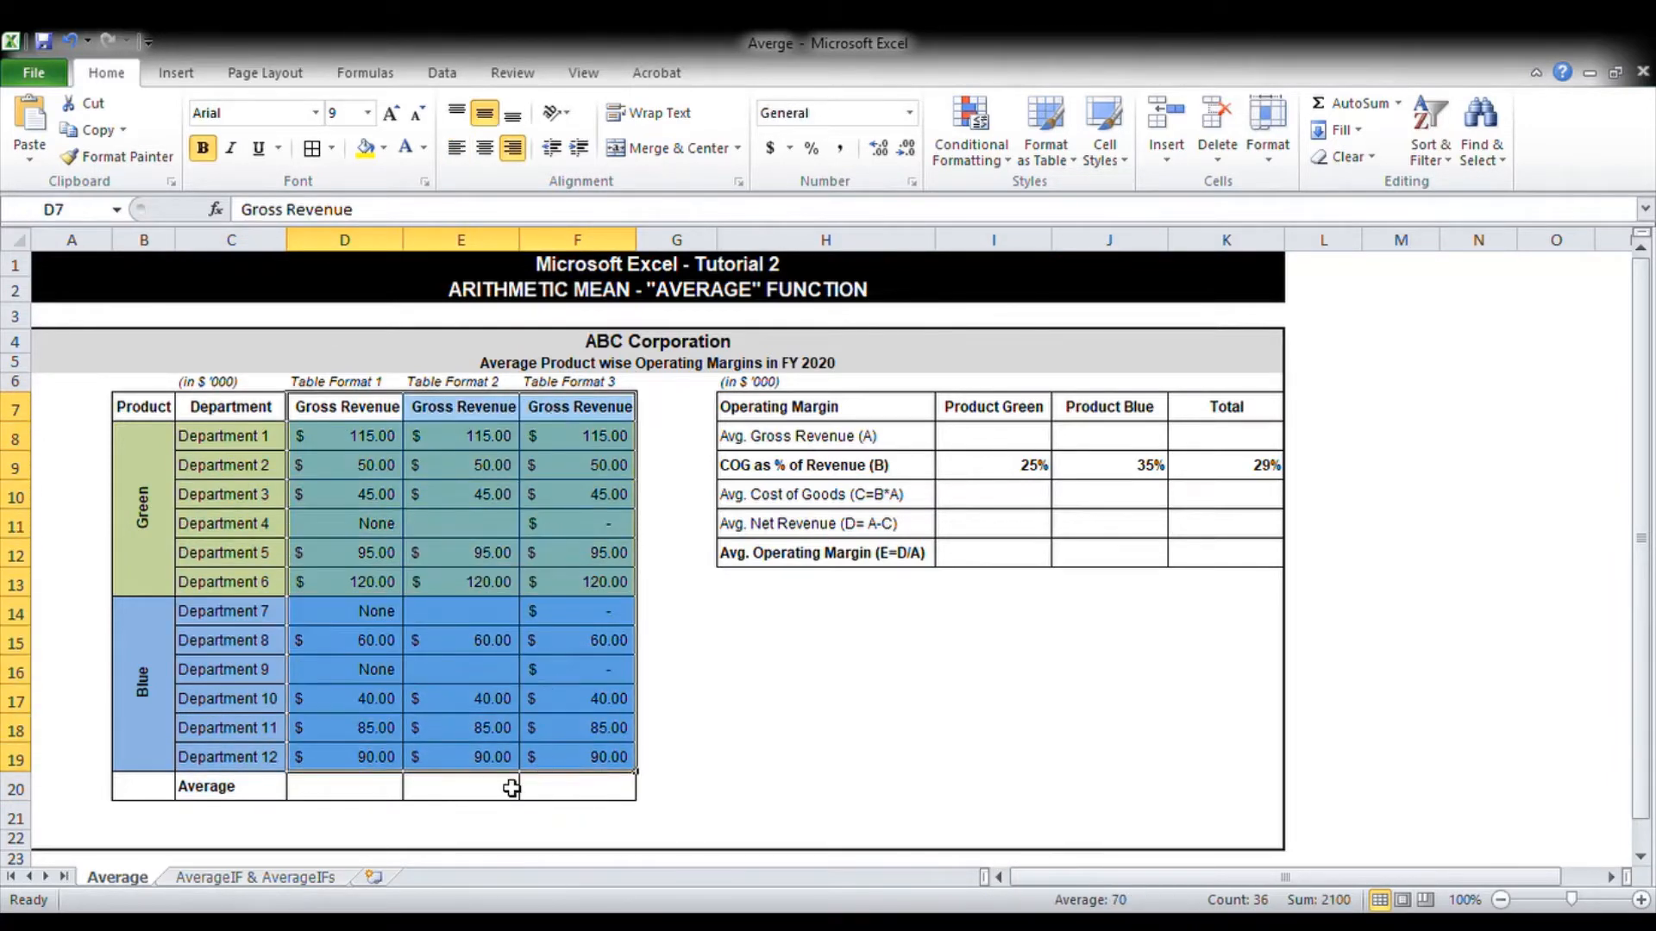
Enter the formula =SUM(D8:D19)/12 in the Average cell D20 under Table Format 1
left_click(361, 801)
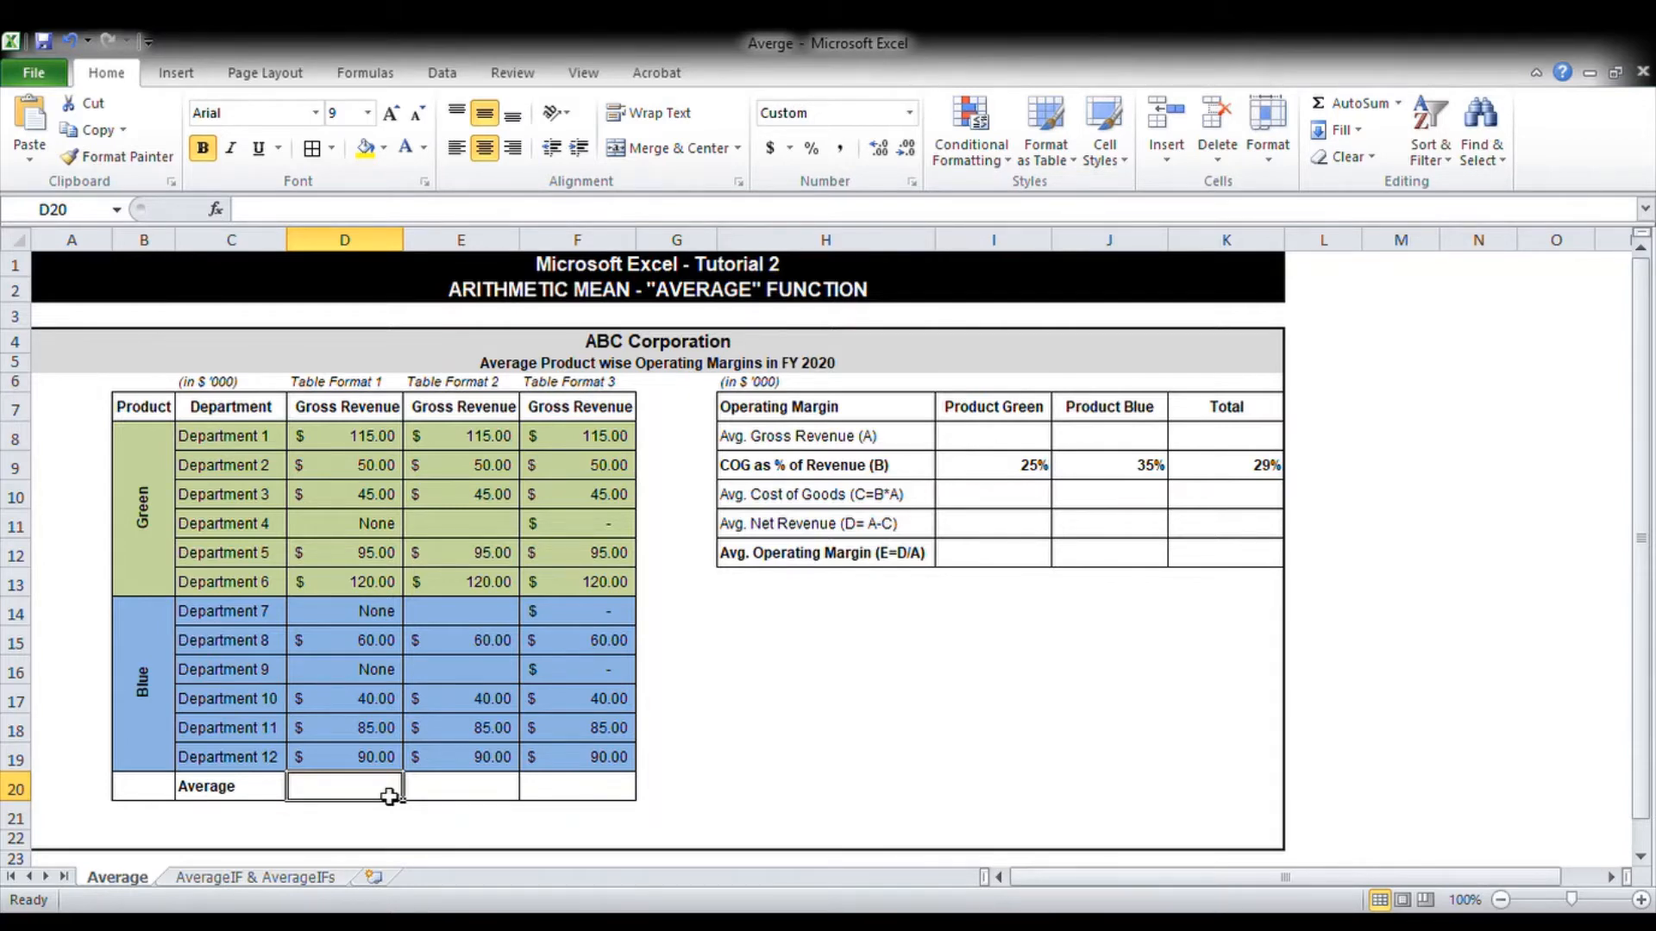
type("=")
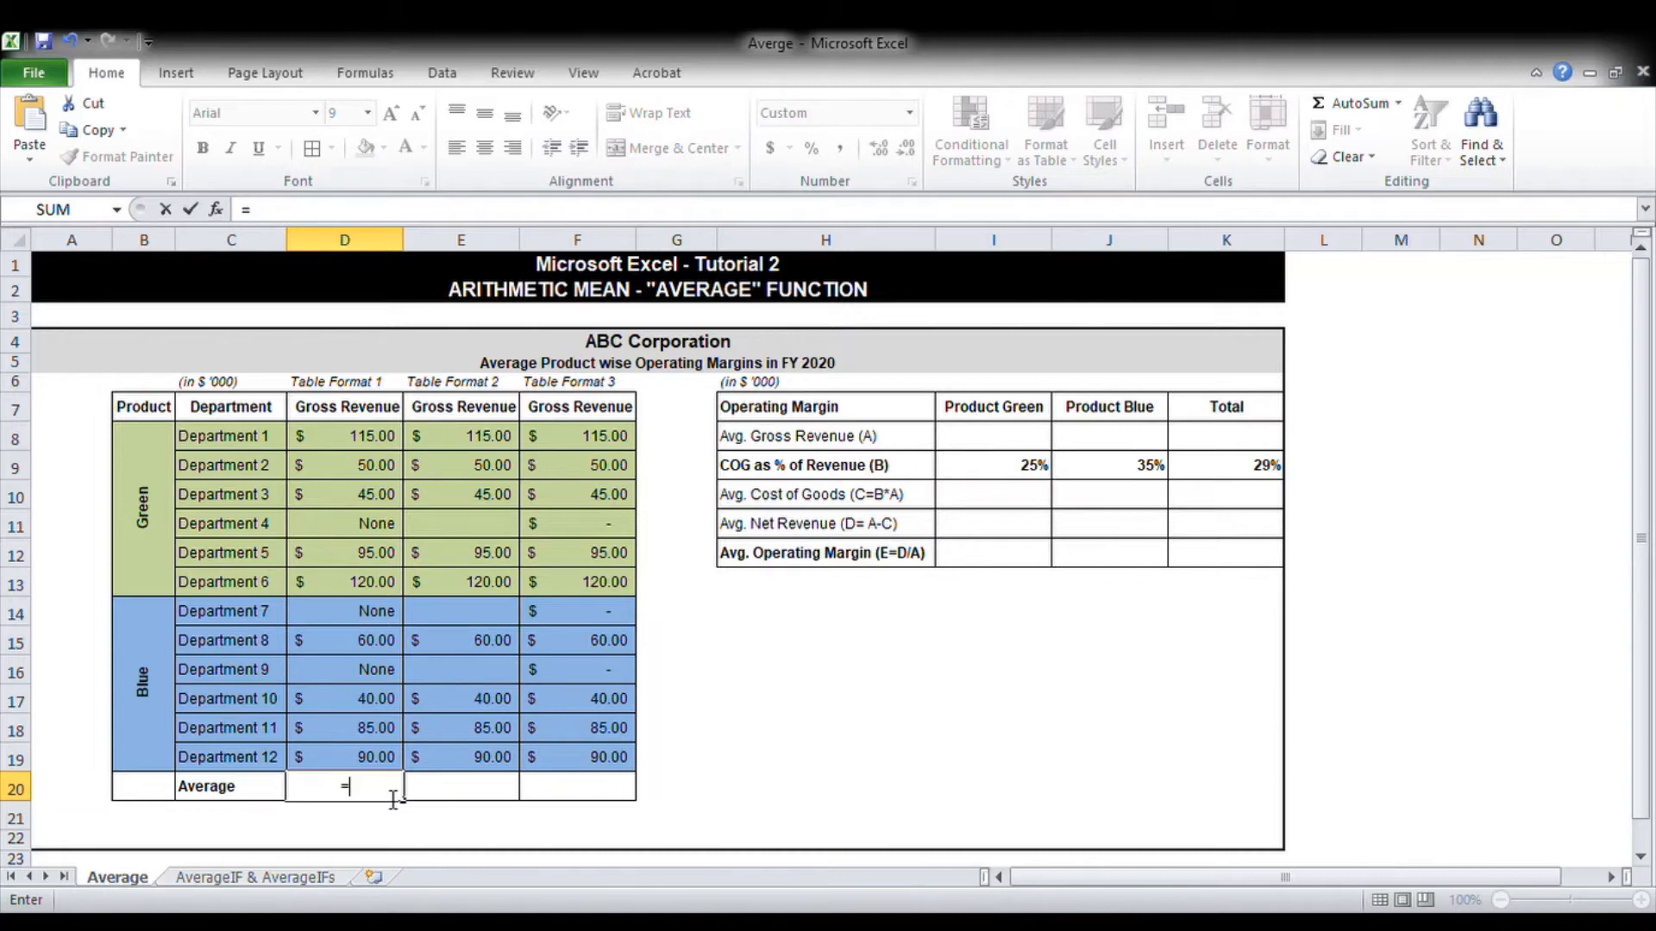
type("sum")
key("Tab")
left_click_drag(350, 436, 348, 764)
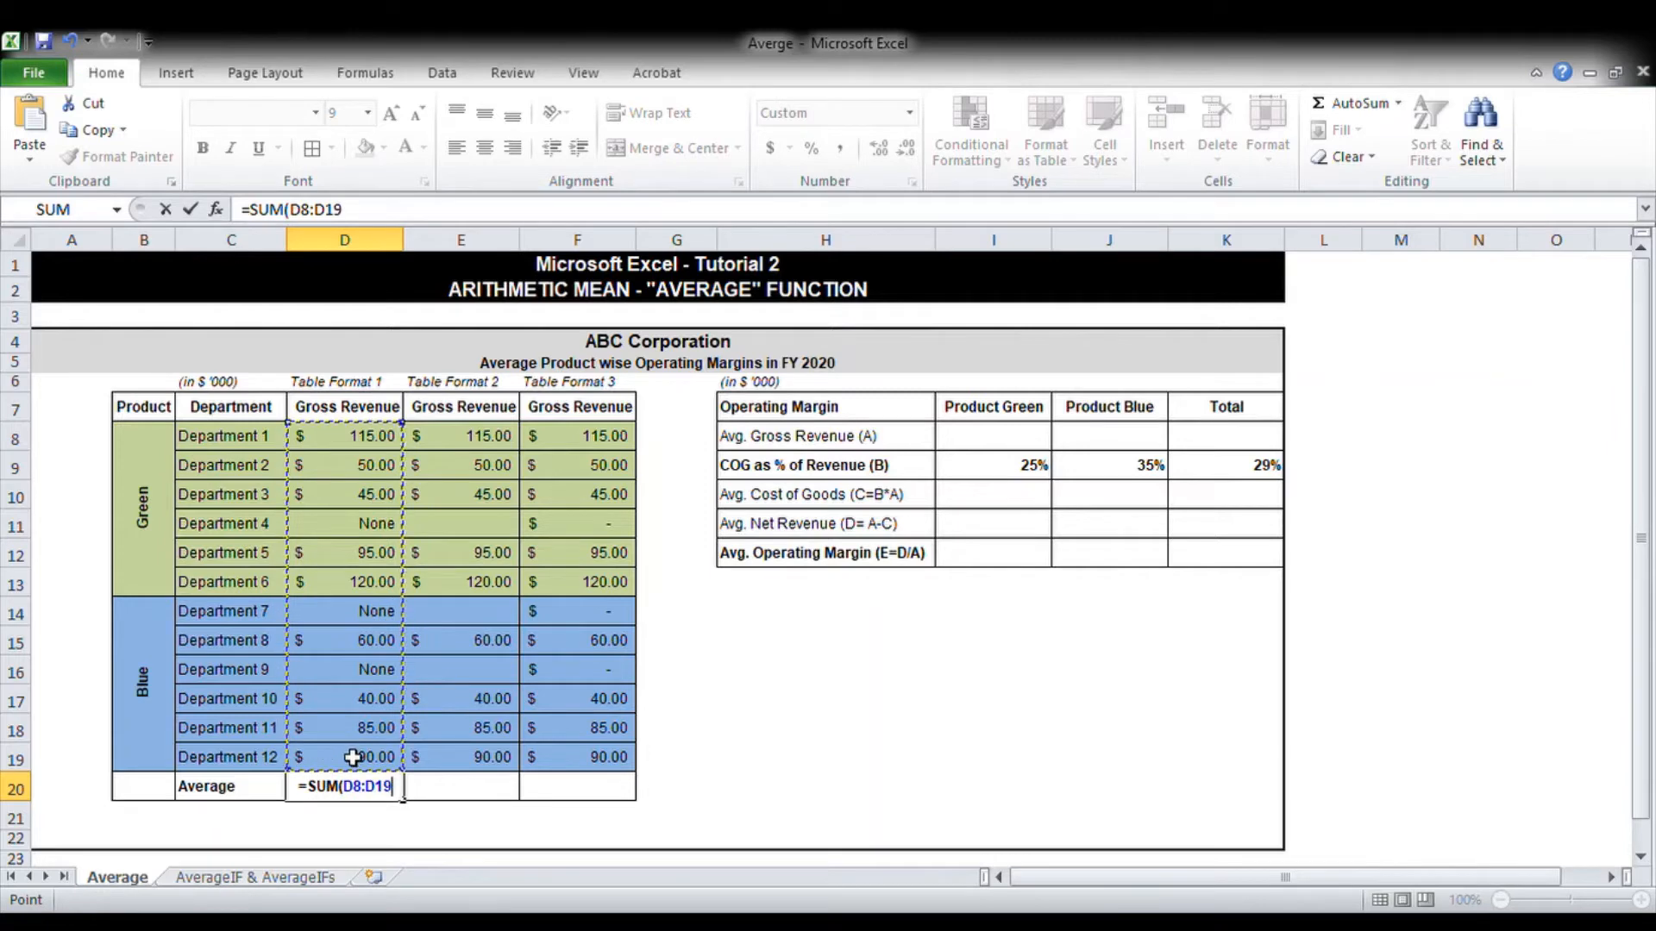
type(")/12")
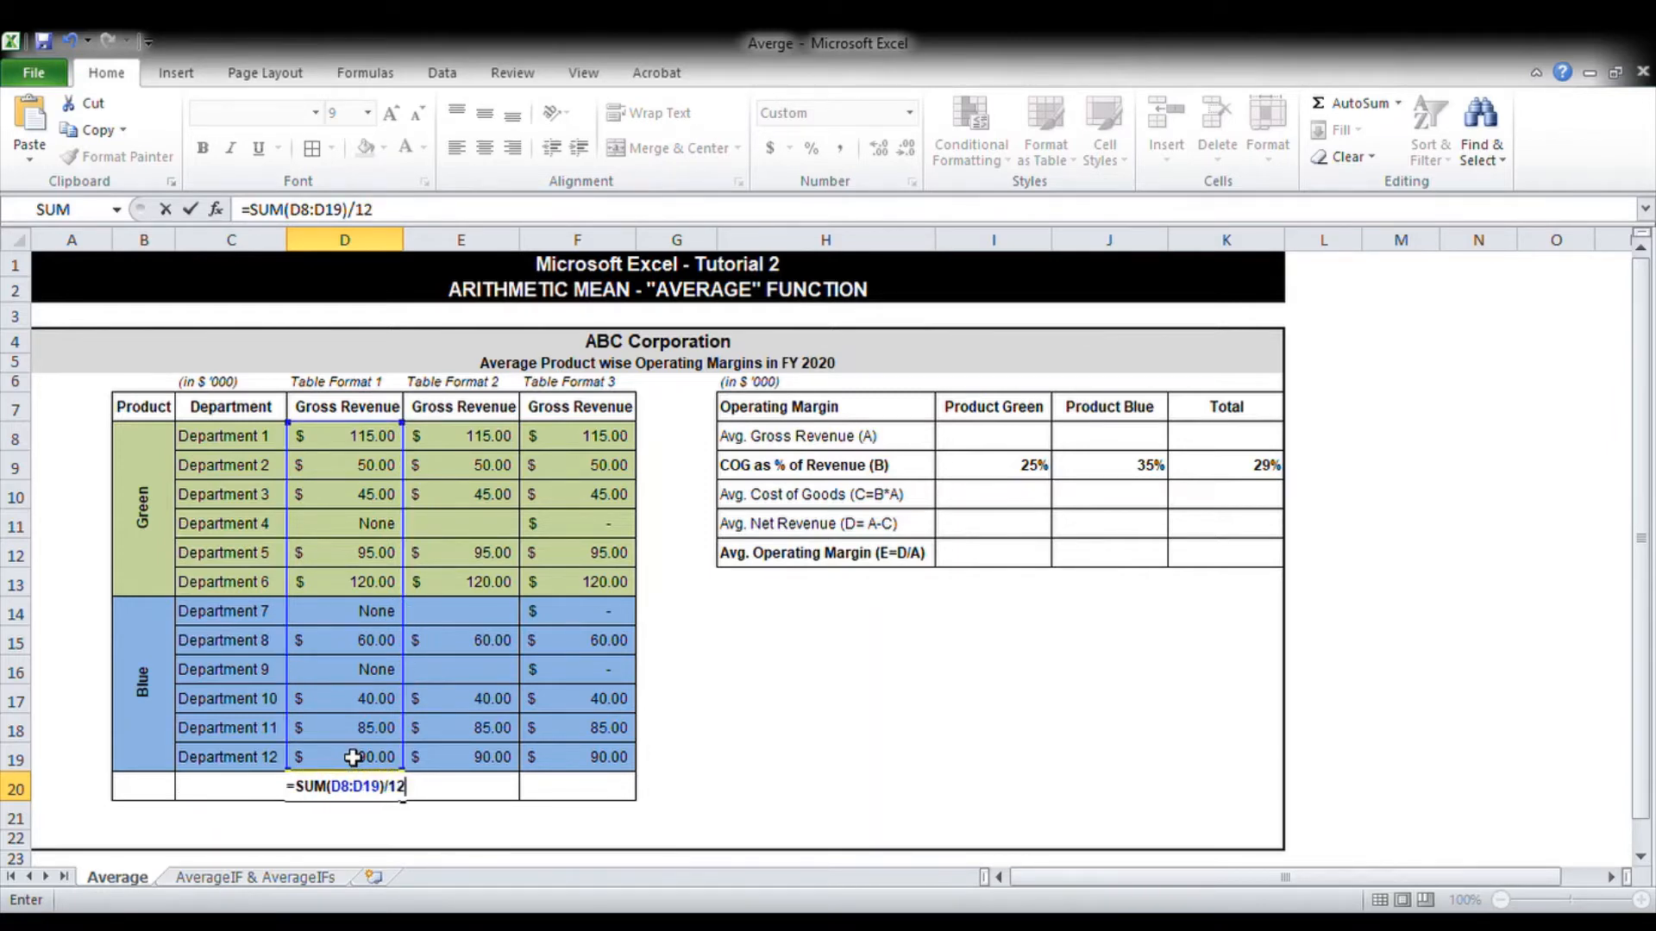
key("Return")
key("Up")
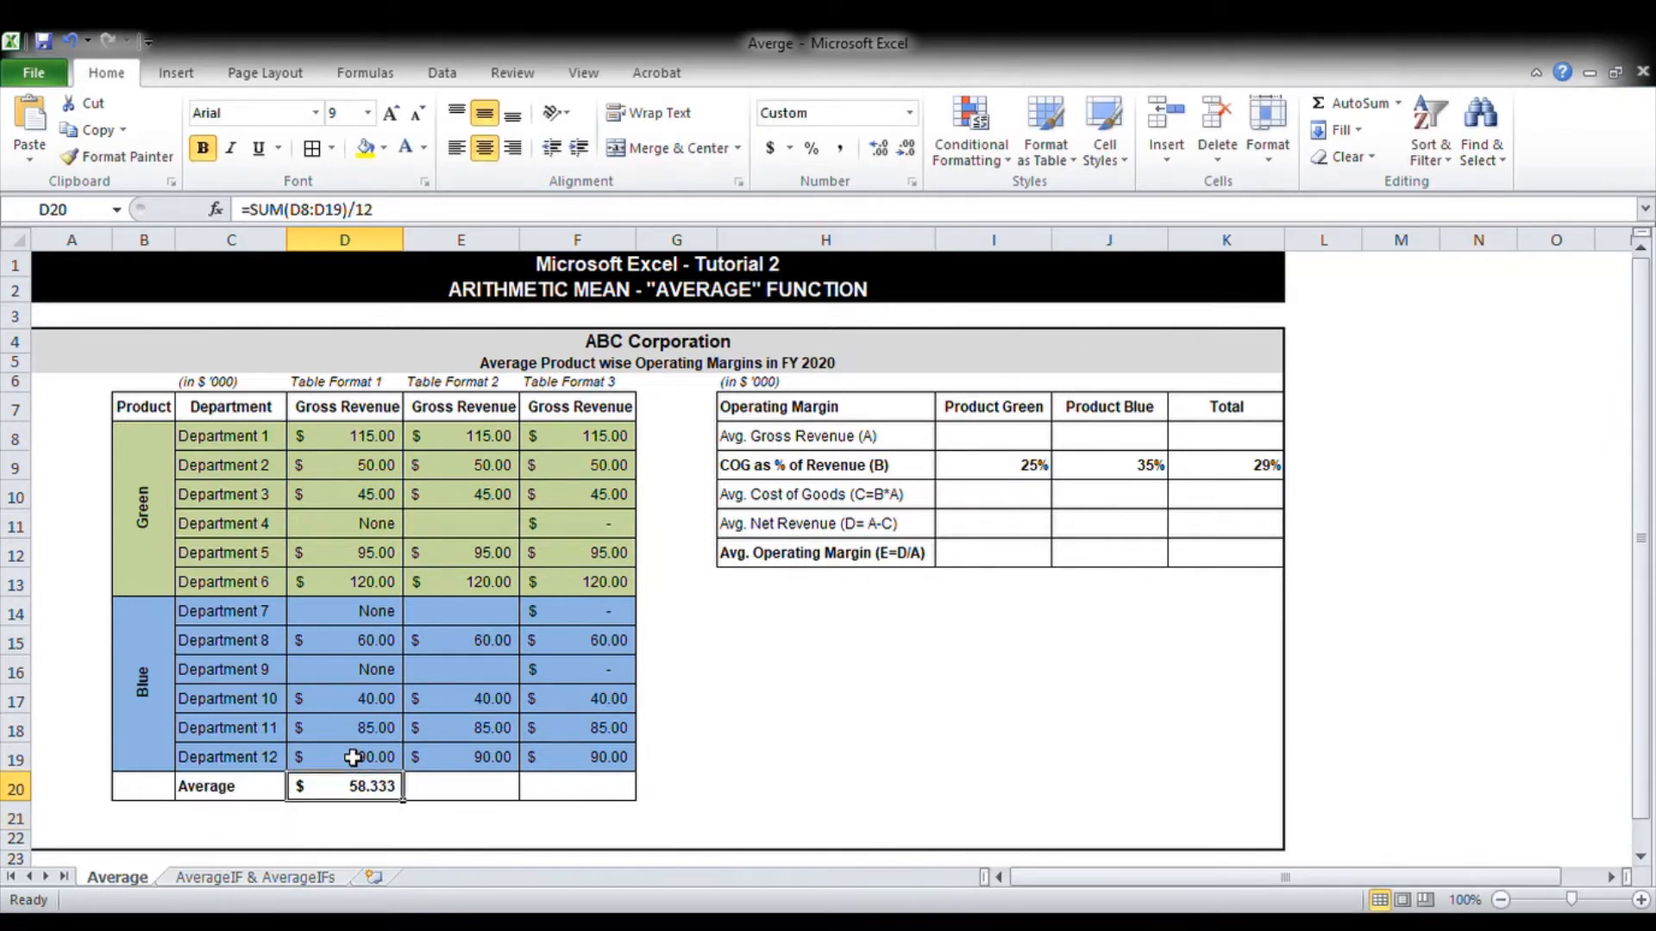
Copy the sum-based average formula from D20 into E20:F20
key("ctrl+c")
key("Right")
key("shift+Right")
key("Return")
key("Left")
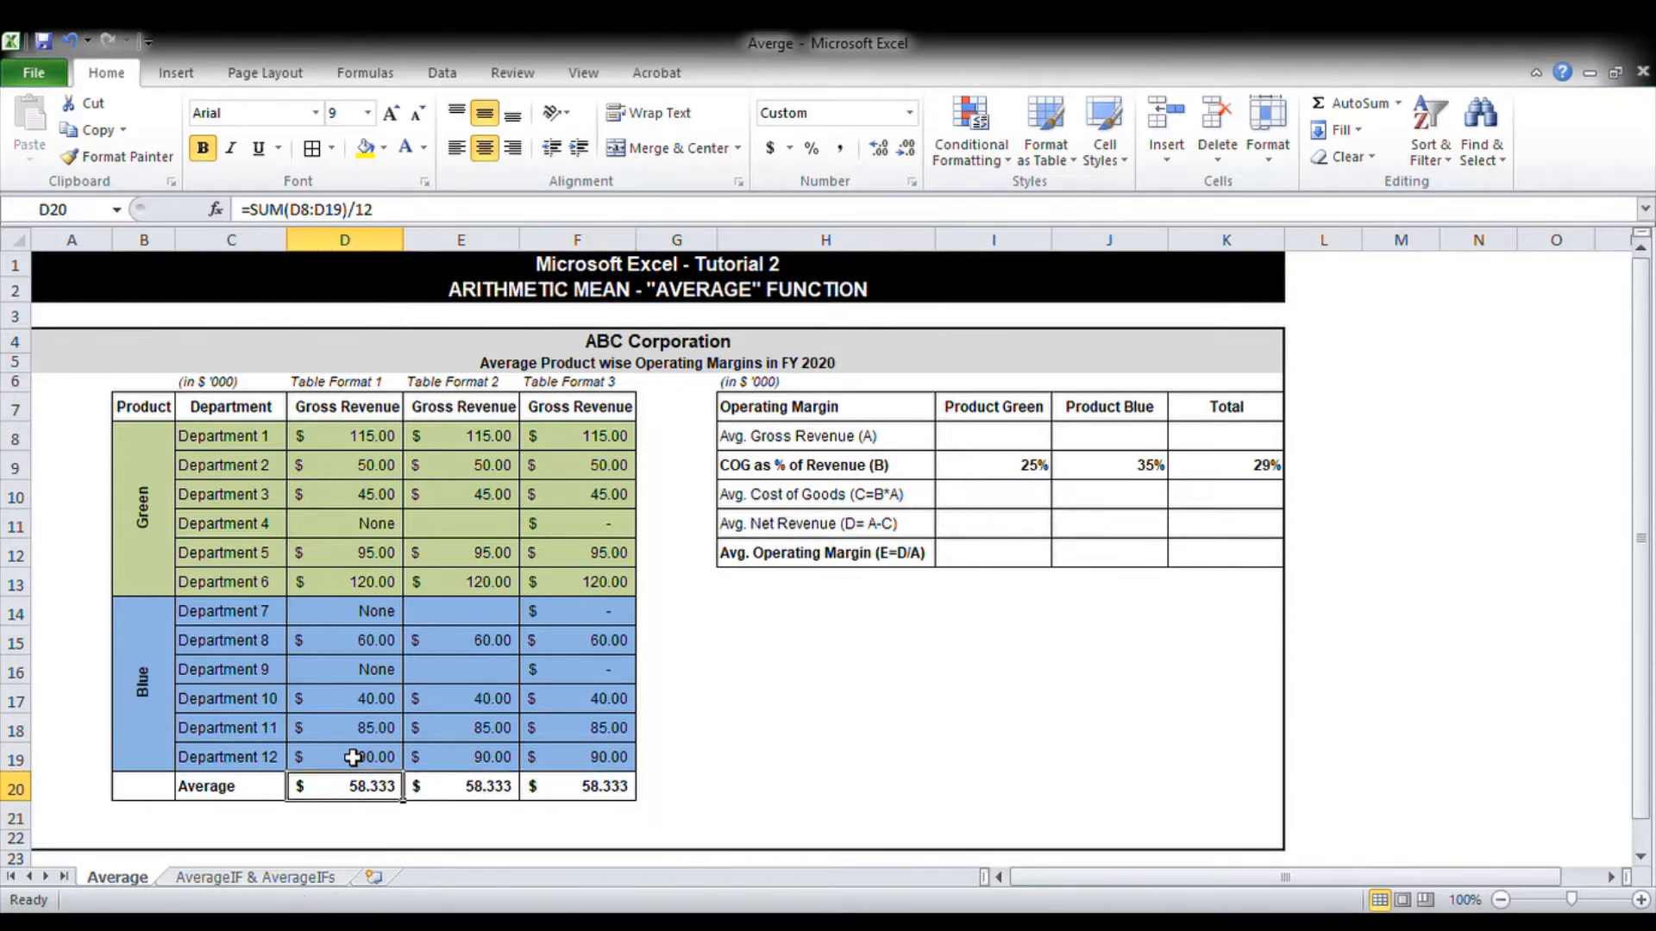
Inspect the cell ranges used by the copied SUM formulas in E20 and F20
key("Right")
key("F2")
key("Tab")
key("F2")
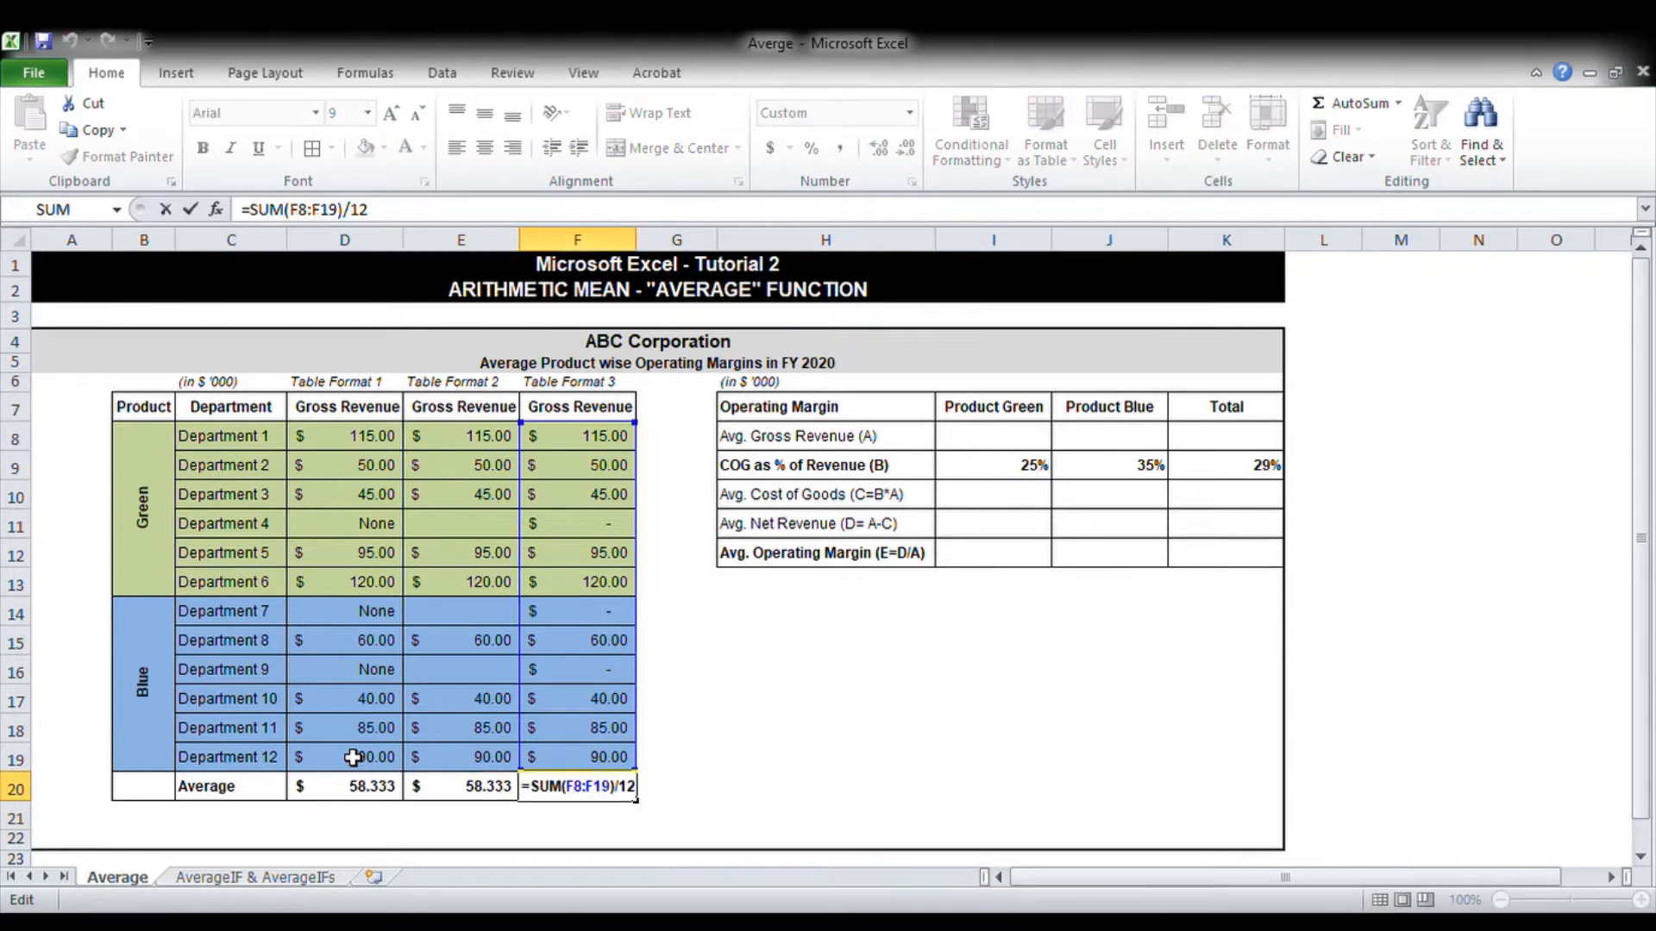
key("Escape")
key("Left")
key("Left")
key("Right")
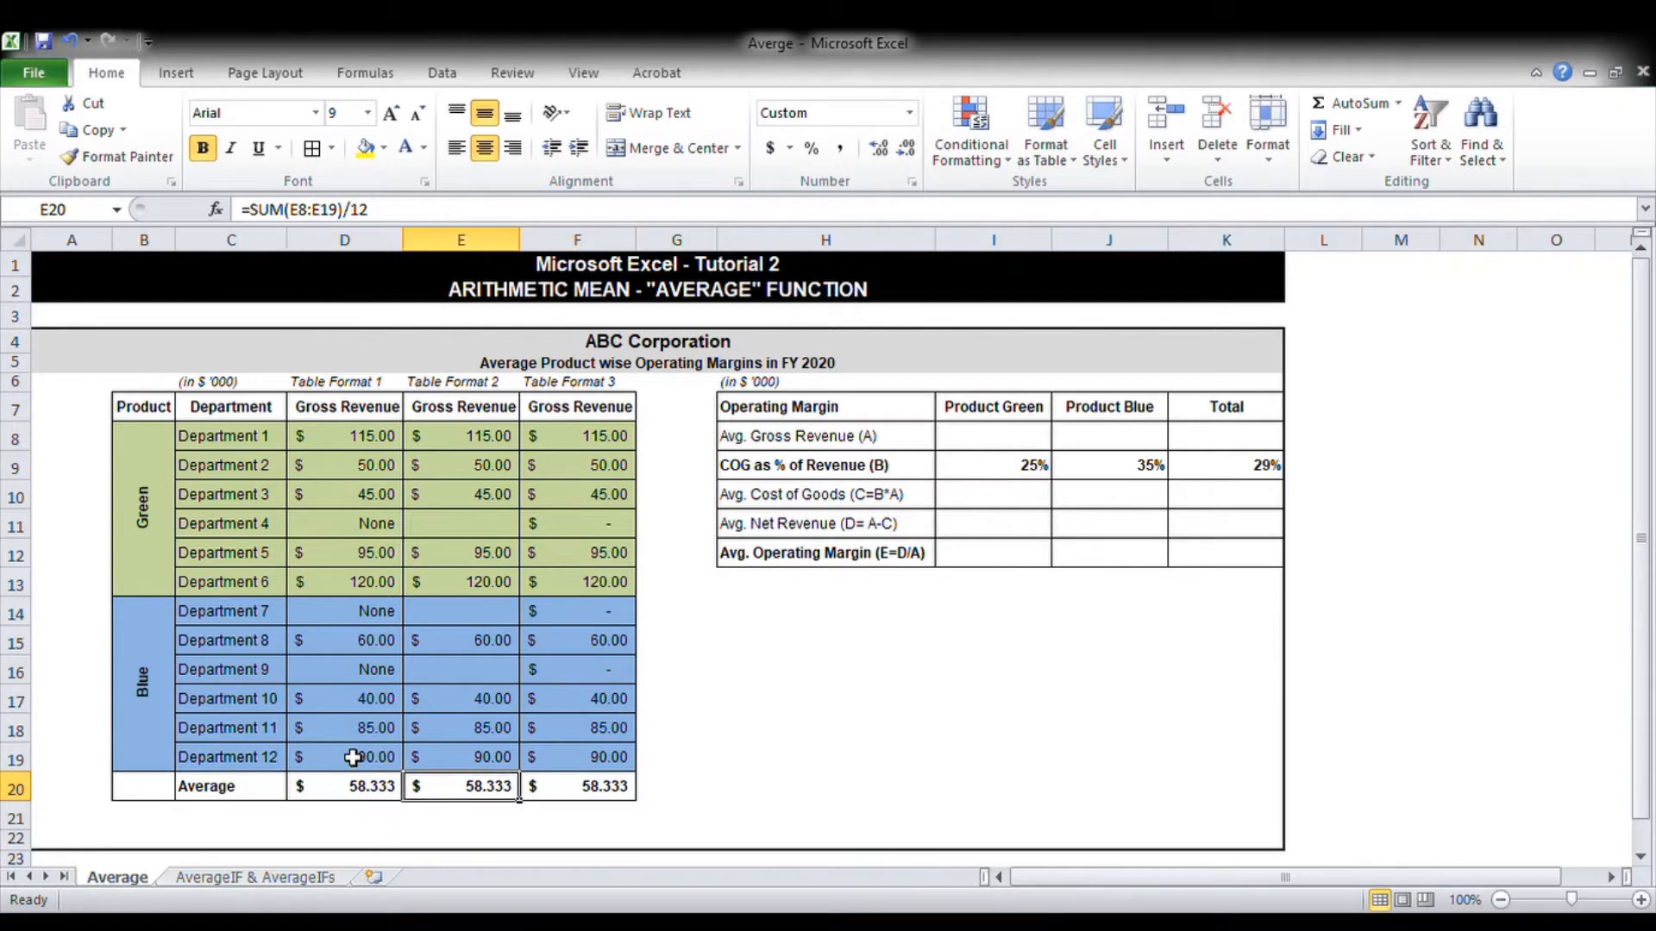
Clear the three average formulas in D20:F20
key("Left")
key("shift+Right")
key("shift+Right")
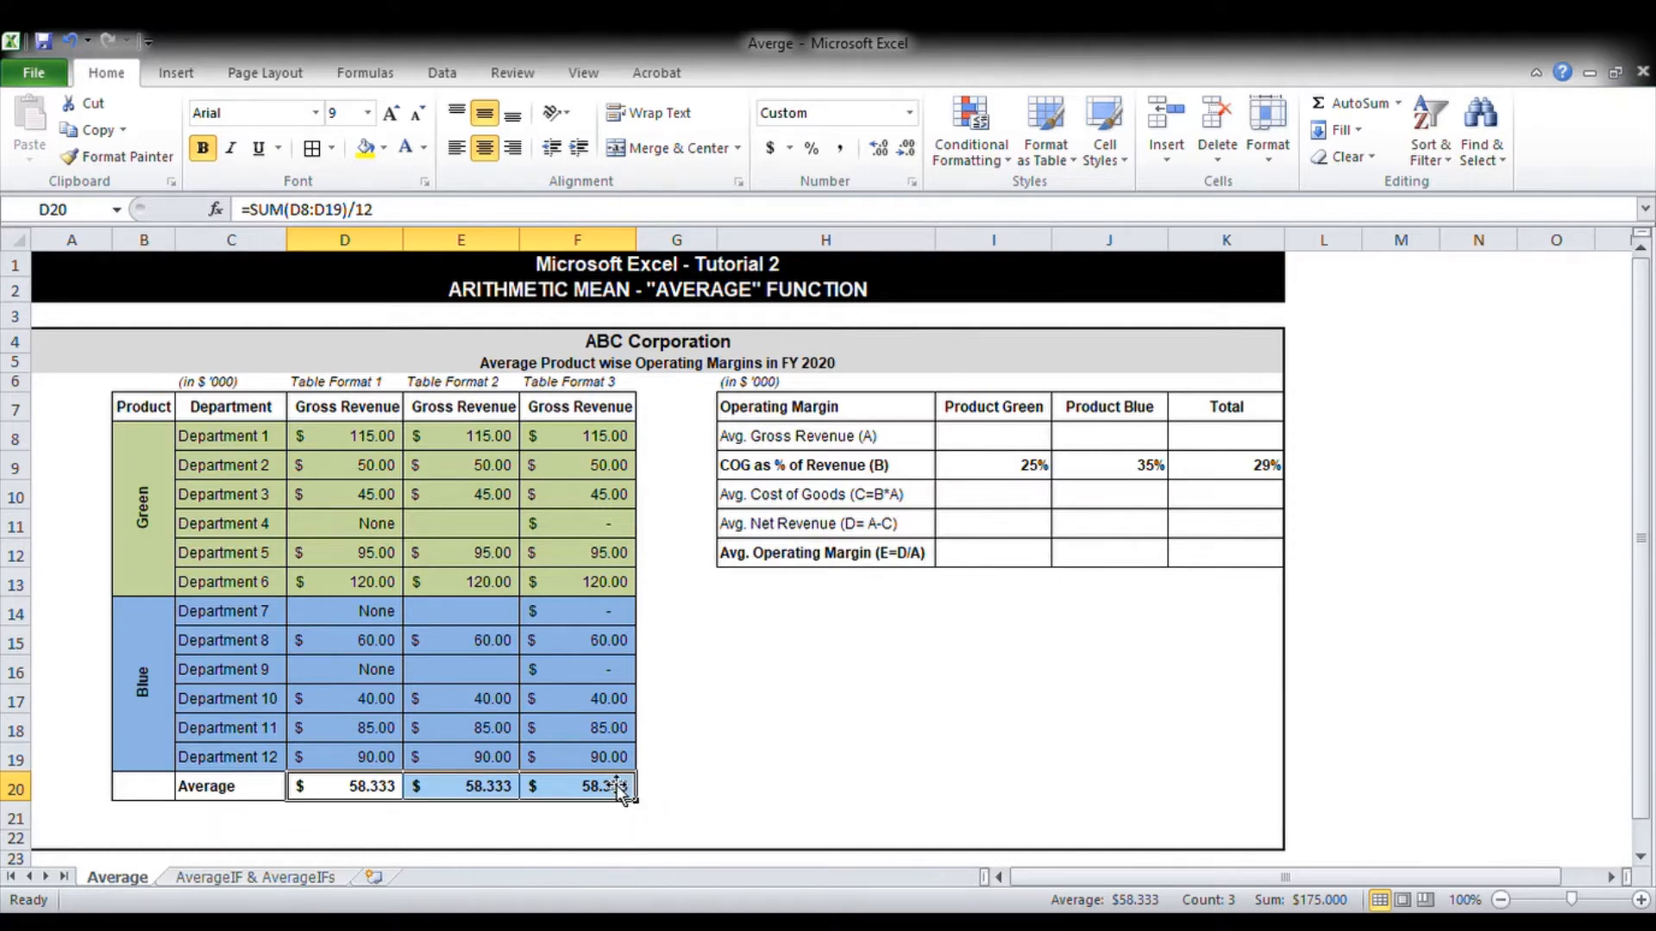
key("Delete")
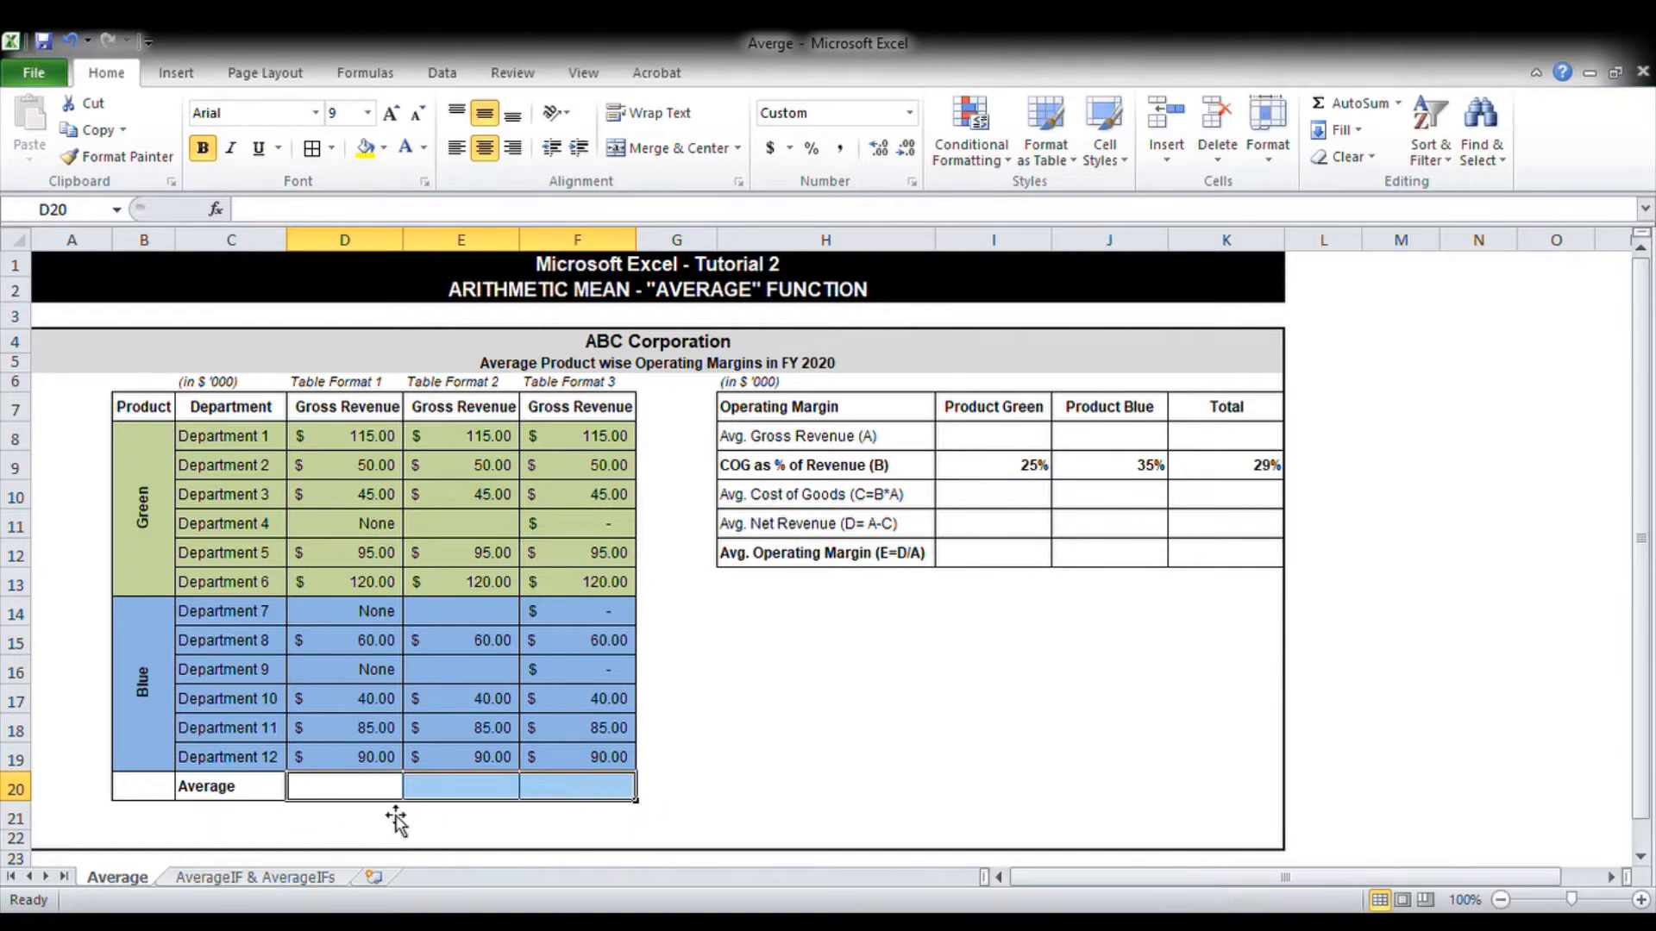
Enter an AVERAGE function over D8:D19 in cell D20
key("Left")
key("Right")
type("=")
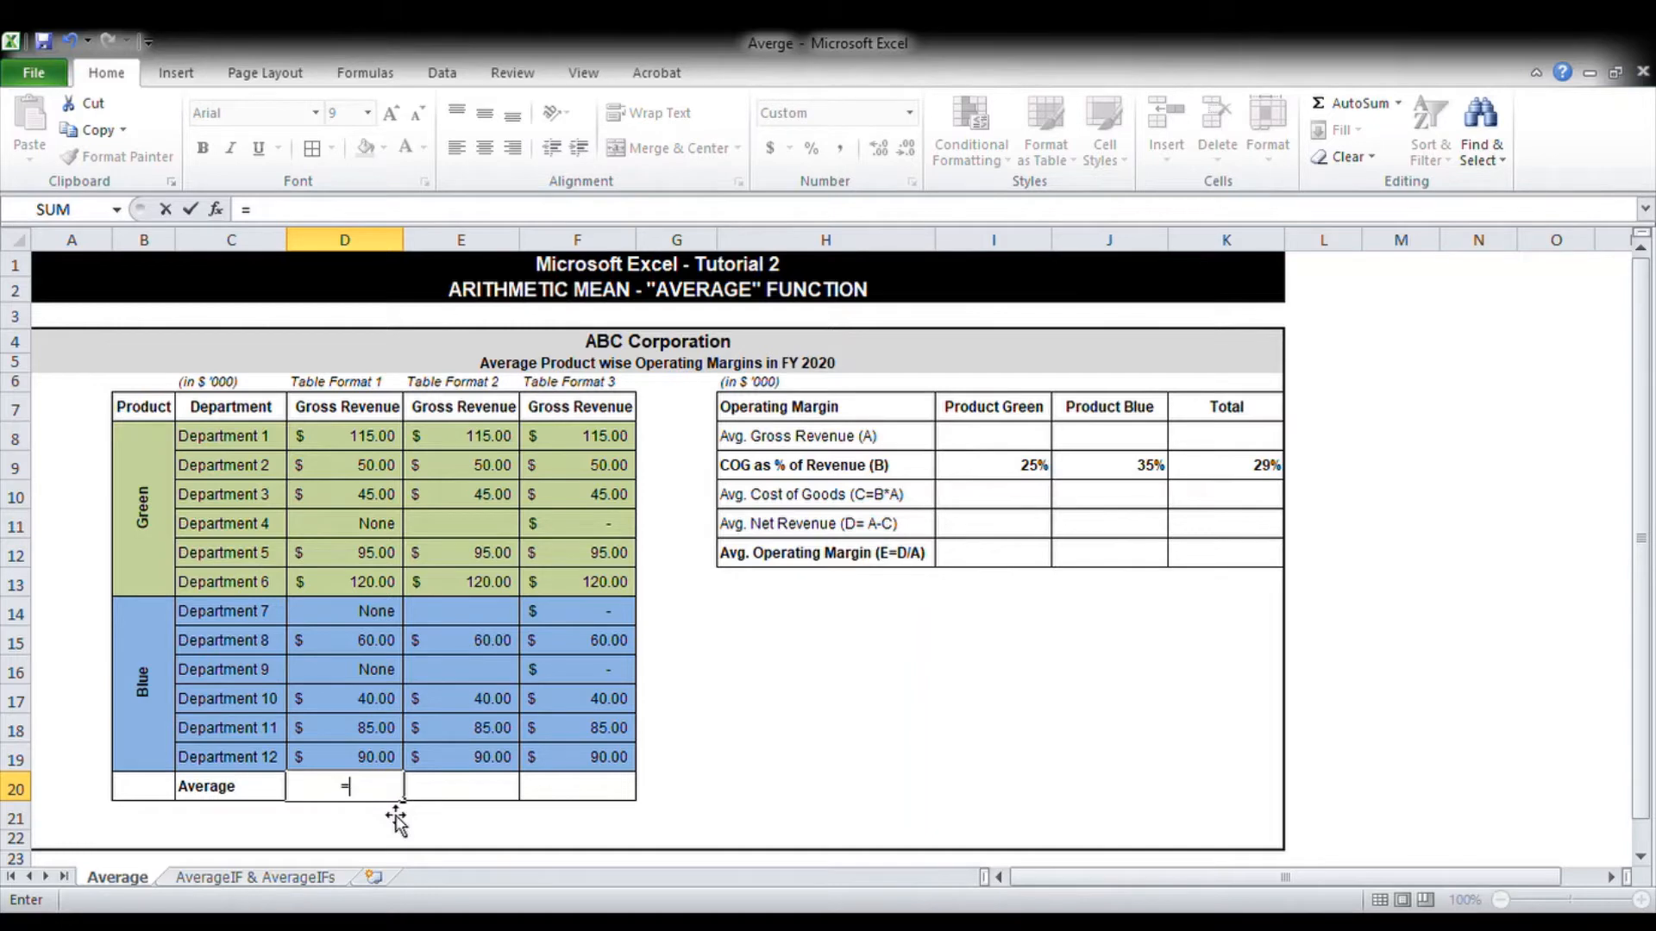
type("aver")
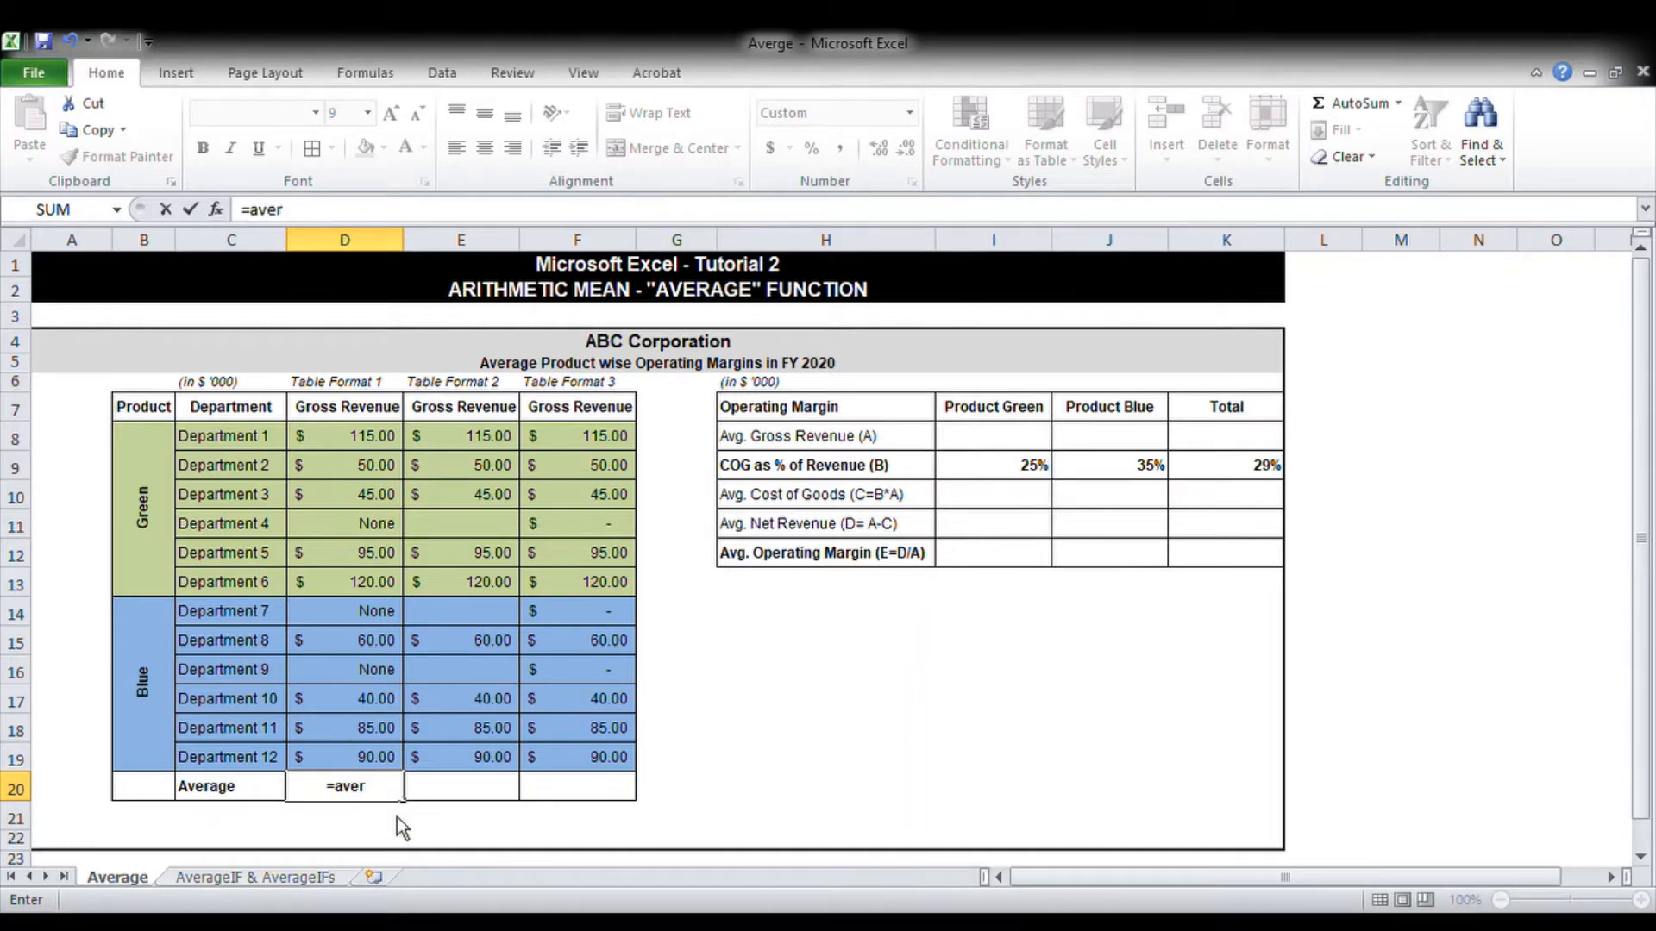
key("Tab")
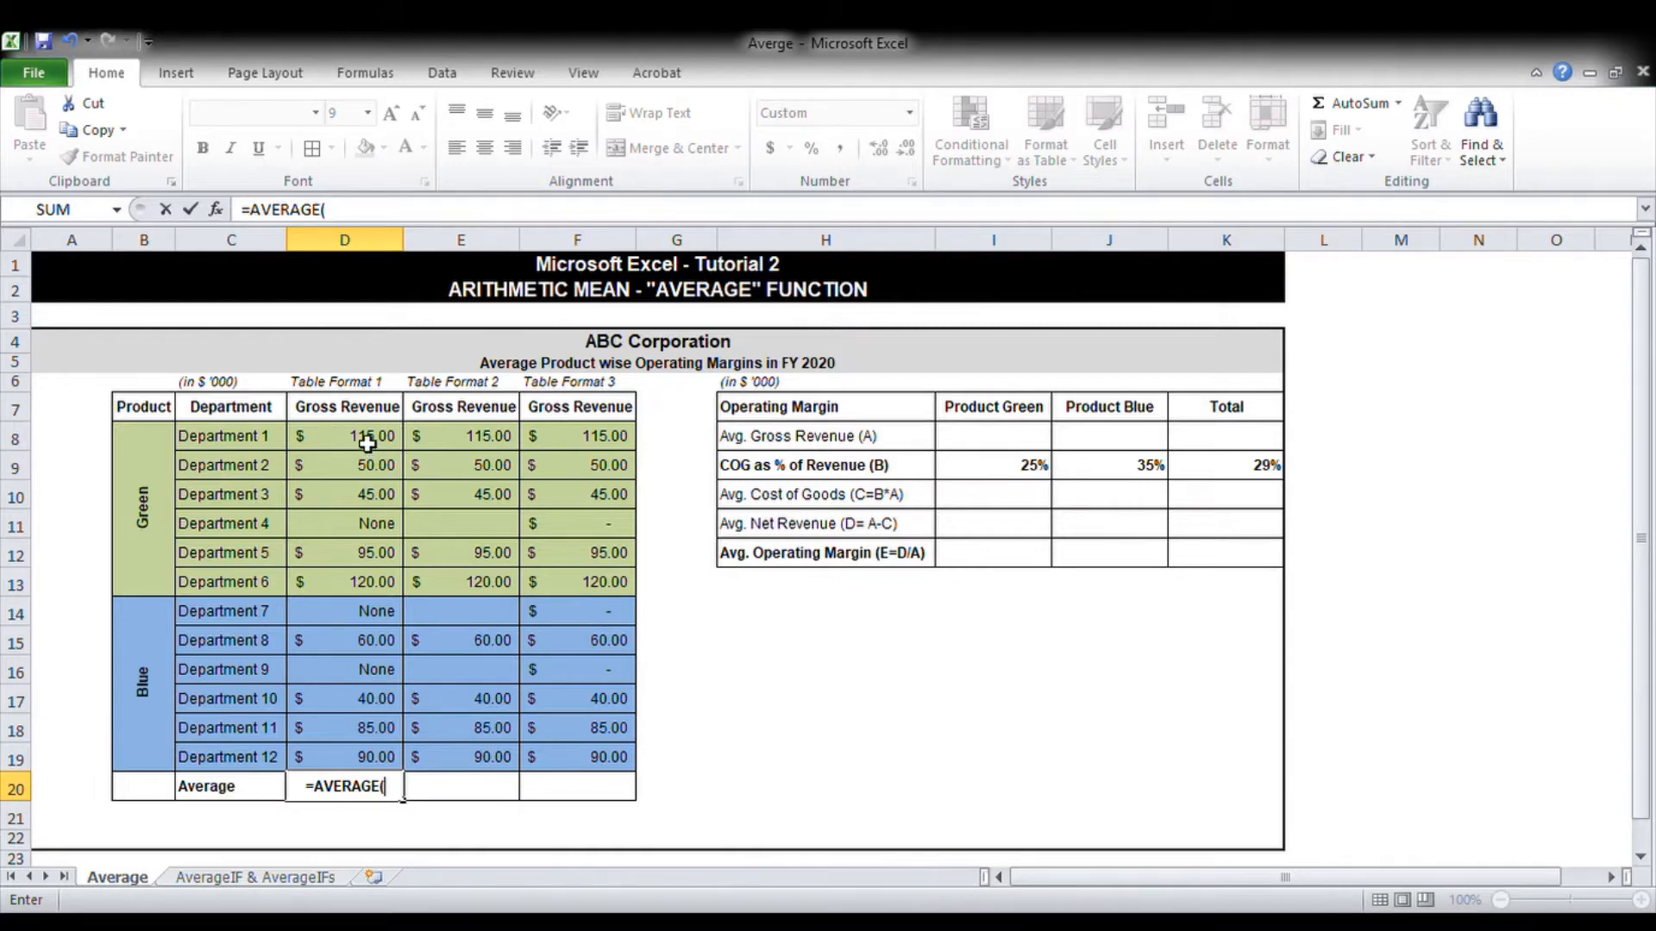
left_click_drag(367, 443, 343, 767)
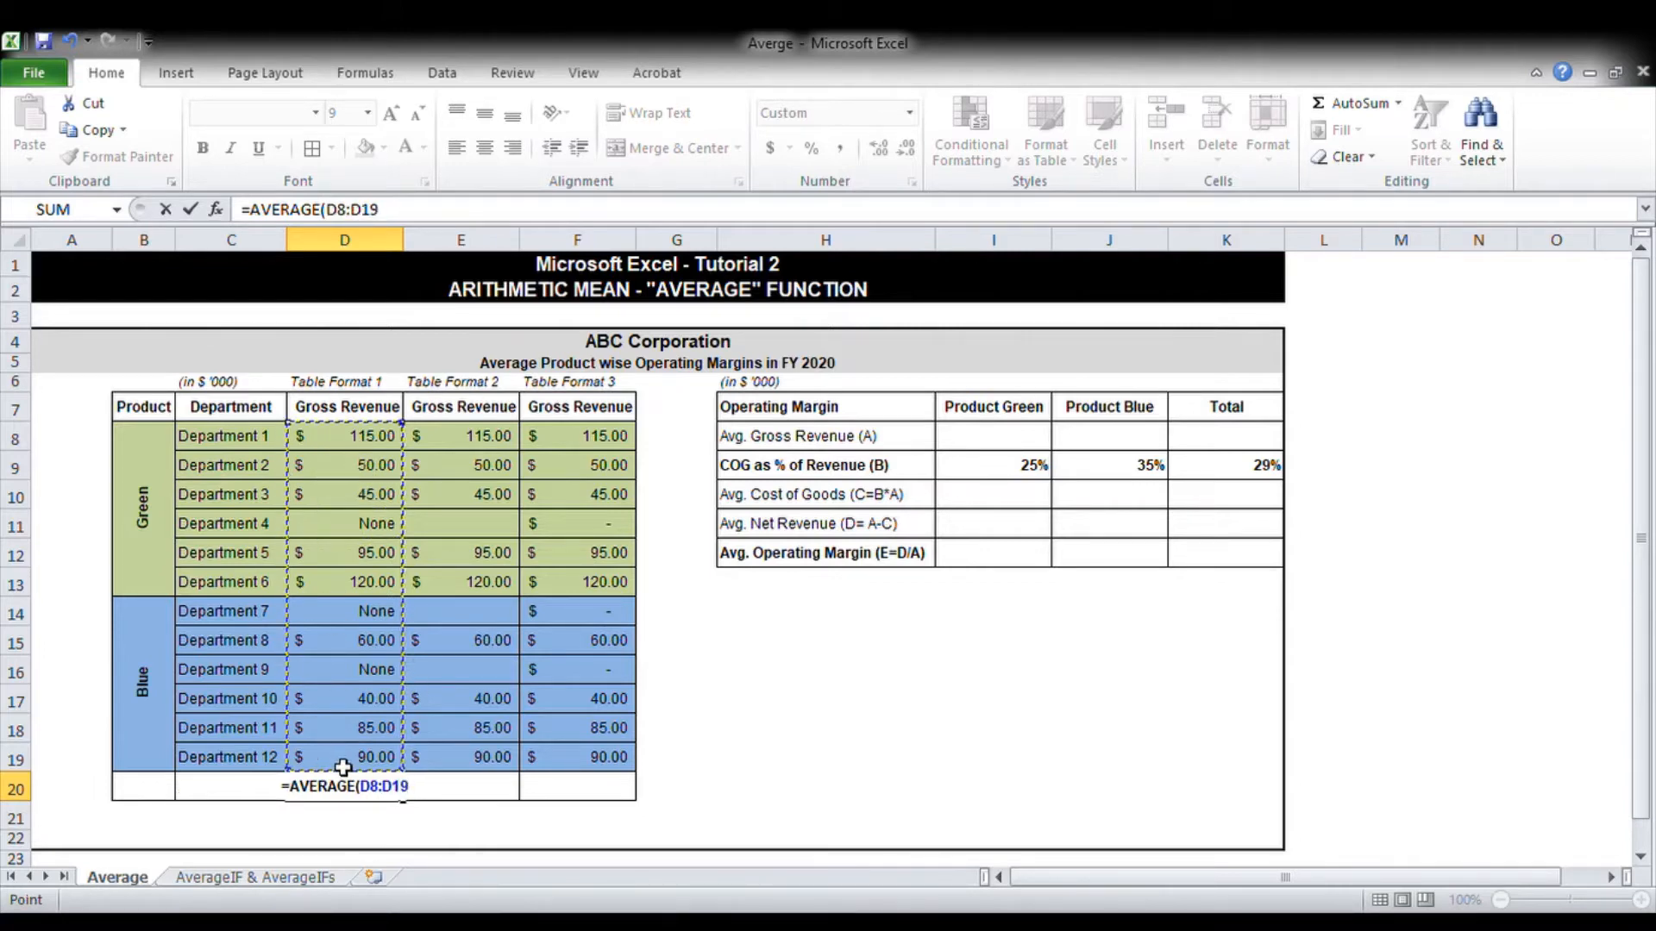
key("Return")
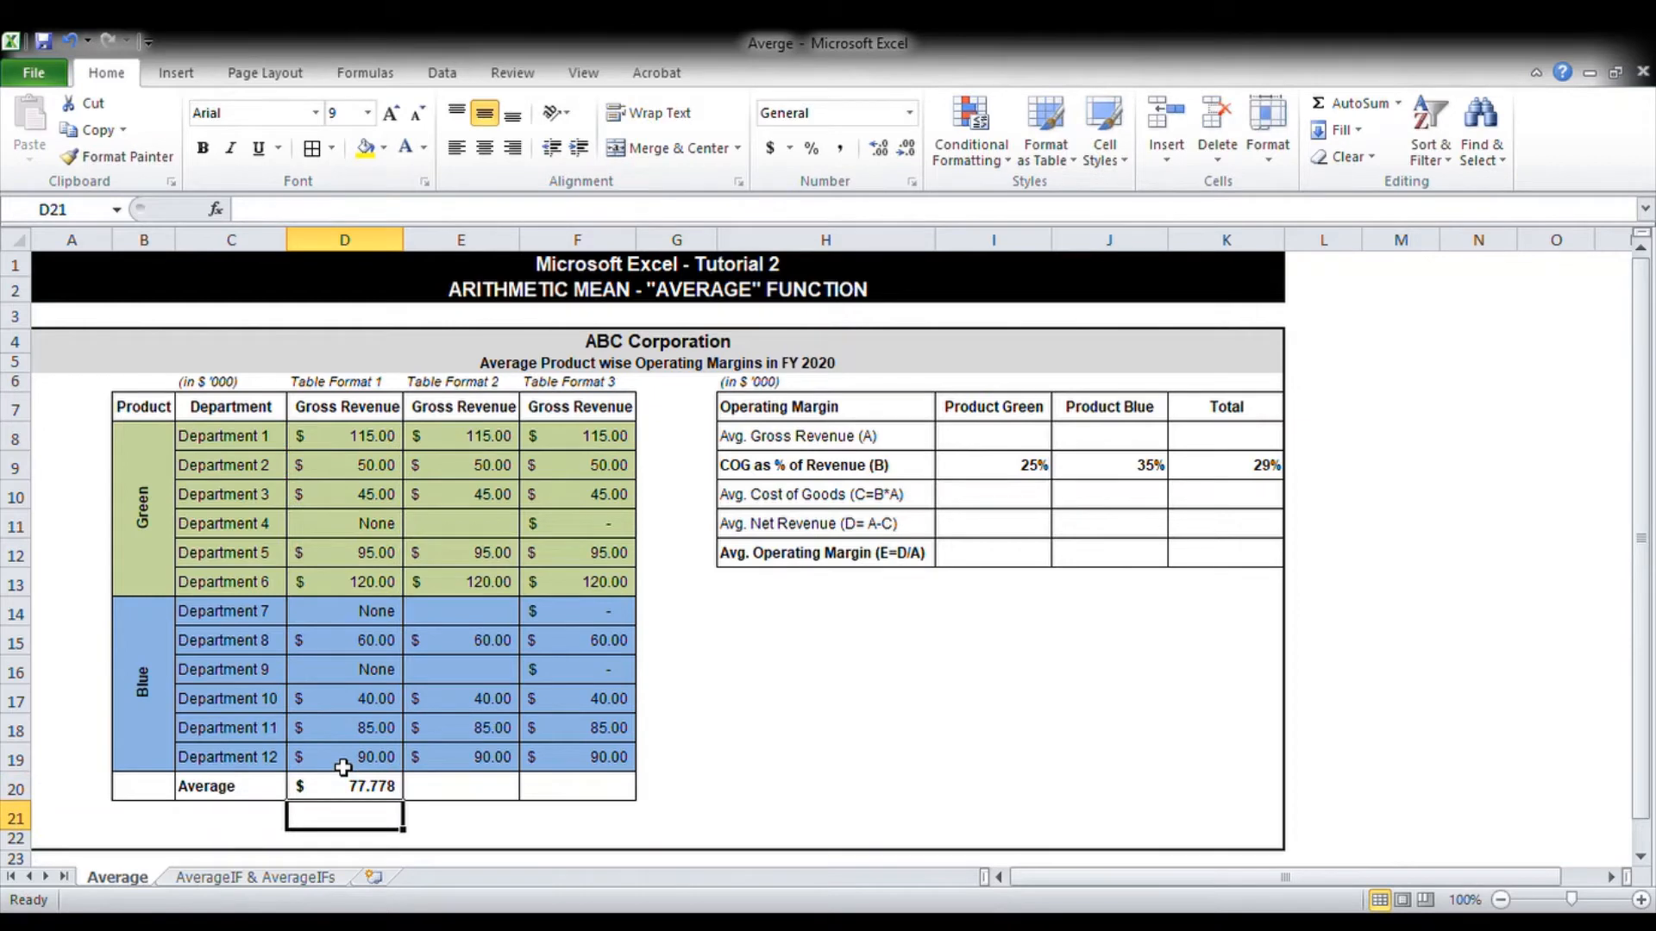
key("Up")
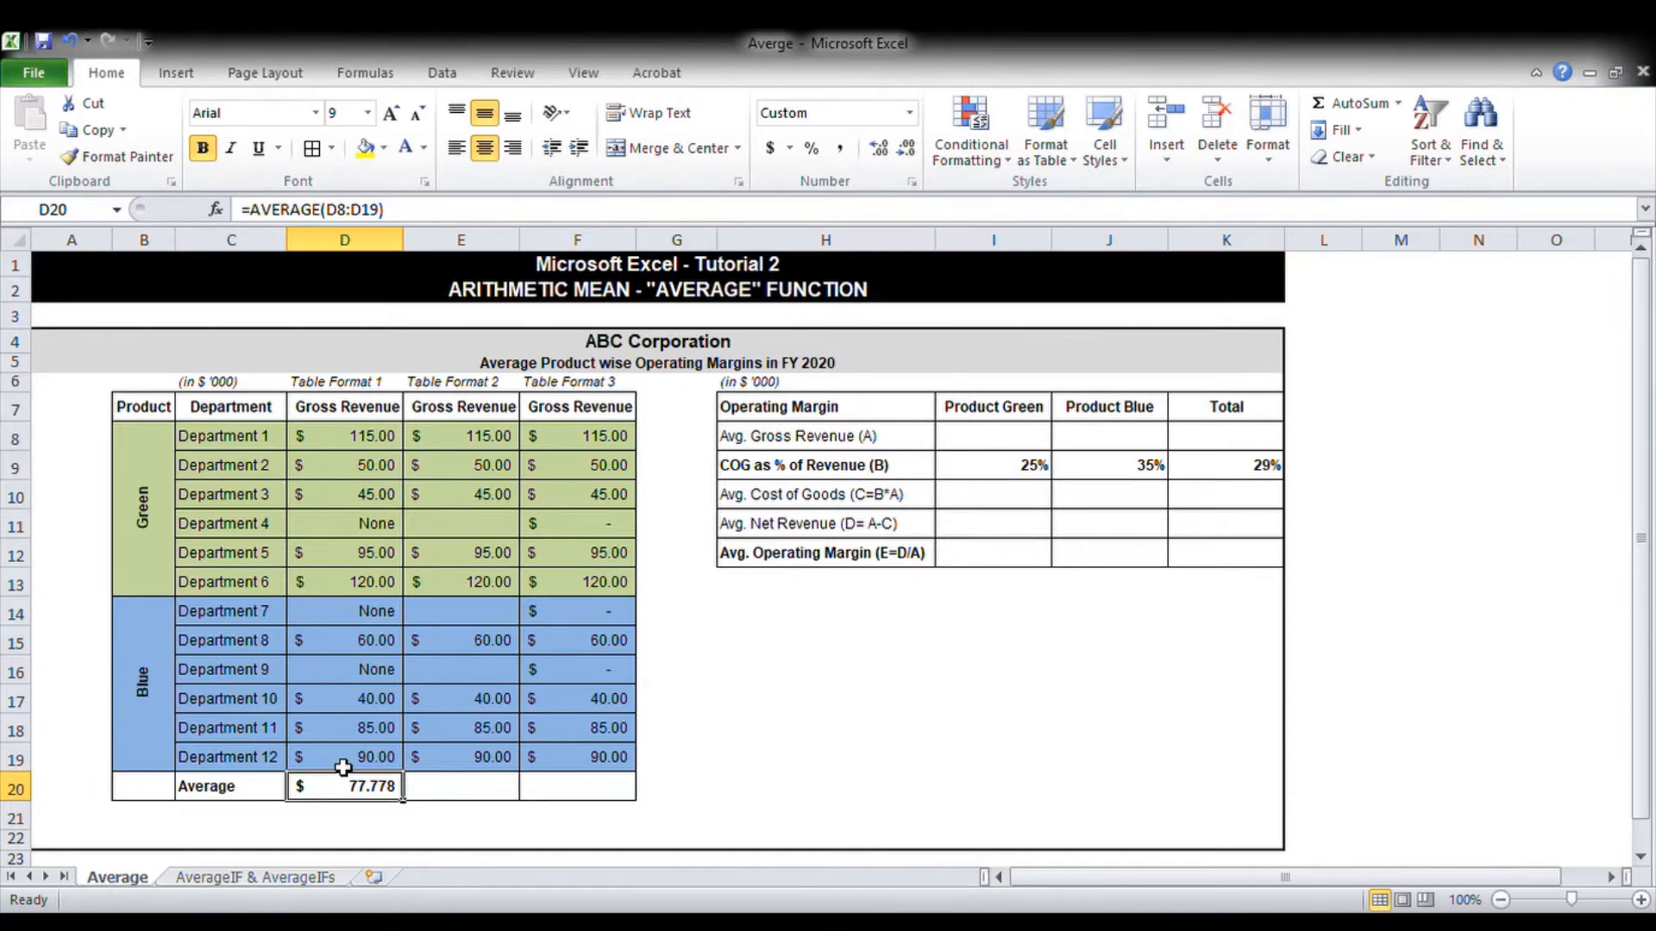
Copy the AVERAGE formula from D20 across to E20:F20
key("ctrl+c")
key("shift+Right")
key("shift+Right")
key("ctrl+v")
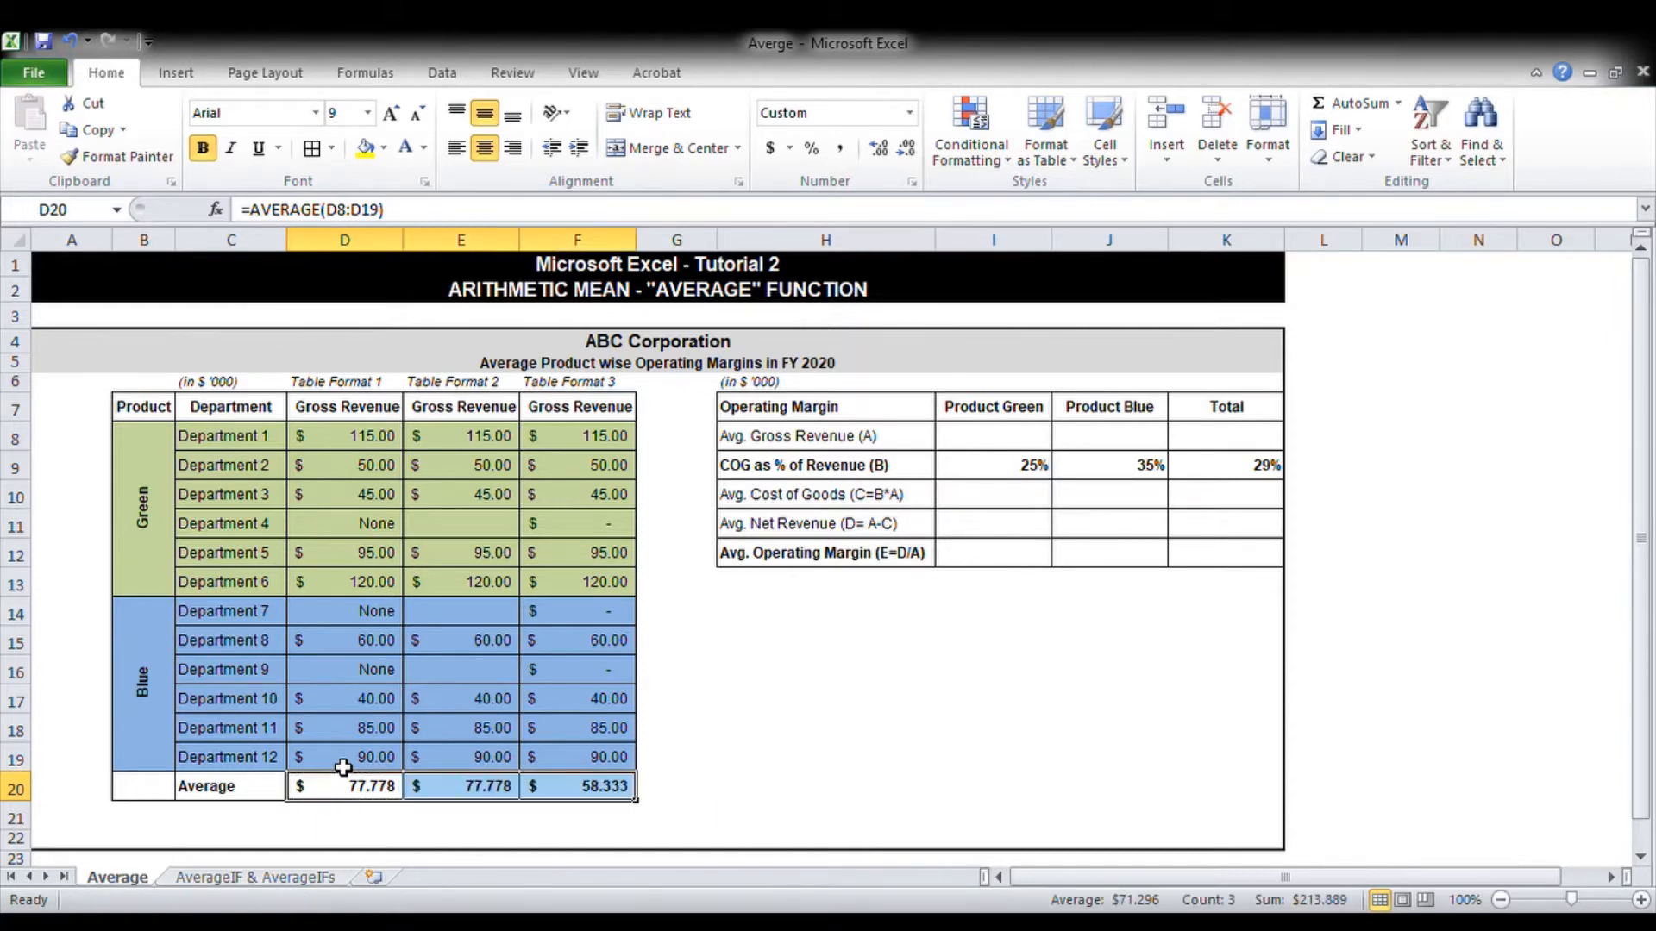
key("Left")
key("Right")
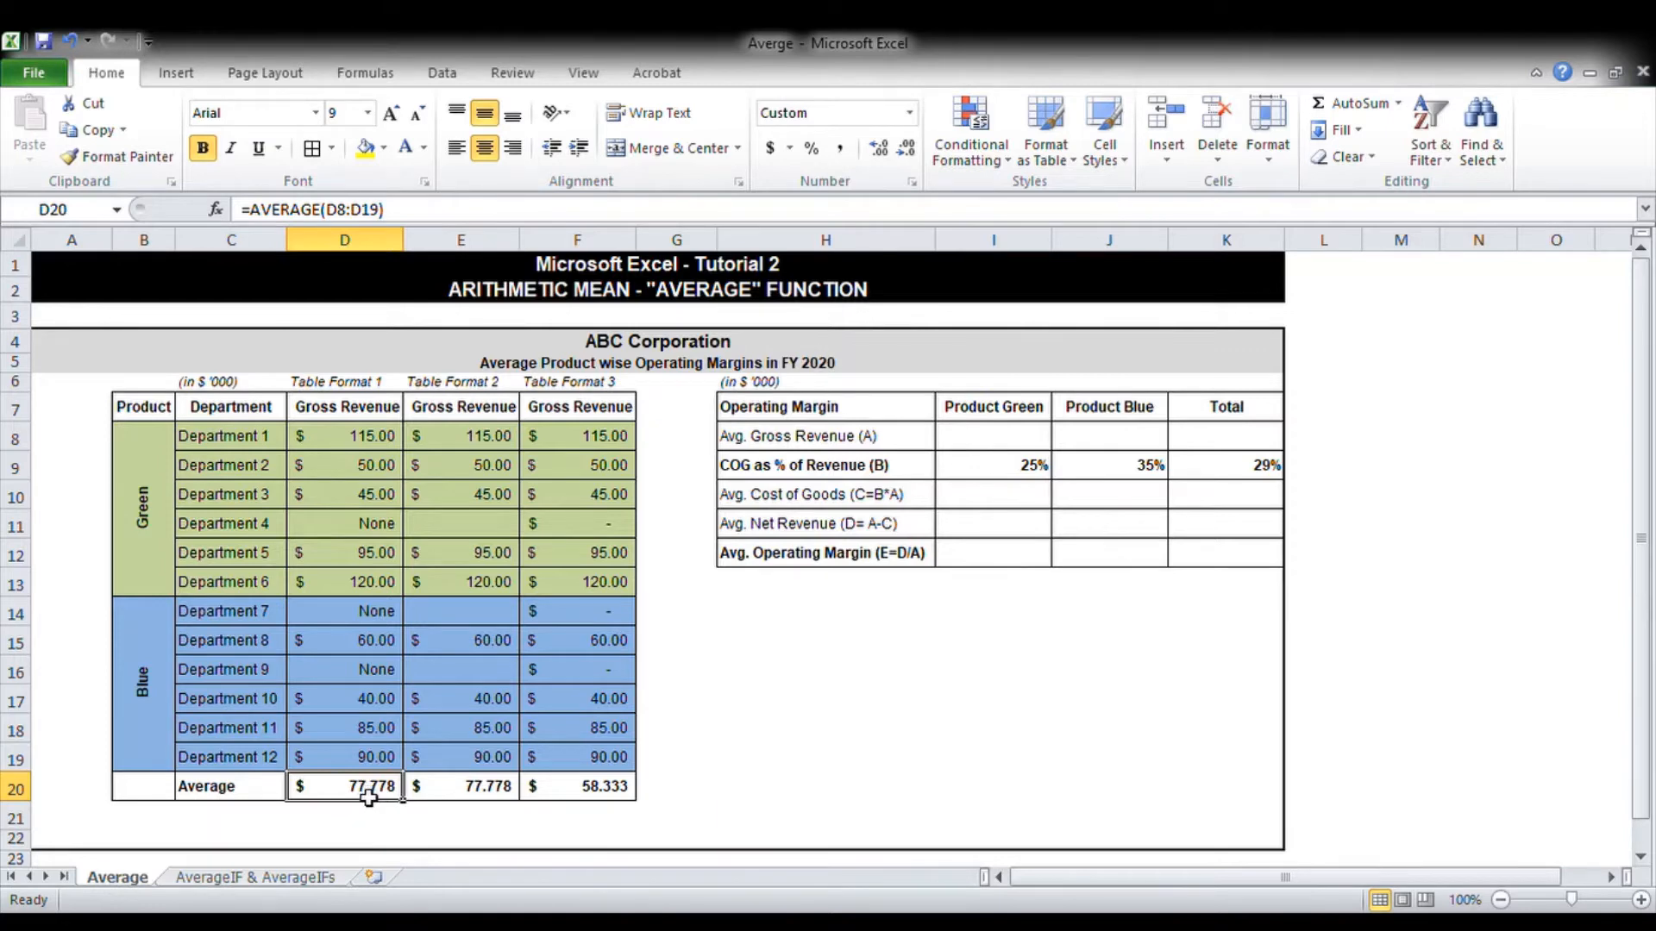
Check the ranges referenced by the AVERAGE formulas in E20 and F20
left_click(462, 790)
key("F2")
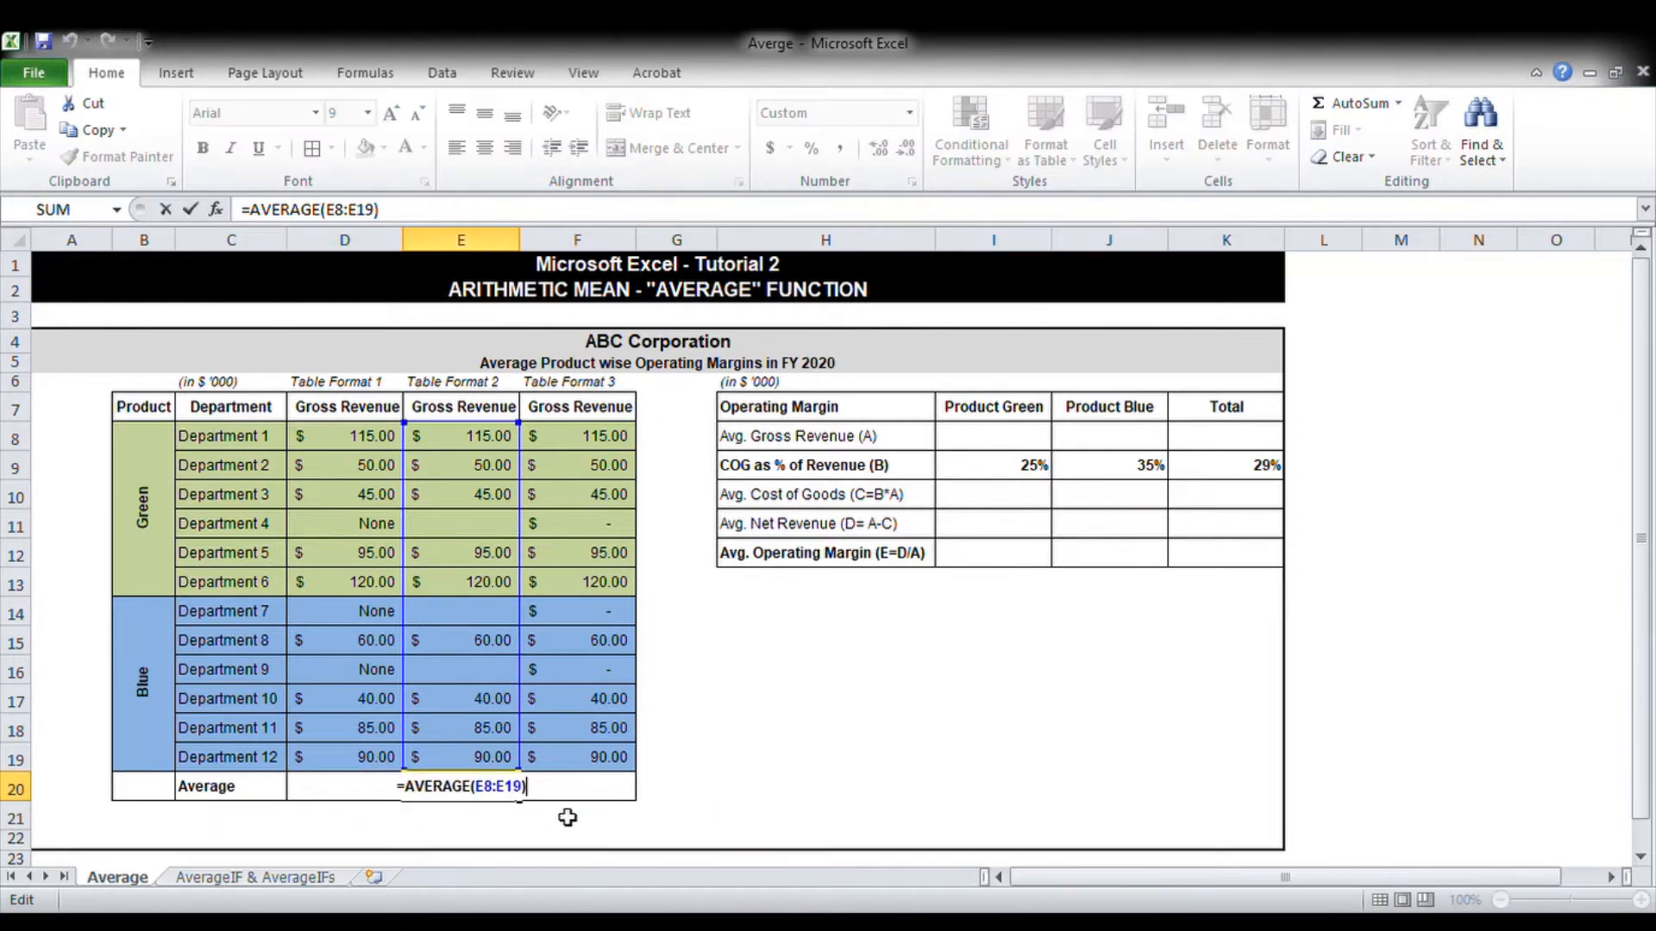
key("Escape")
left_click(593, 803)
key("F2")
key("Escape")
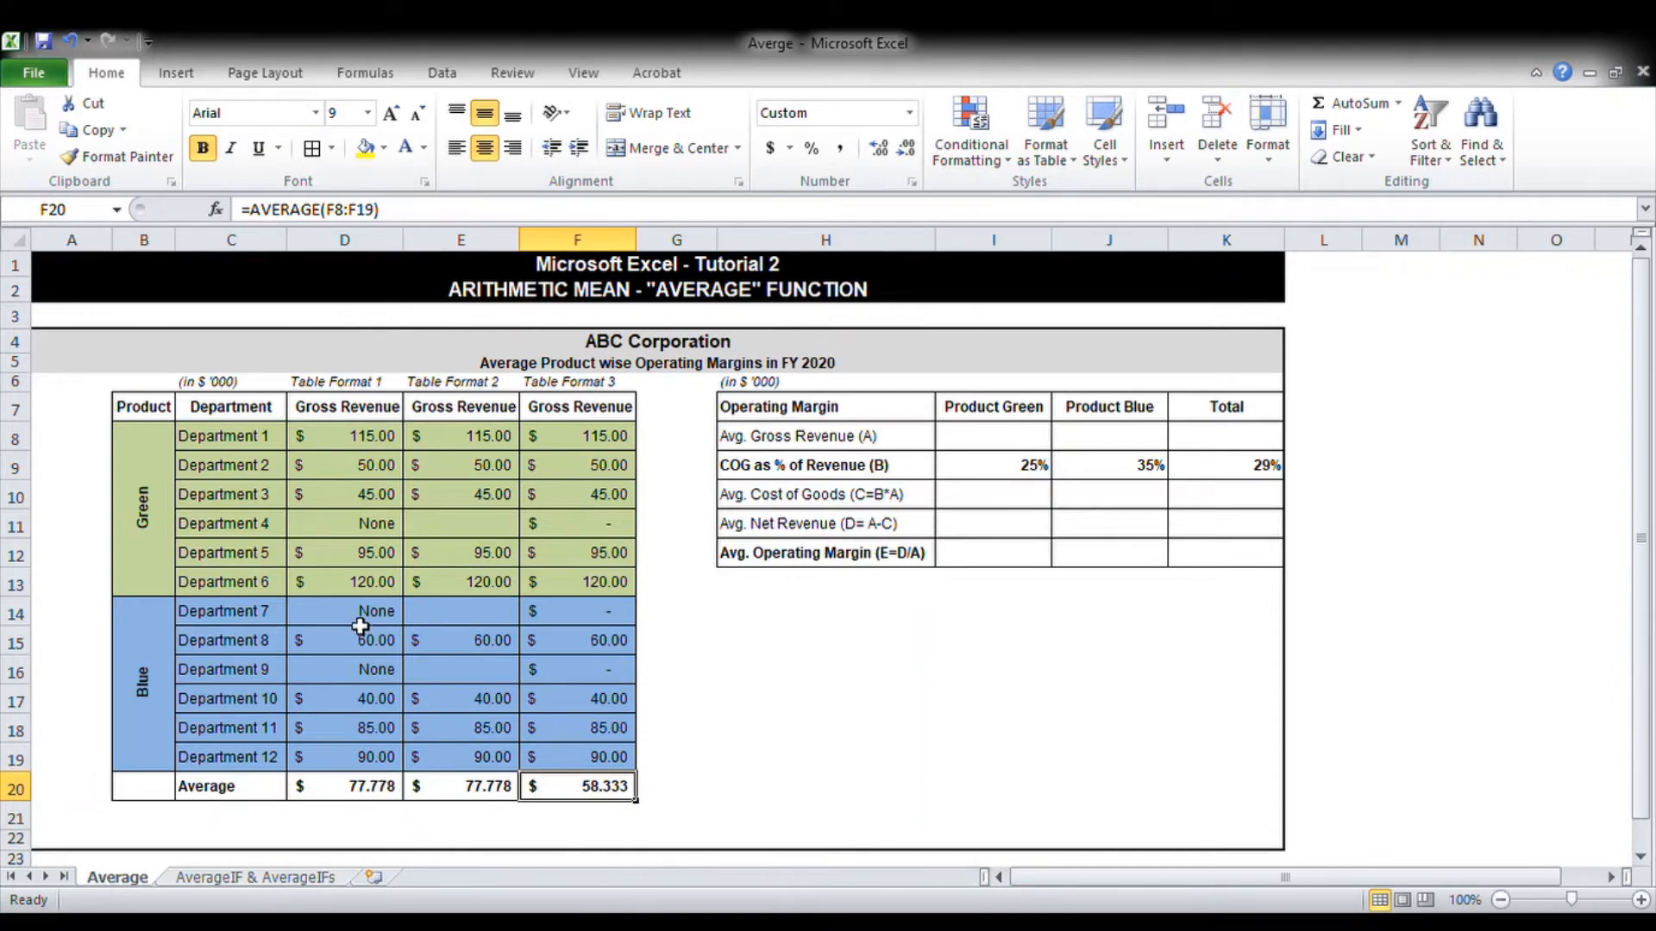
Apply bold to the Table Format 1 and 2 cells of Departments 4, 7 and 9 (D11:E11, D14:E14, D16:E16)
left_click(370, 526)
left_click_drag(370, 526, 453, 532)
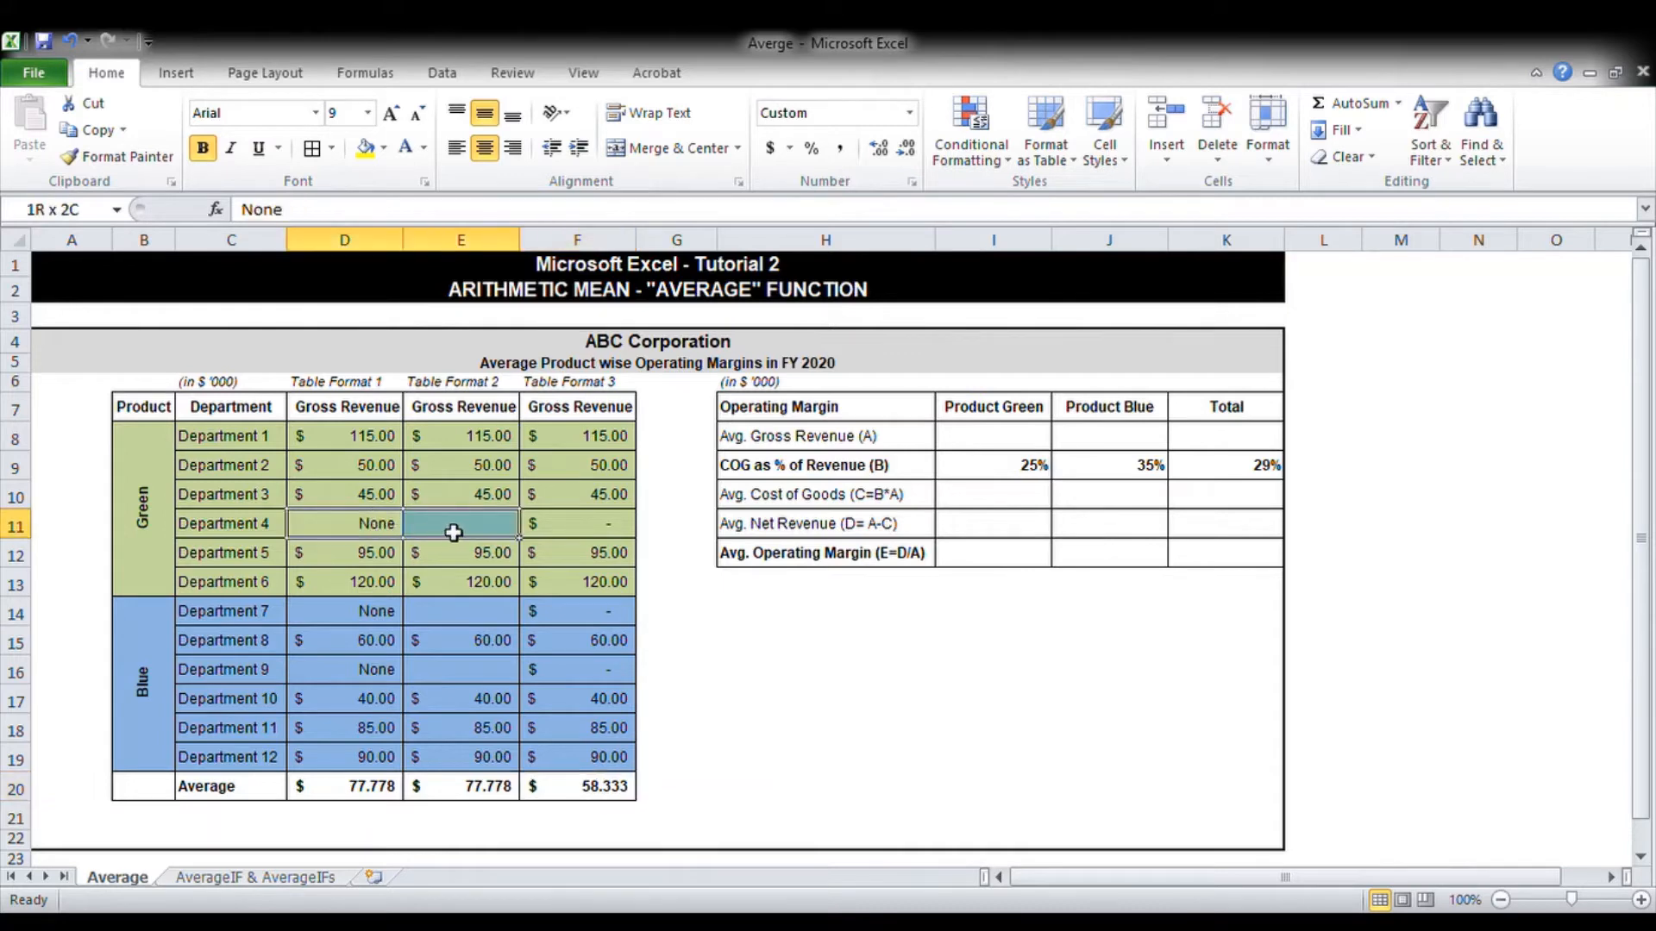
left_click_drag(375, 622, 453, 620)
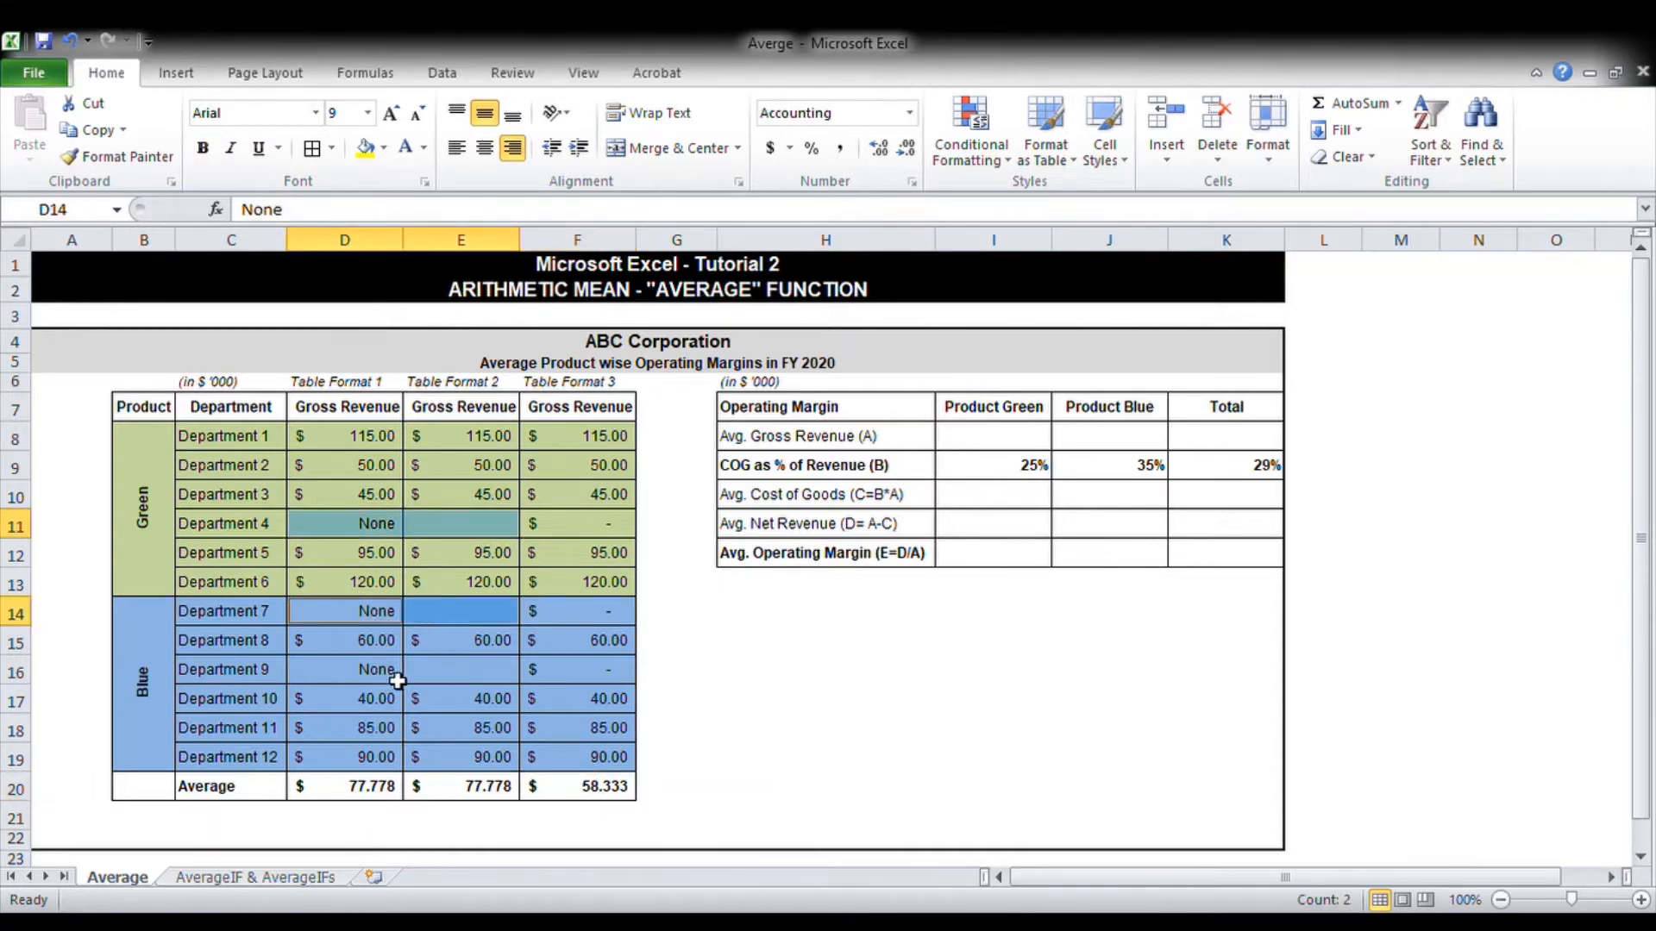
left_click_drag(393, 680, 463, 678)
key("ctrl+b")
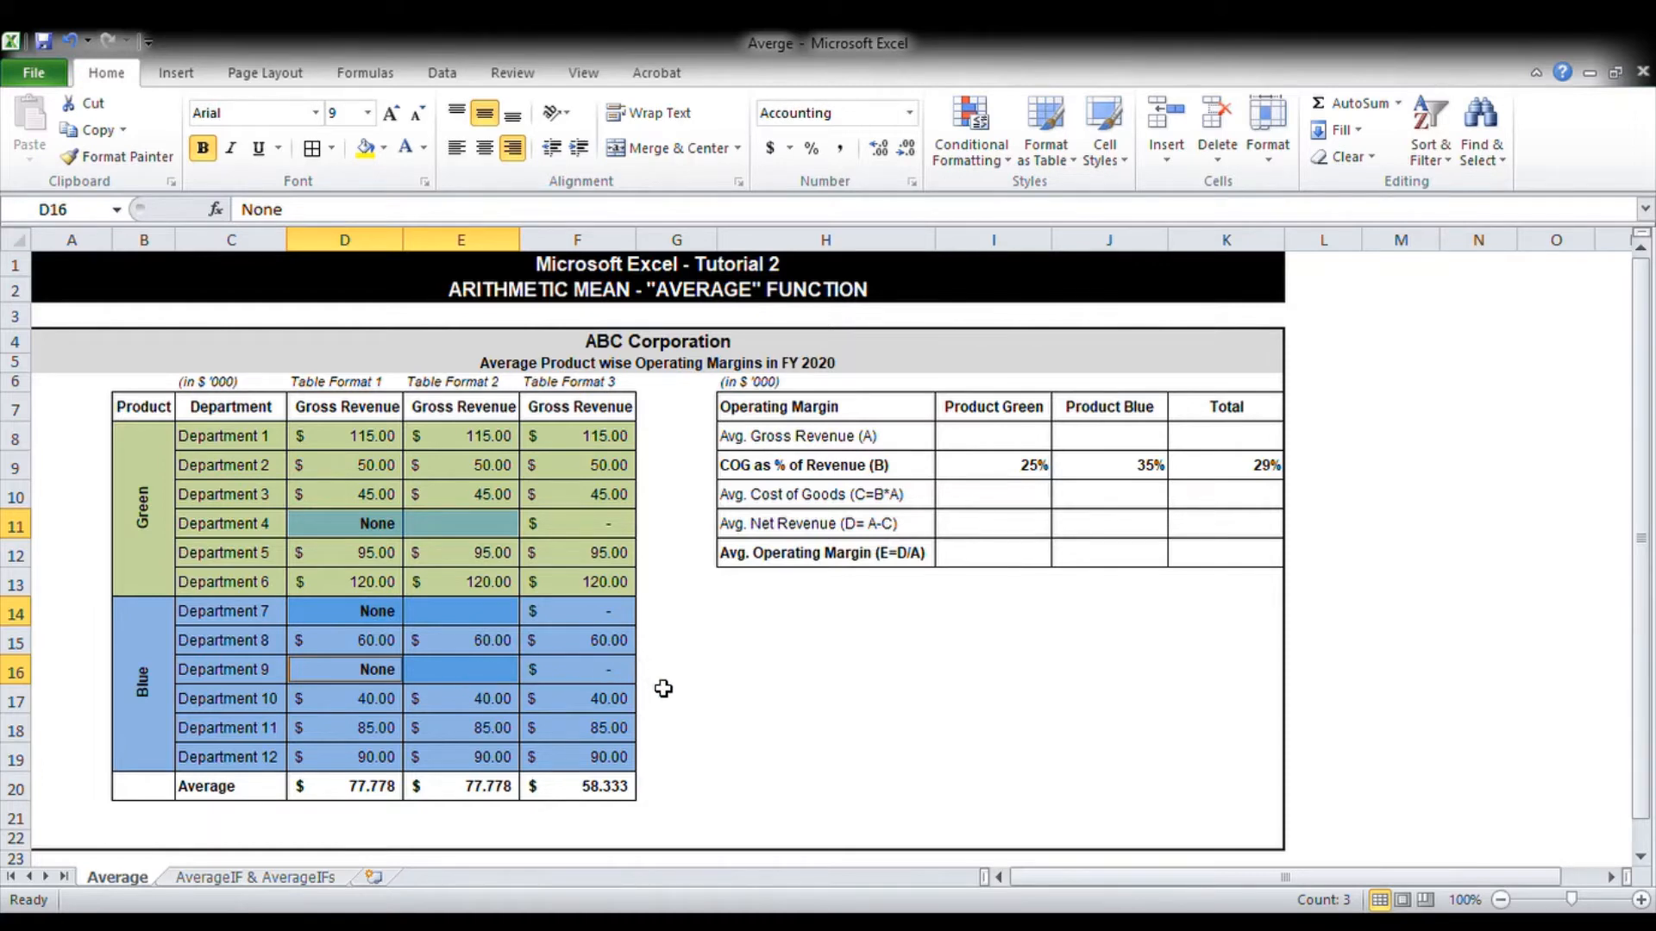
Replace the Table Format 1 average in D20 with the formula =700/9
left_click(391, 794)
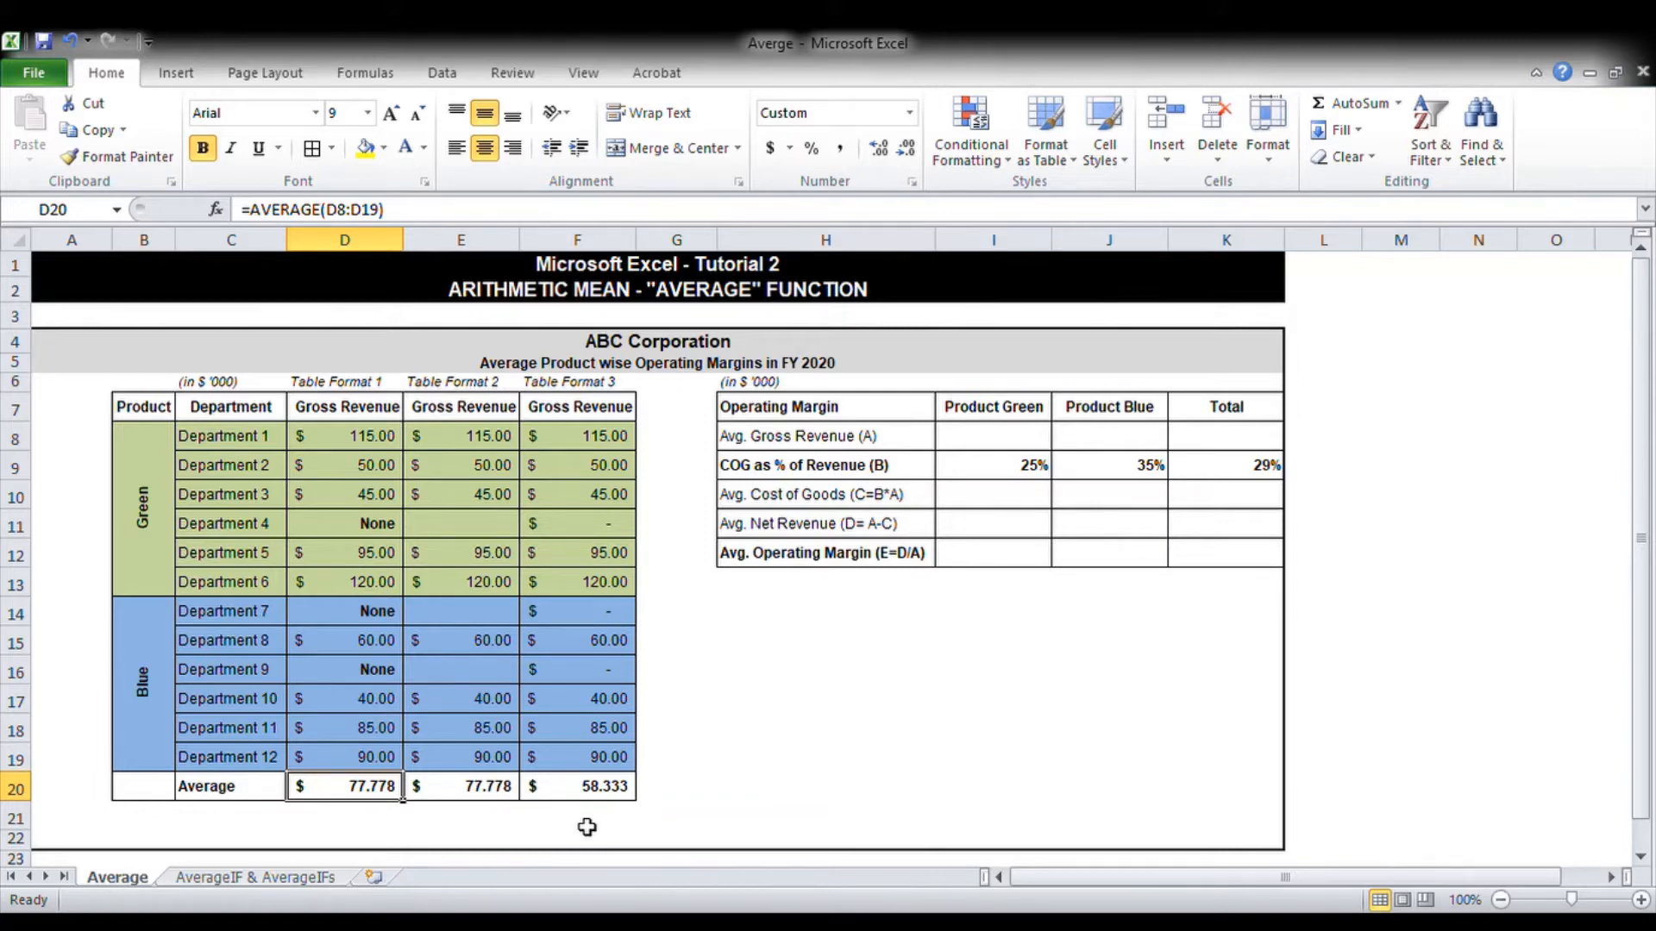
type("=")
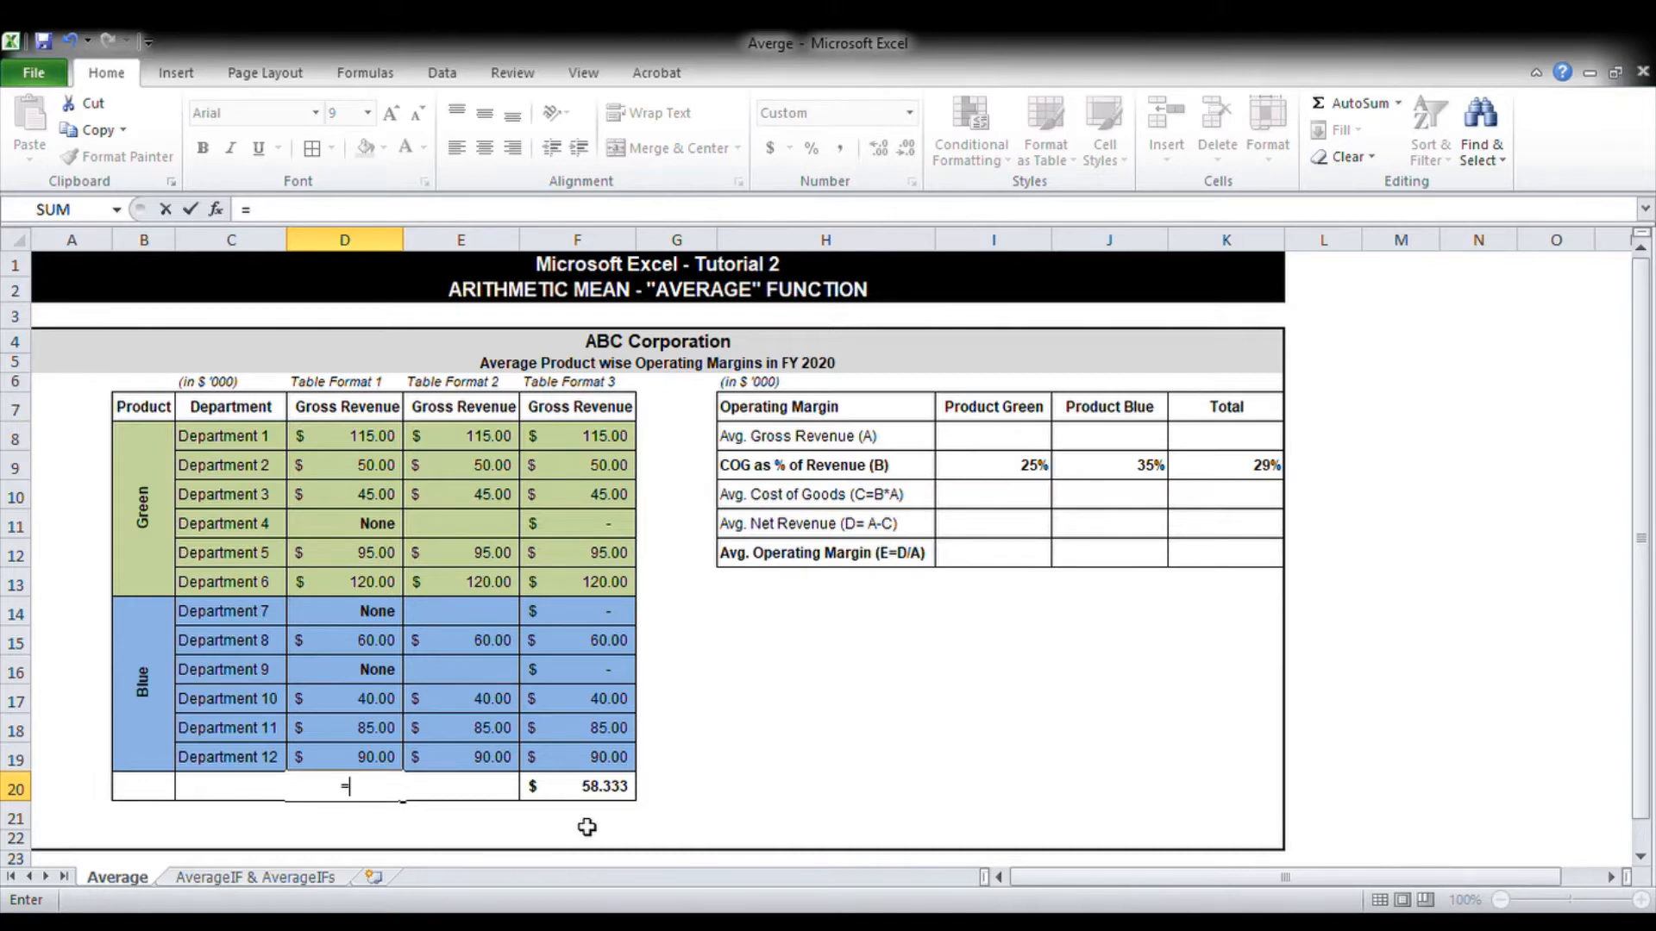
type("700/9")
key("ctrl+Return")
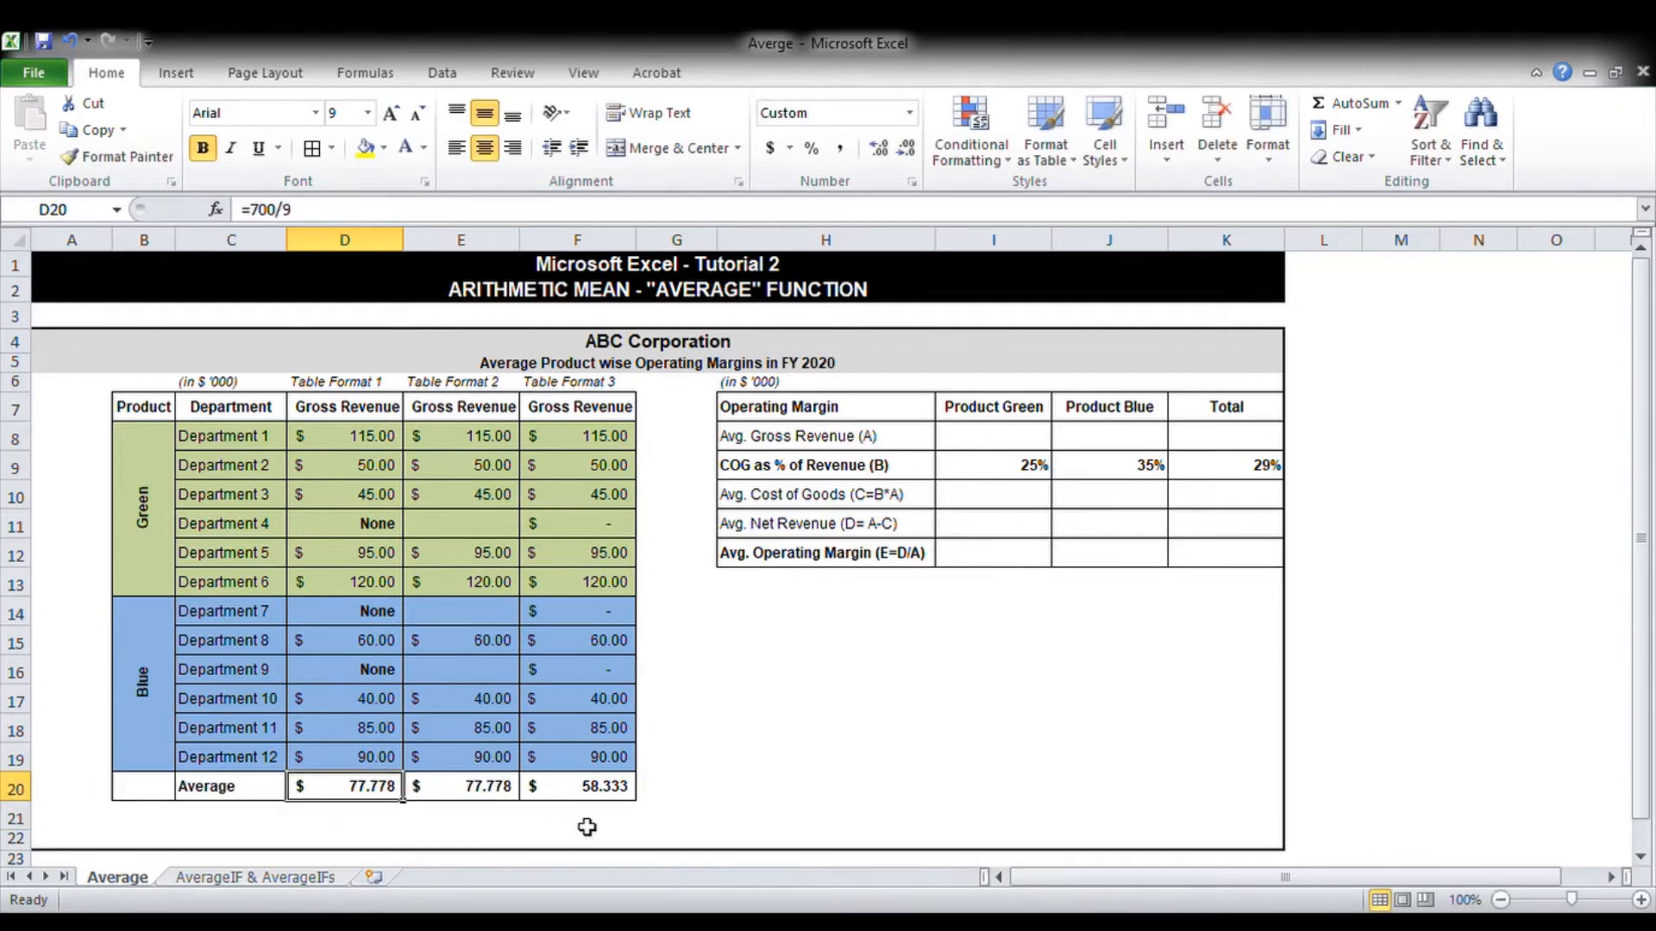
Compare the manual formula in D20 with the AVERAGE formulas in E20 and F20
key("F2")
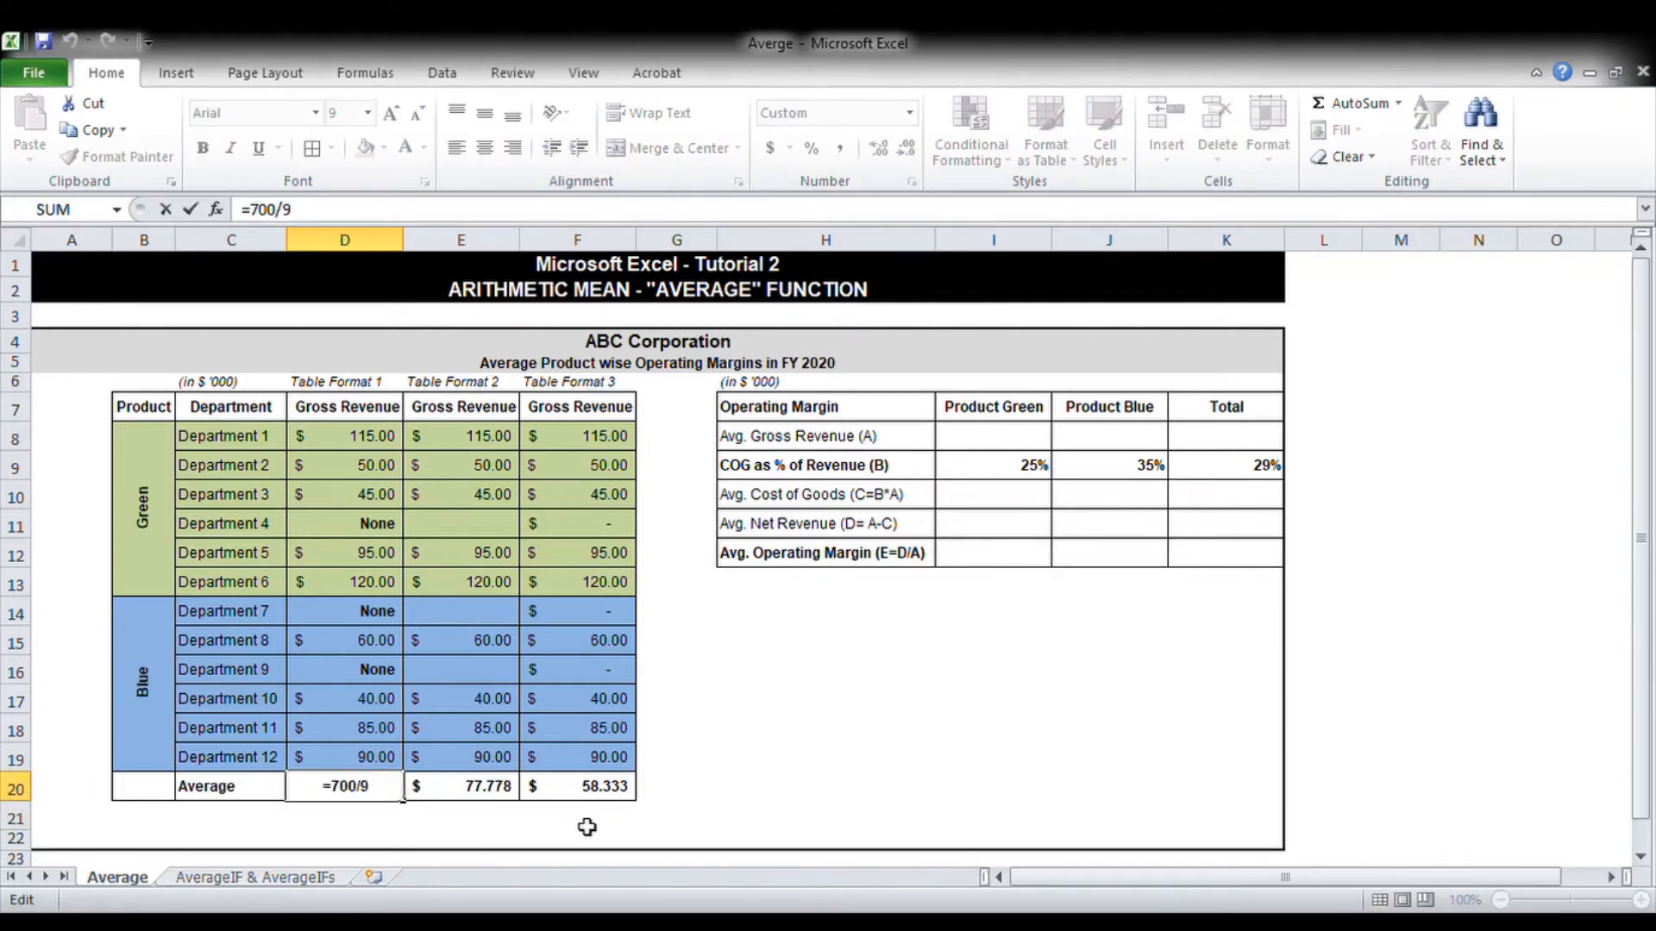
key("Escape")
key("F2")
key("Escape")
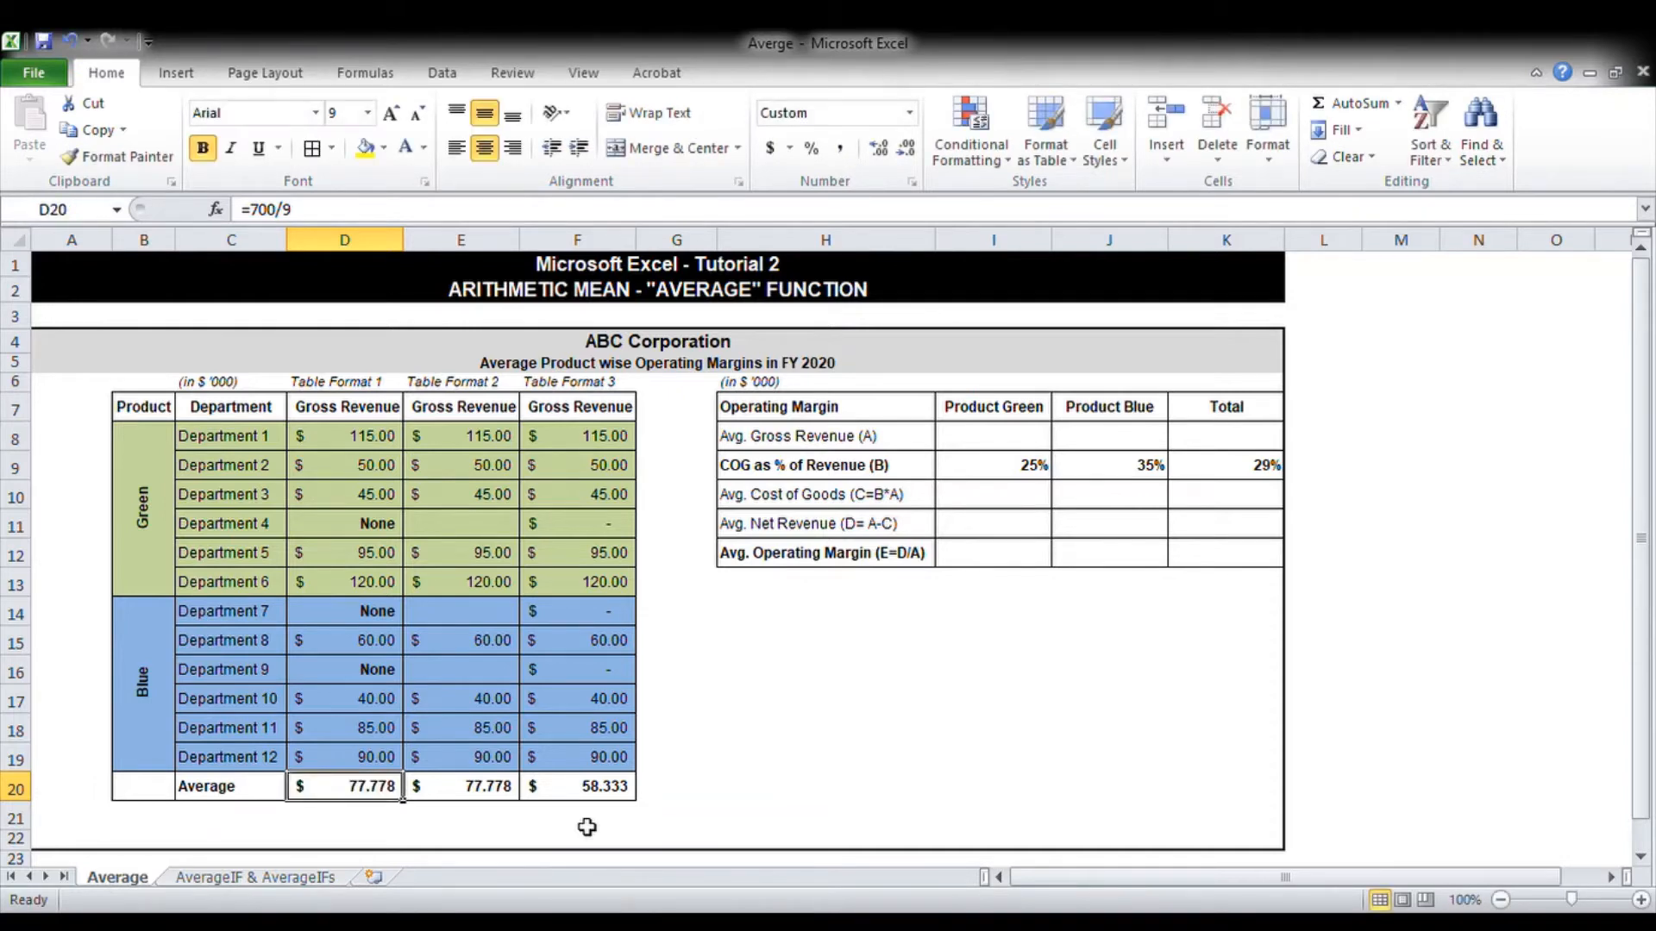
key("Right")
key("F2")
key("Escape")
key("Right")
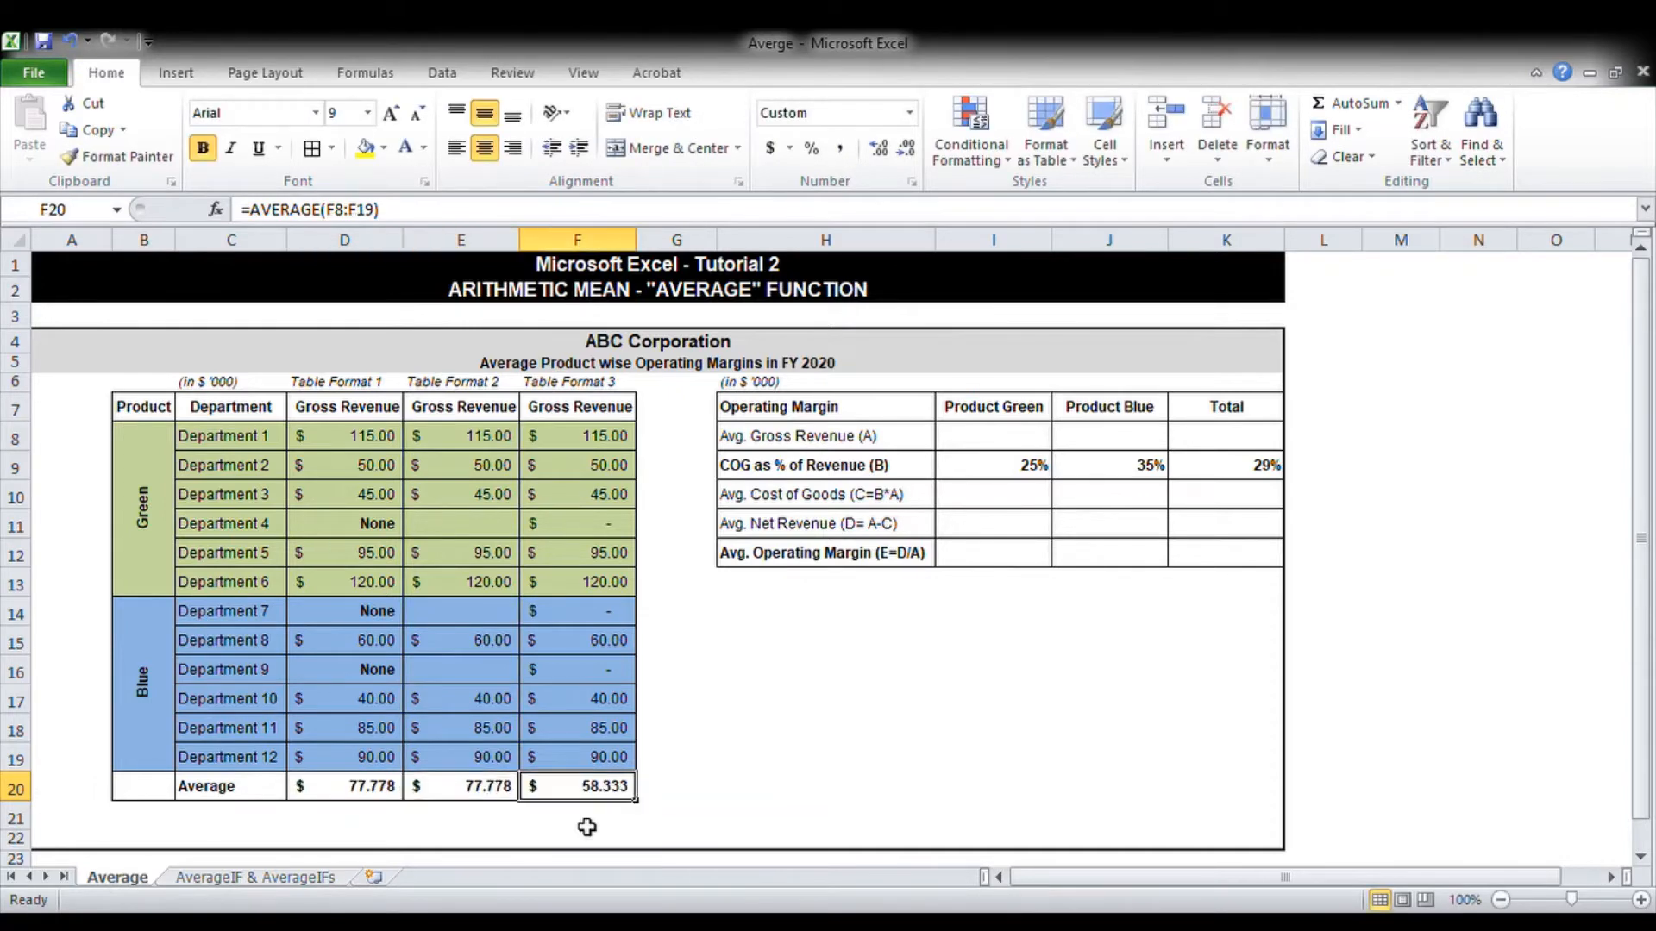
Compare the average formulas in F20 and D20, checking the Table Format 3 revenues in F8:F19 and the Department 9 entry
key("F2")
key("Escape")
key("Left")
key("Left")
key("F2")
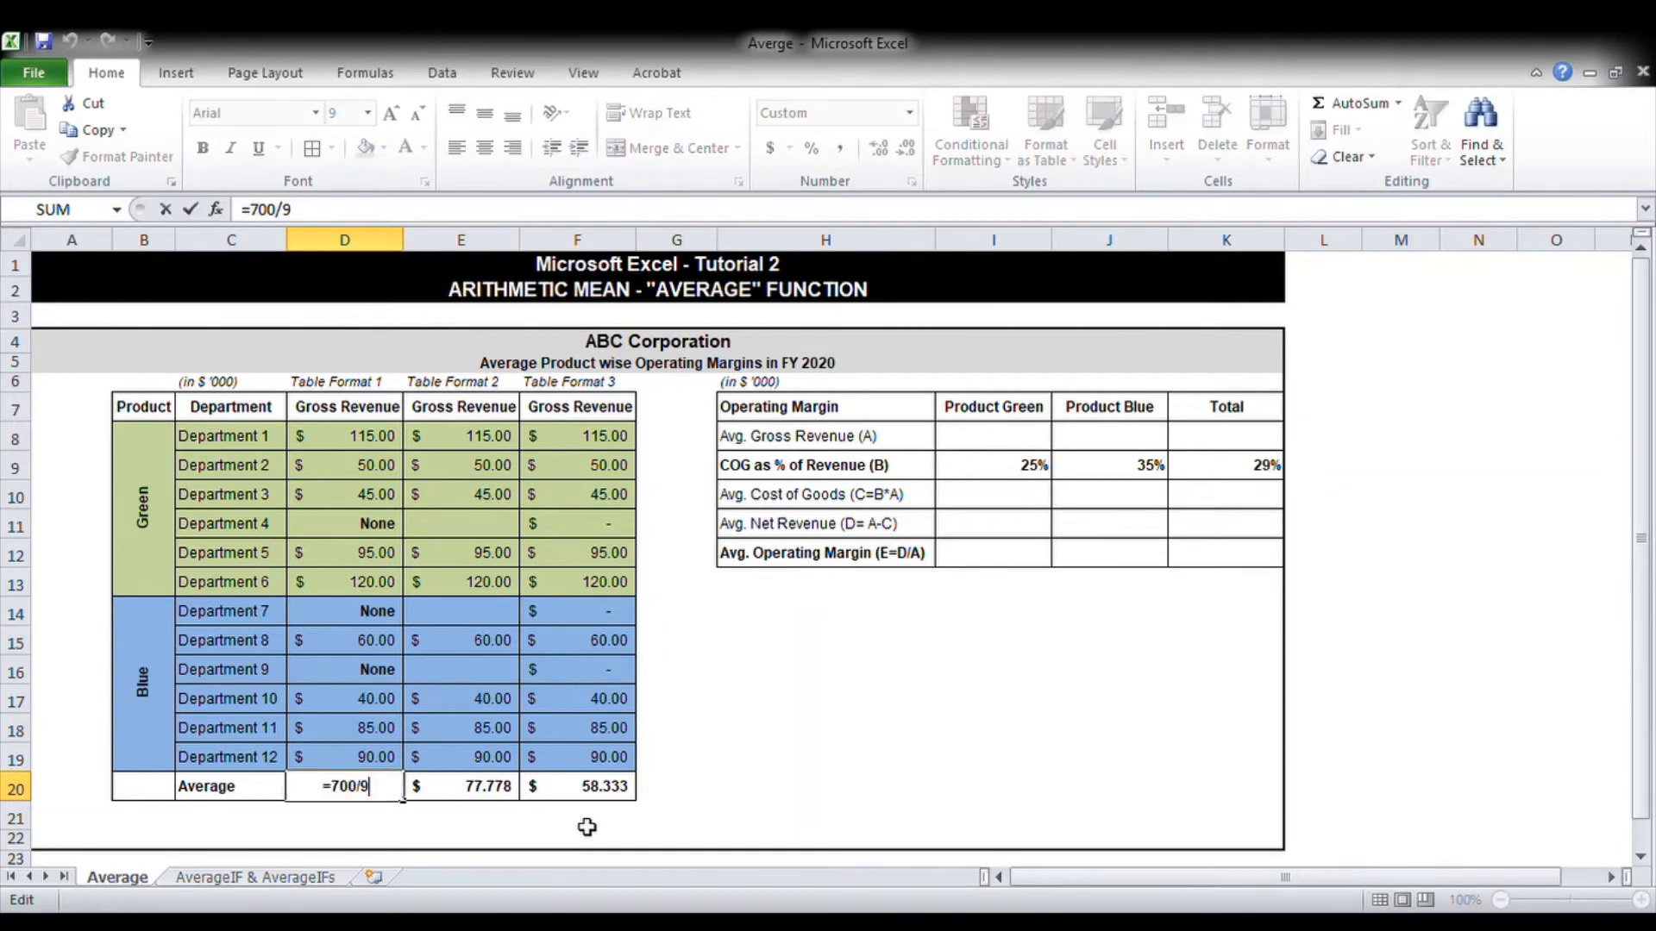
key("Escape")
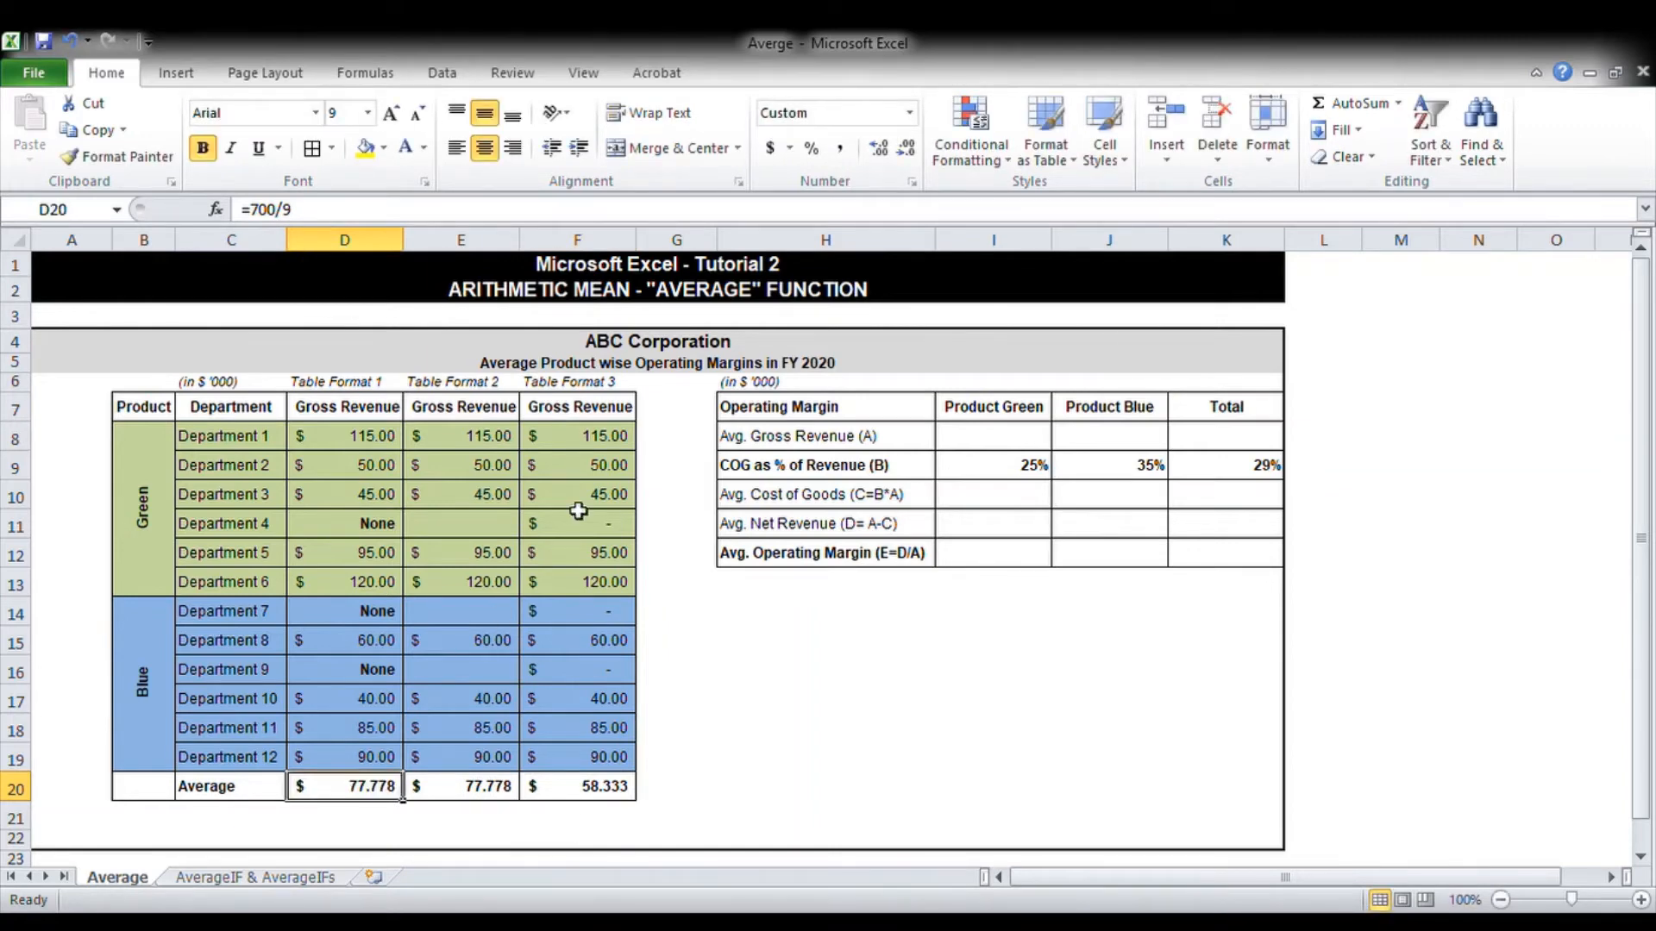
left_click_drag(592, 432, 613, 770)
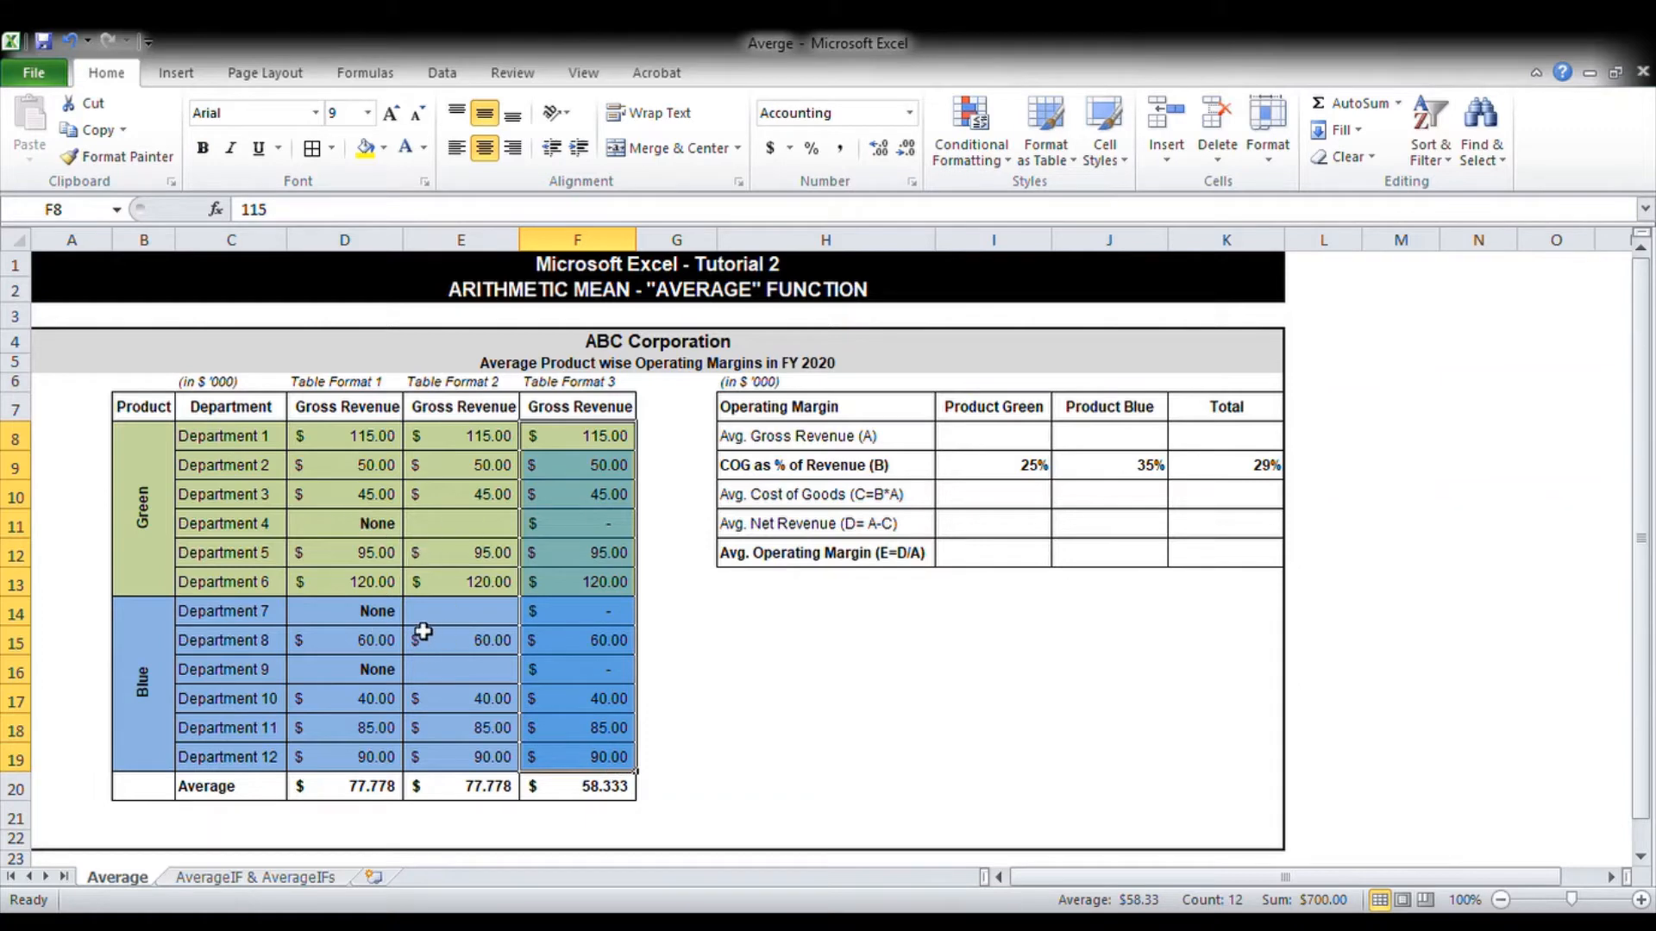
left_click(573, 682)
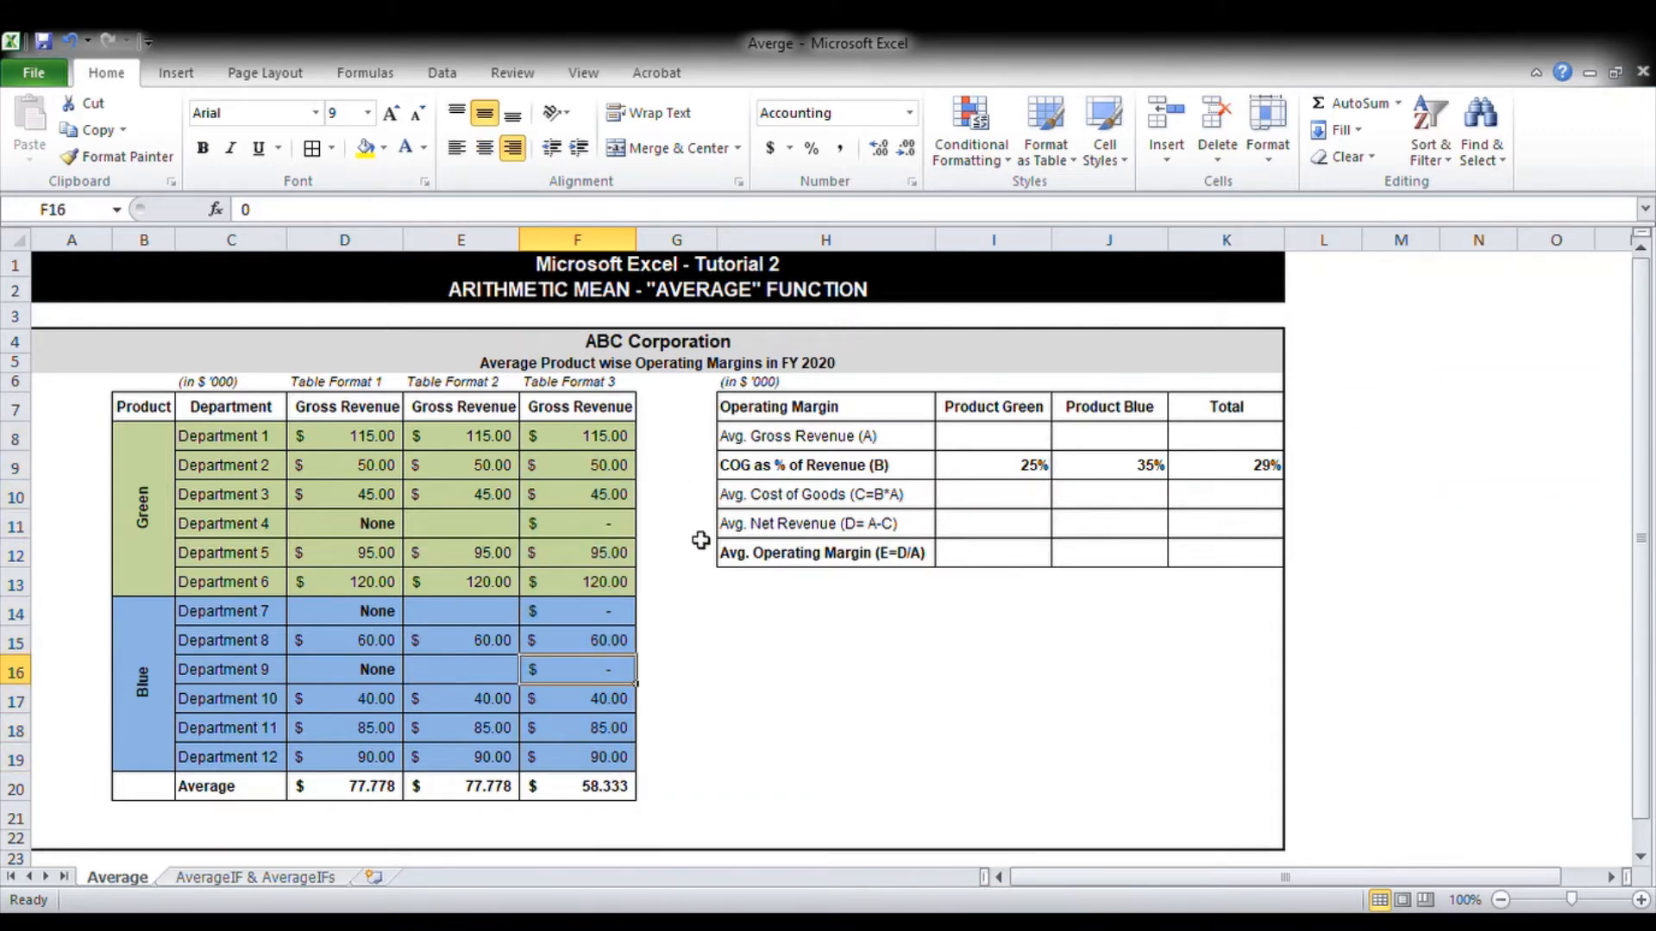
Review the Product Green, Product Blue and Total columns of the Operating Margin table (I7:K12)
left_click(1007, 440)
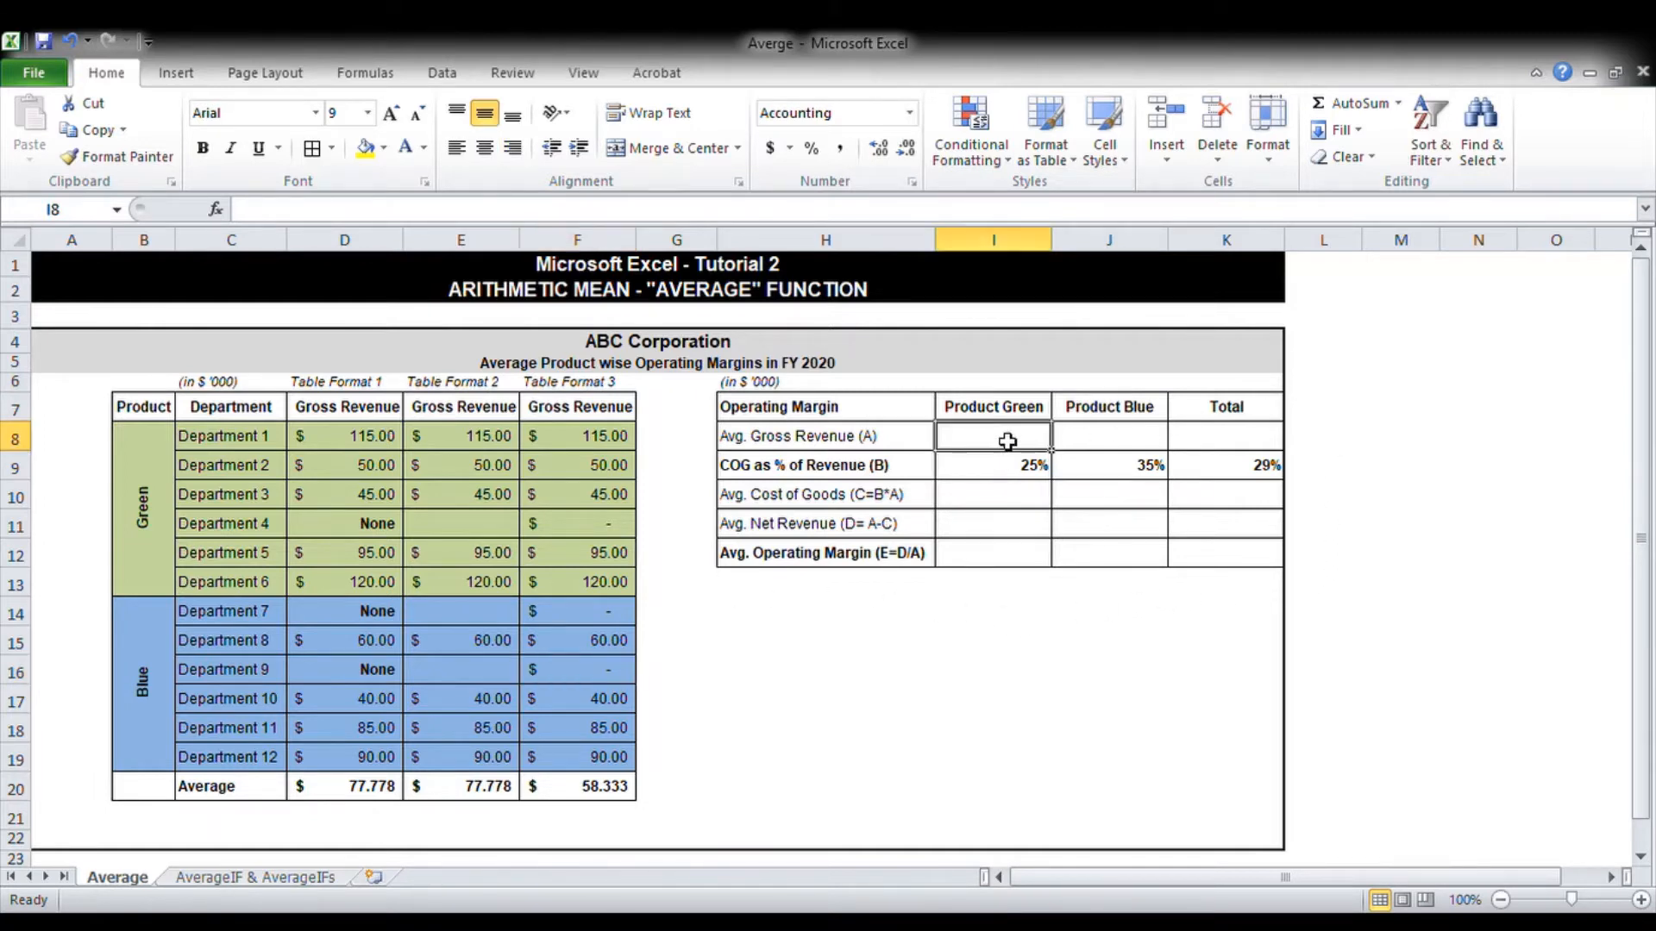
left_click_drag(1005, 410, 1009, 551)
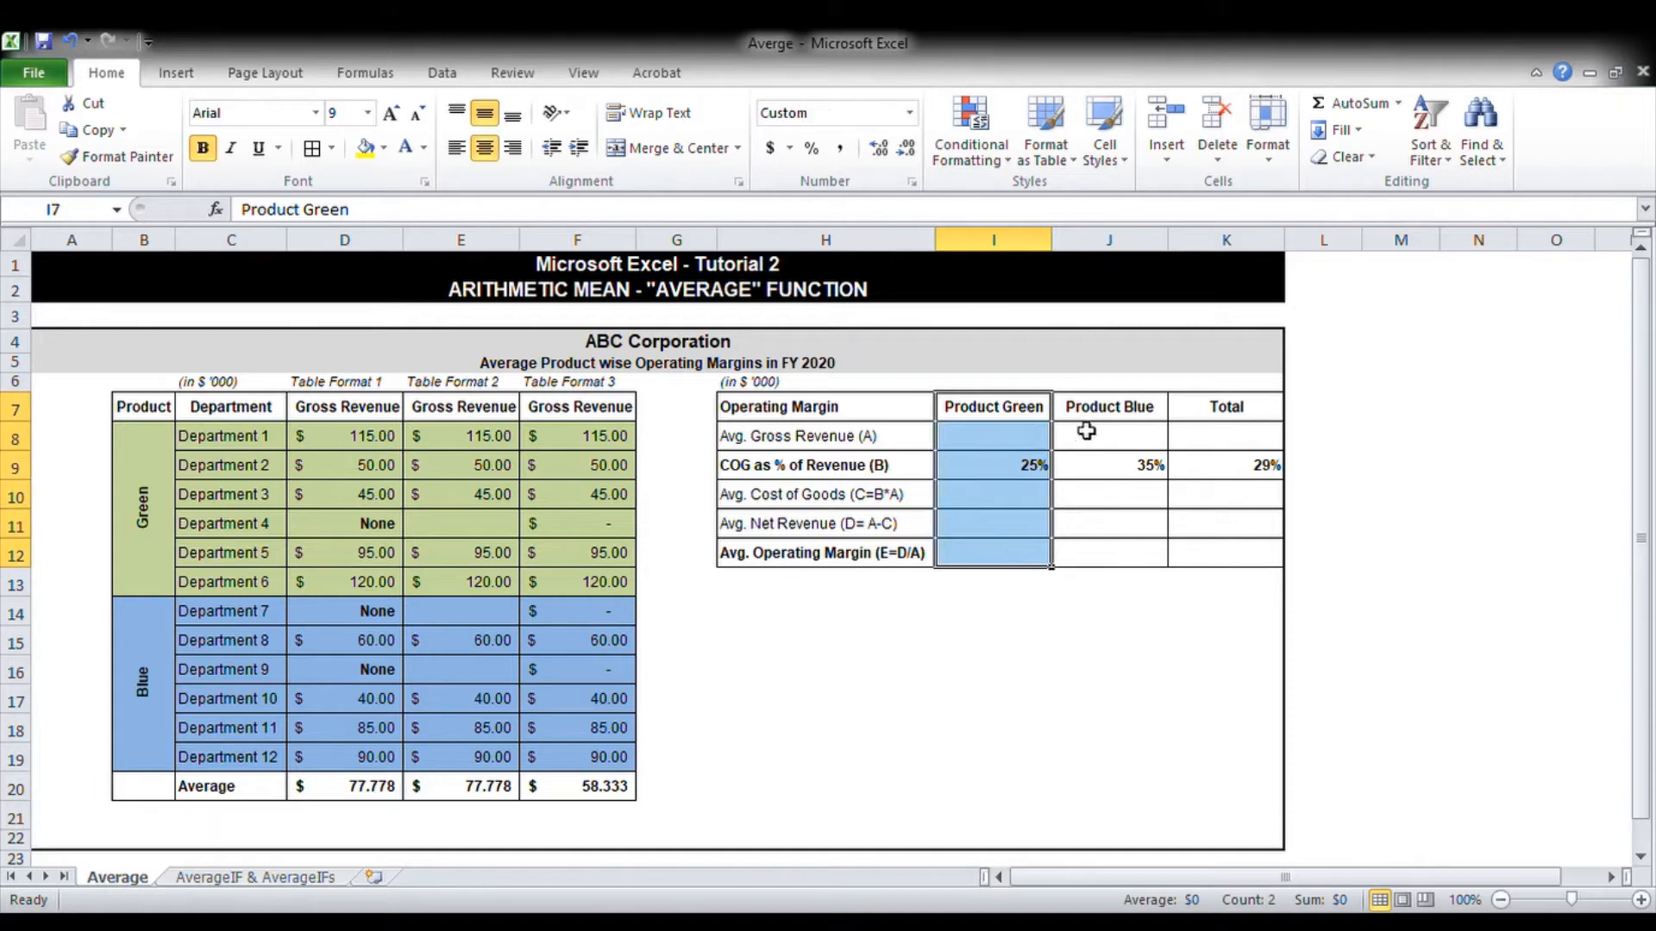
left_click_drag(1091, 412, 1128, 558)
left_click_drag(1228, 418, 1219, 554)
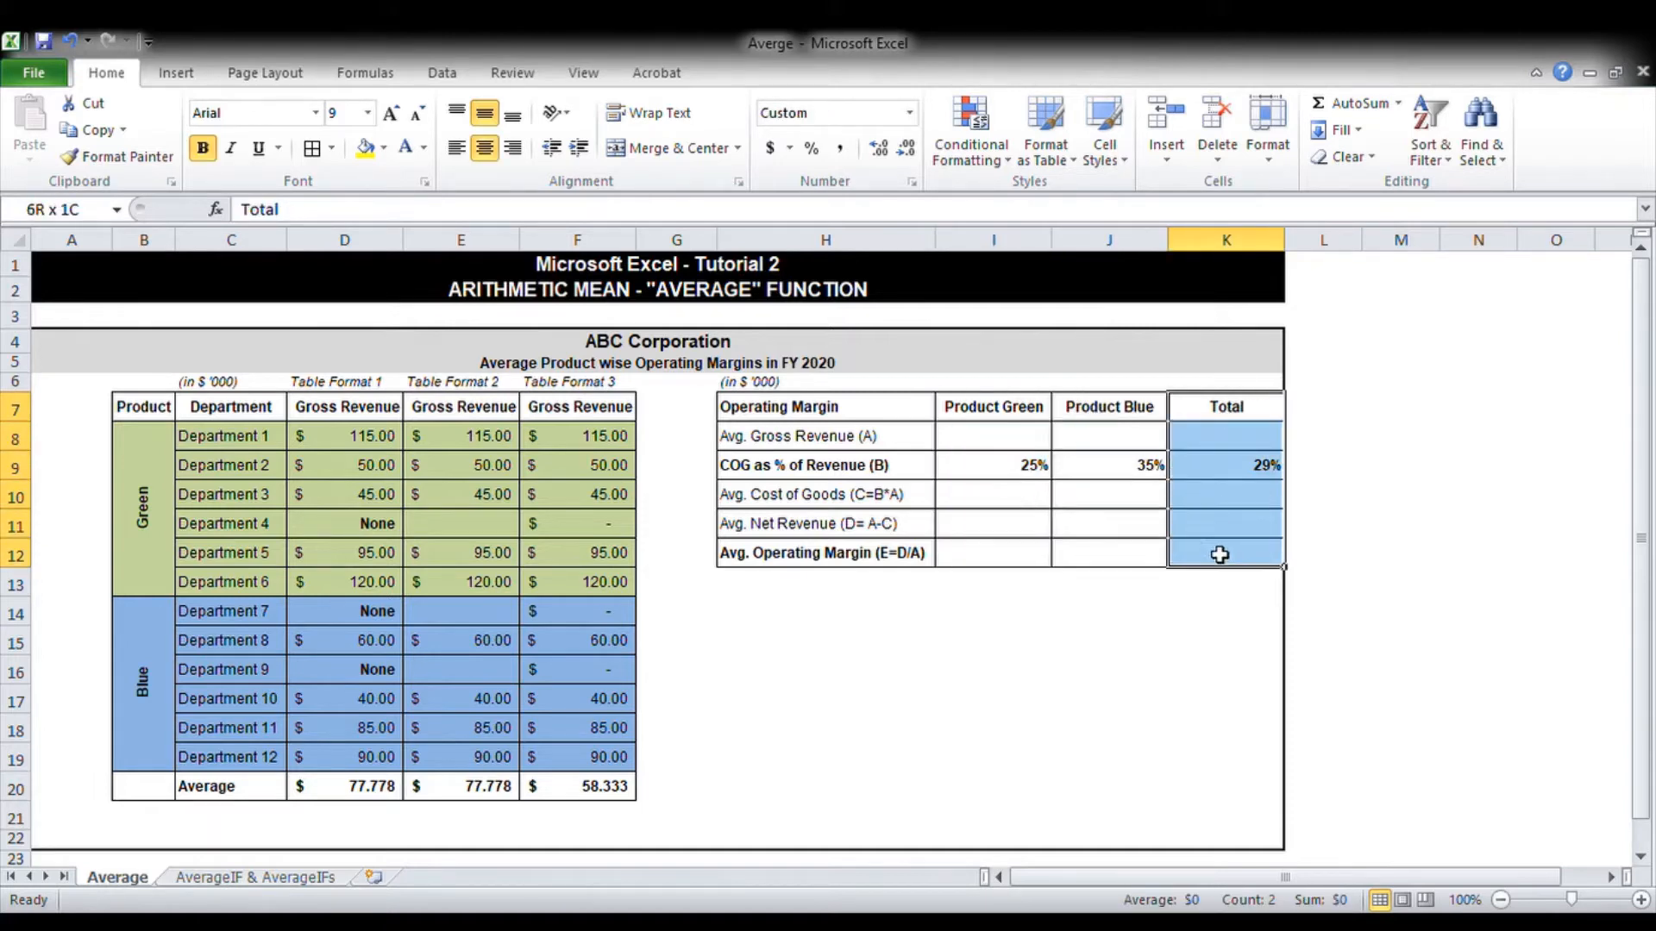
left_click(1010, 597)
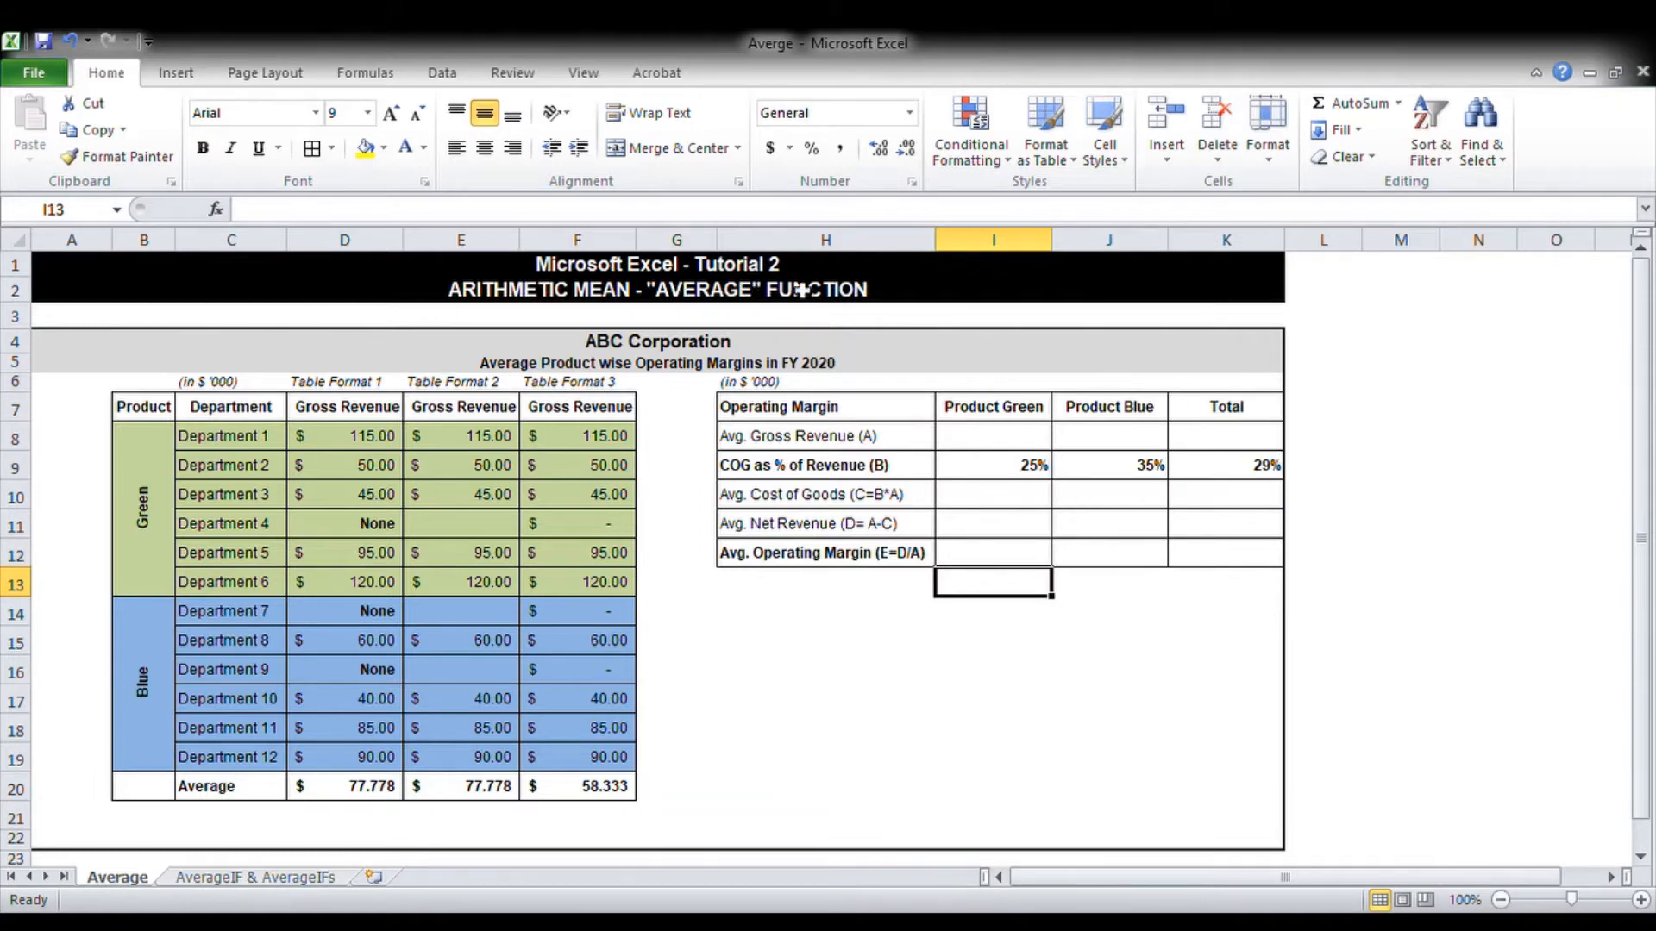
Switch to the AverageIF & AverageIFs sheet and review its product table in B7:F19
key("ctrl+Page_Down")
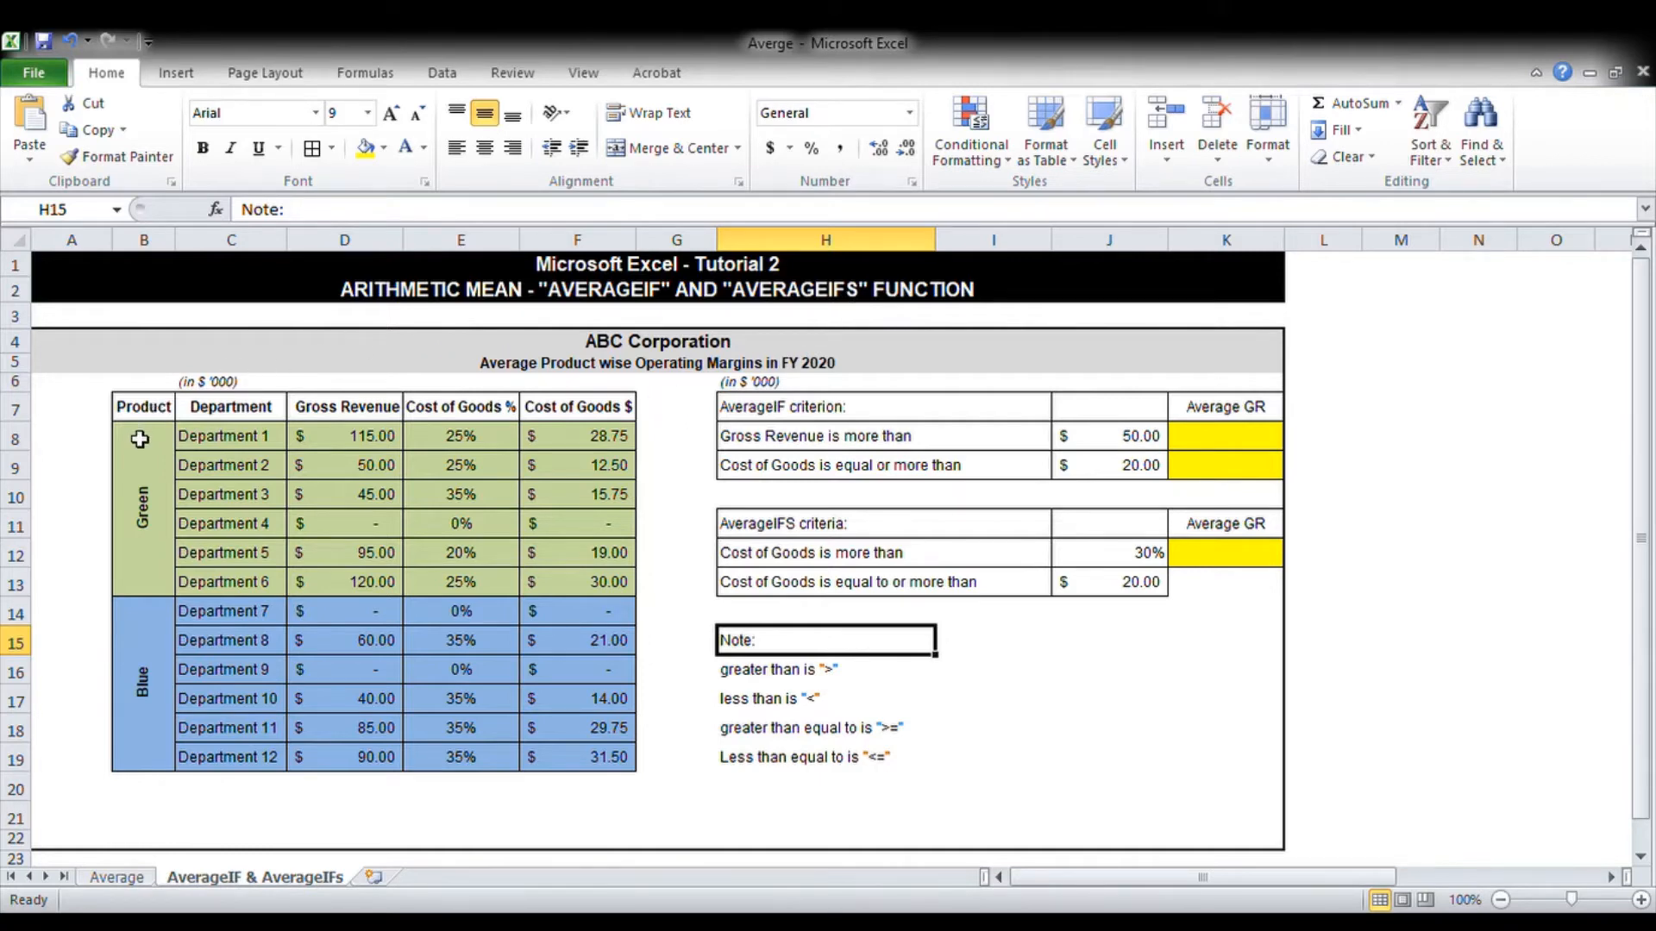
left_click_drag(148, 412, 592, 728)
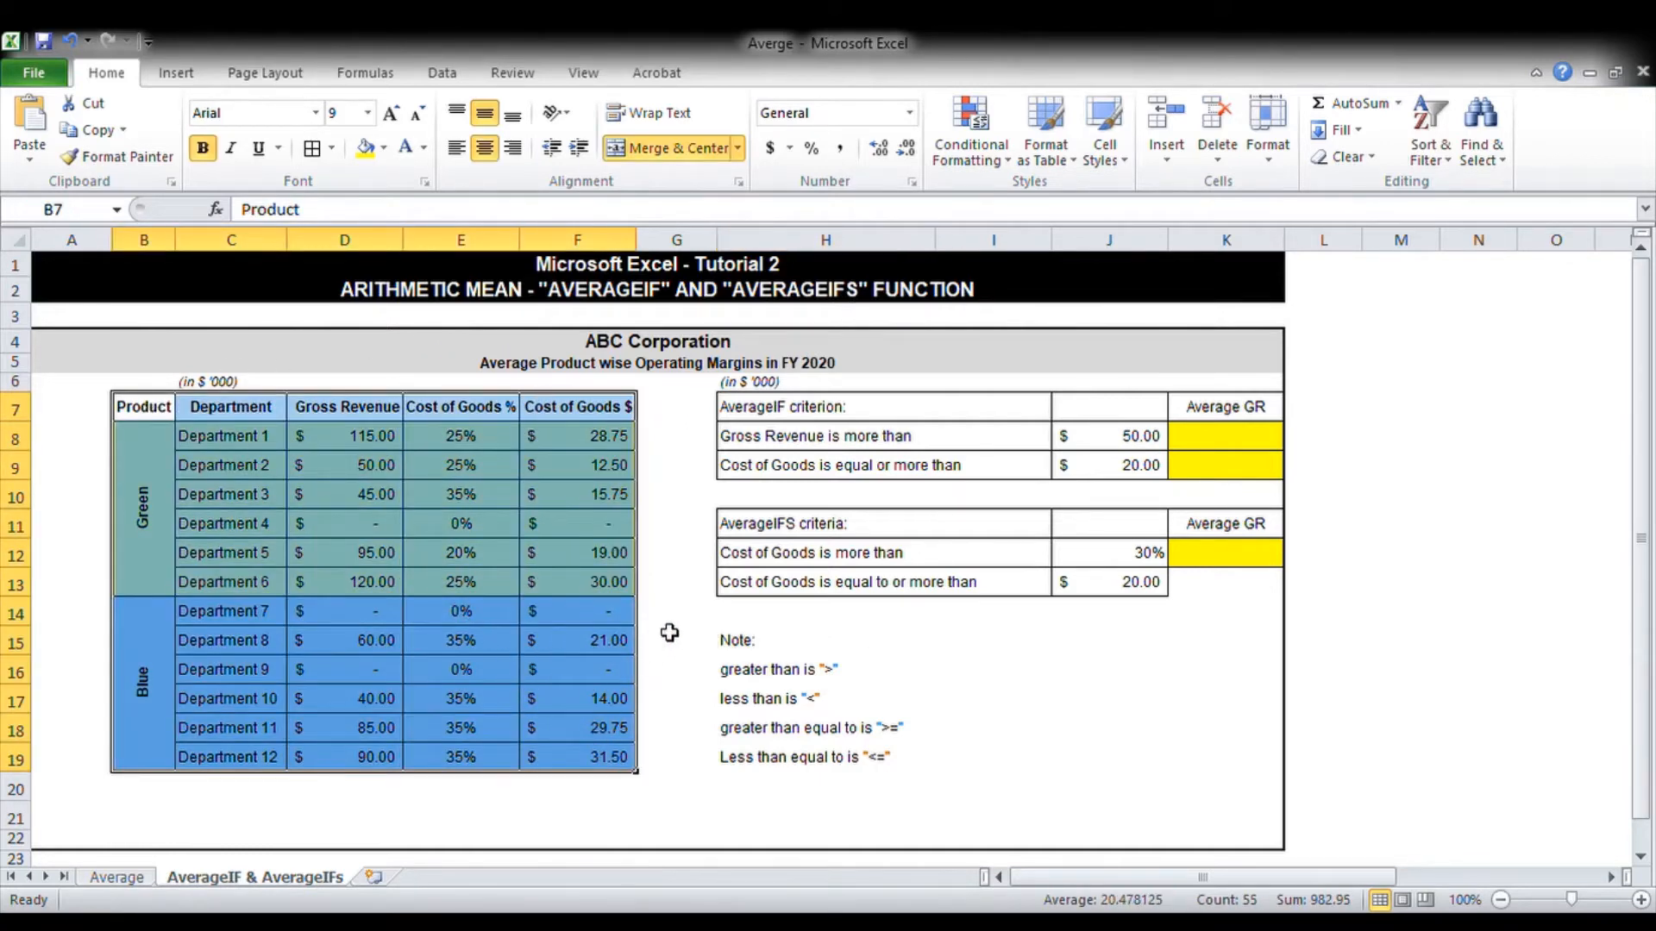
left_click(677, 612)
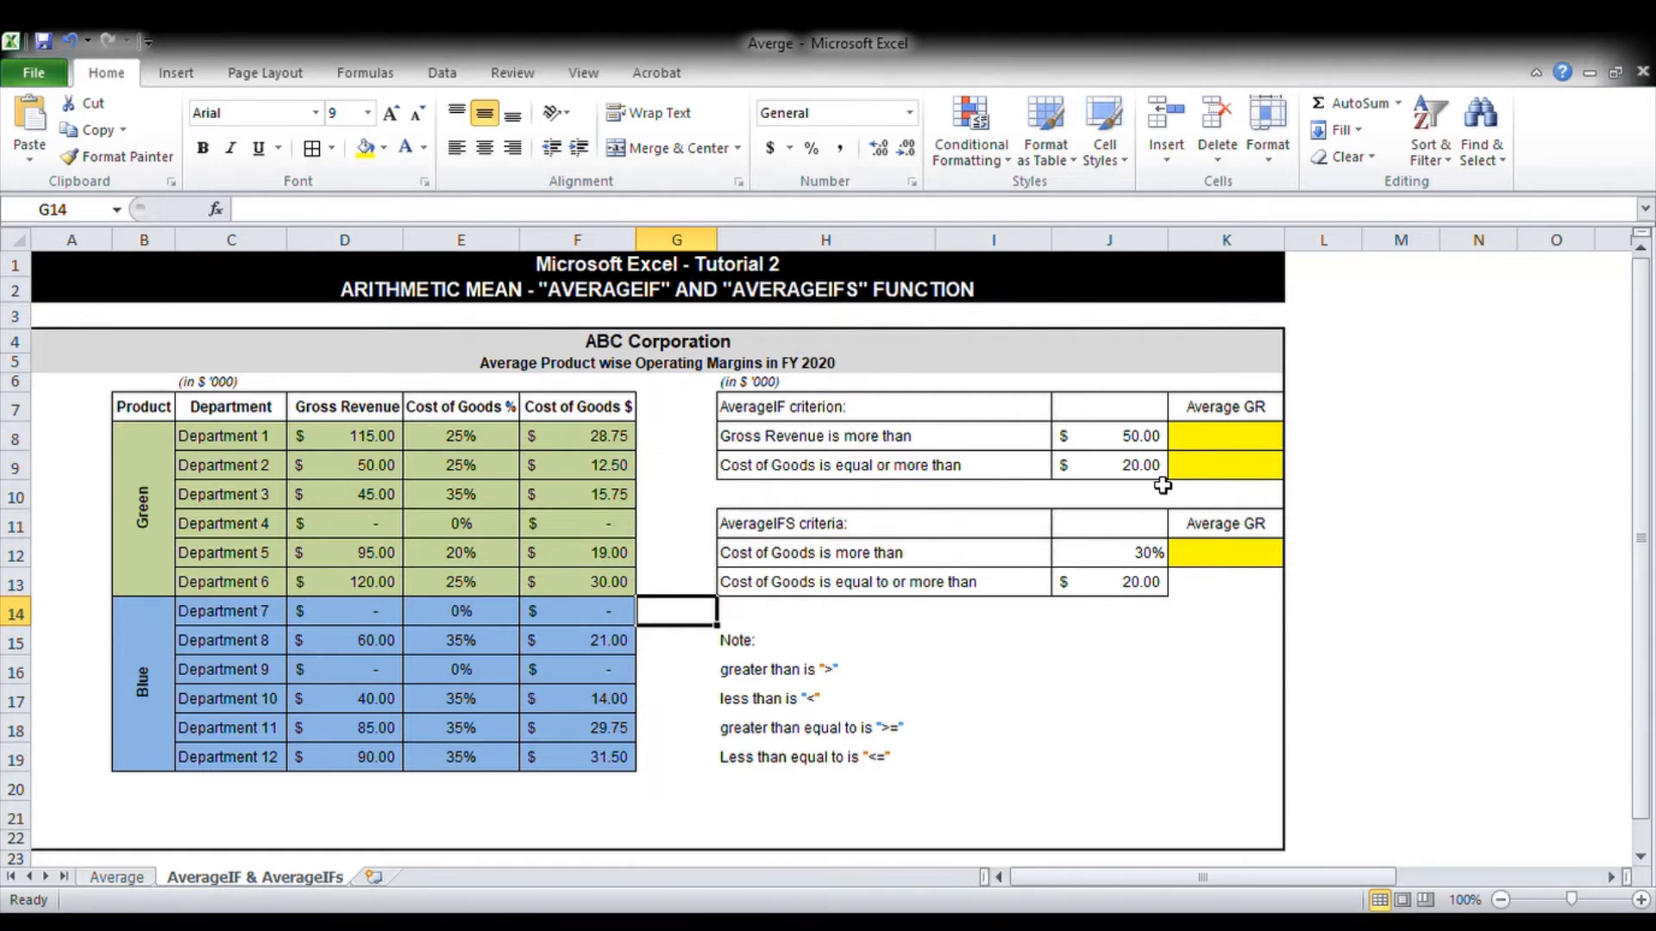
Enter =AVERAGEIF(D8:D19,">50") in K8 to average the gross revenues above 50
left_click(1205, 449)
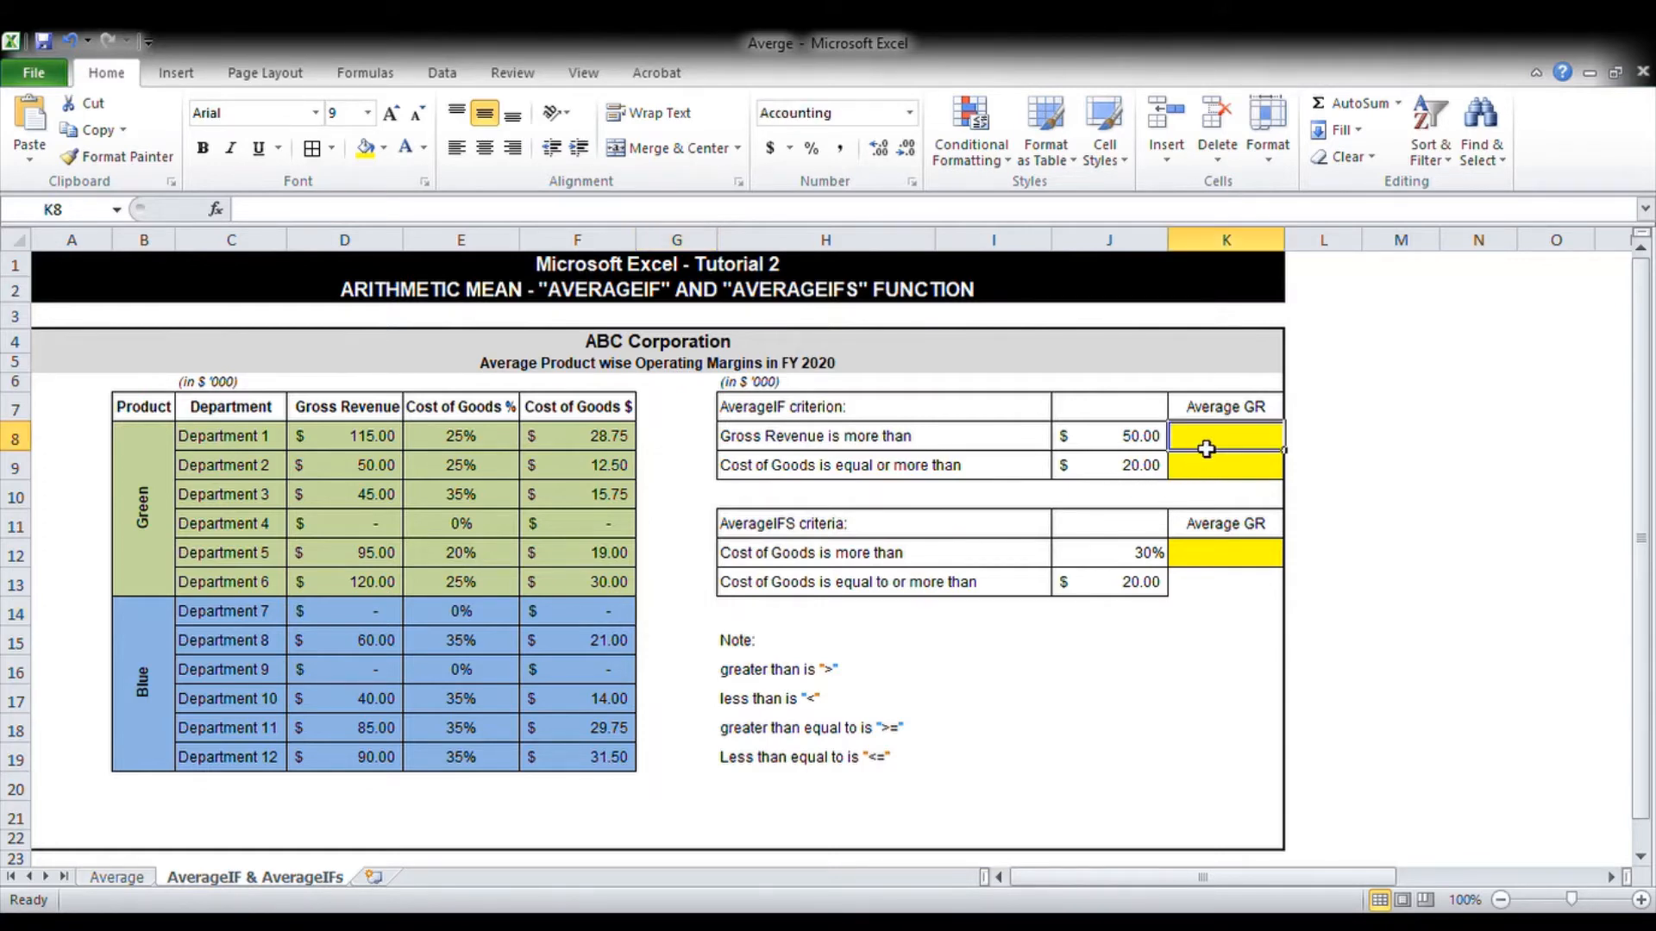
type("=")
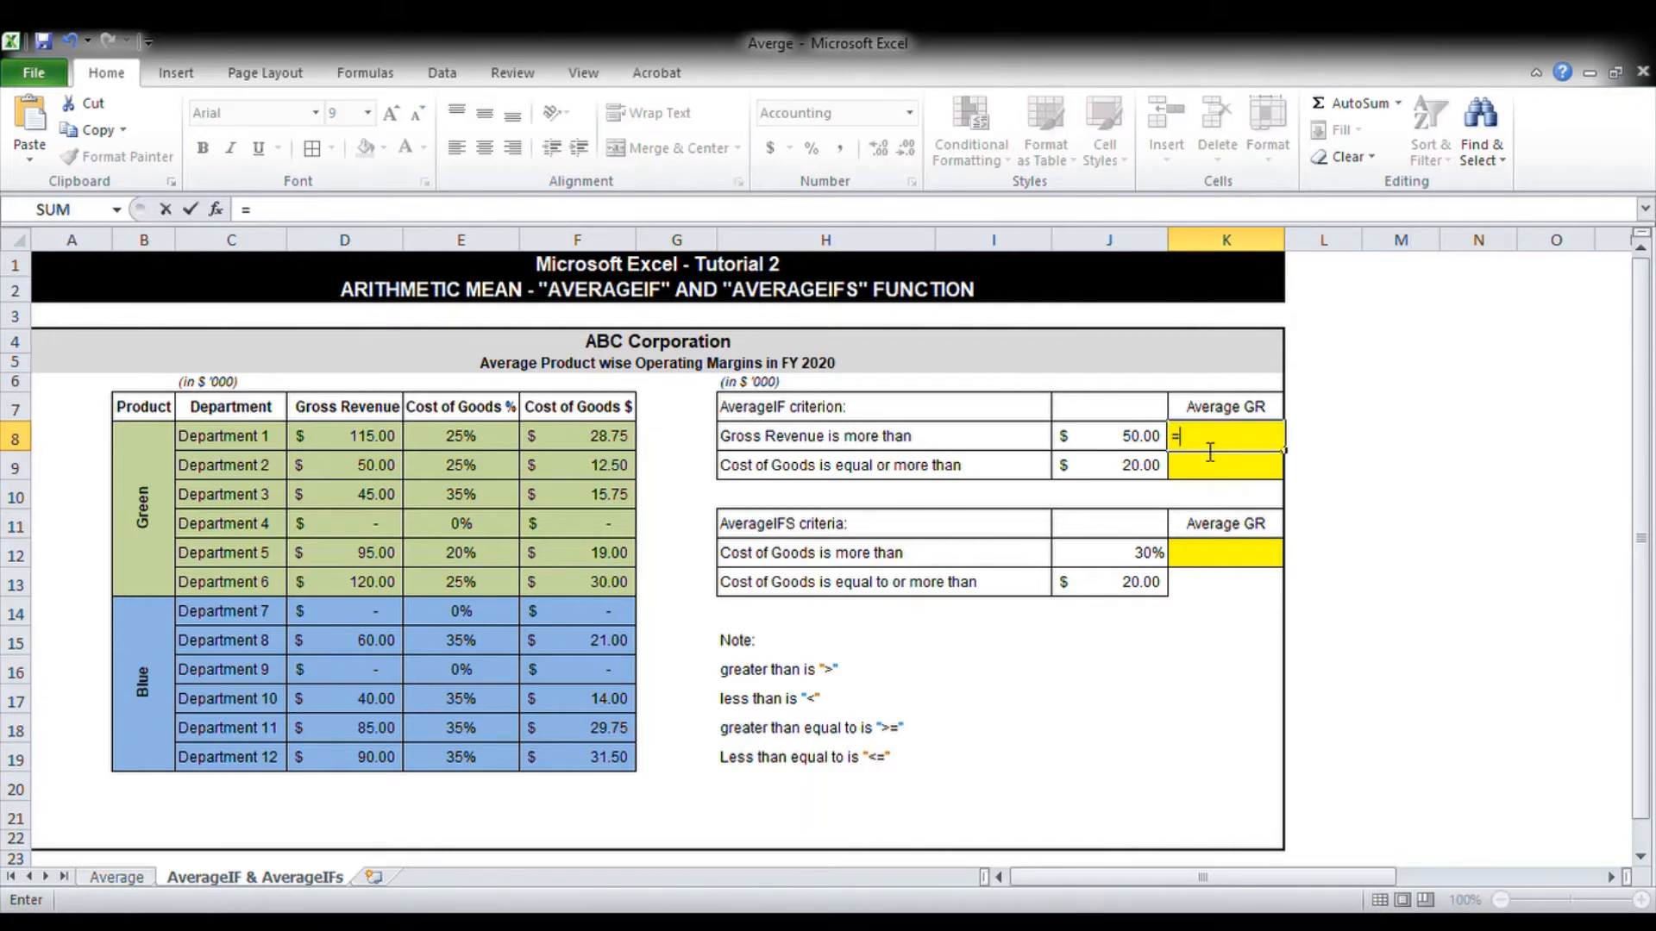
type("averag")
key("BackSpace")
key("Tab")
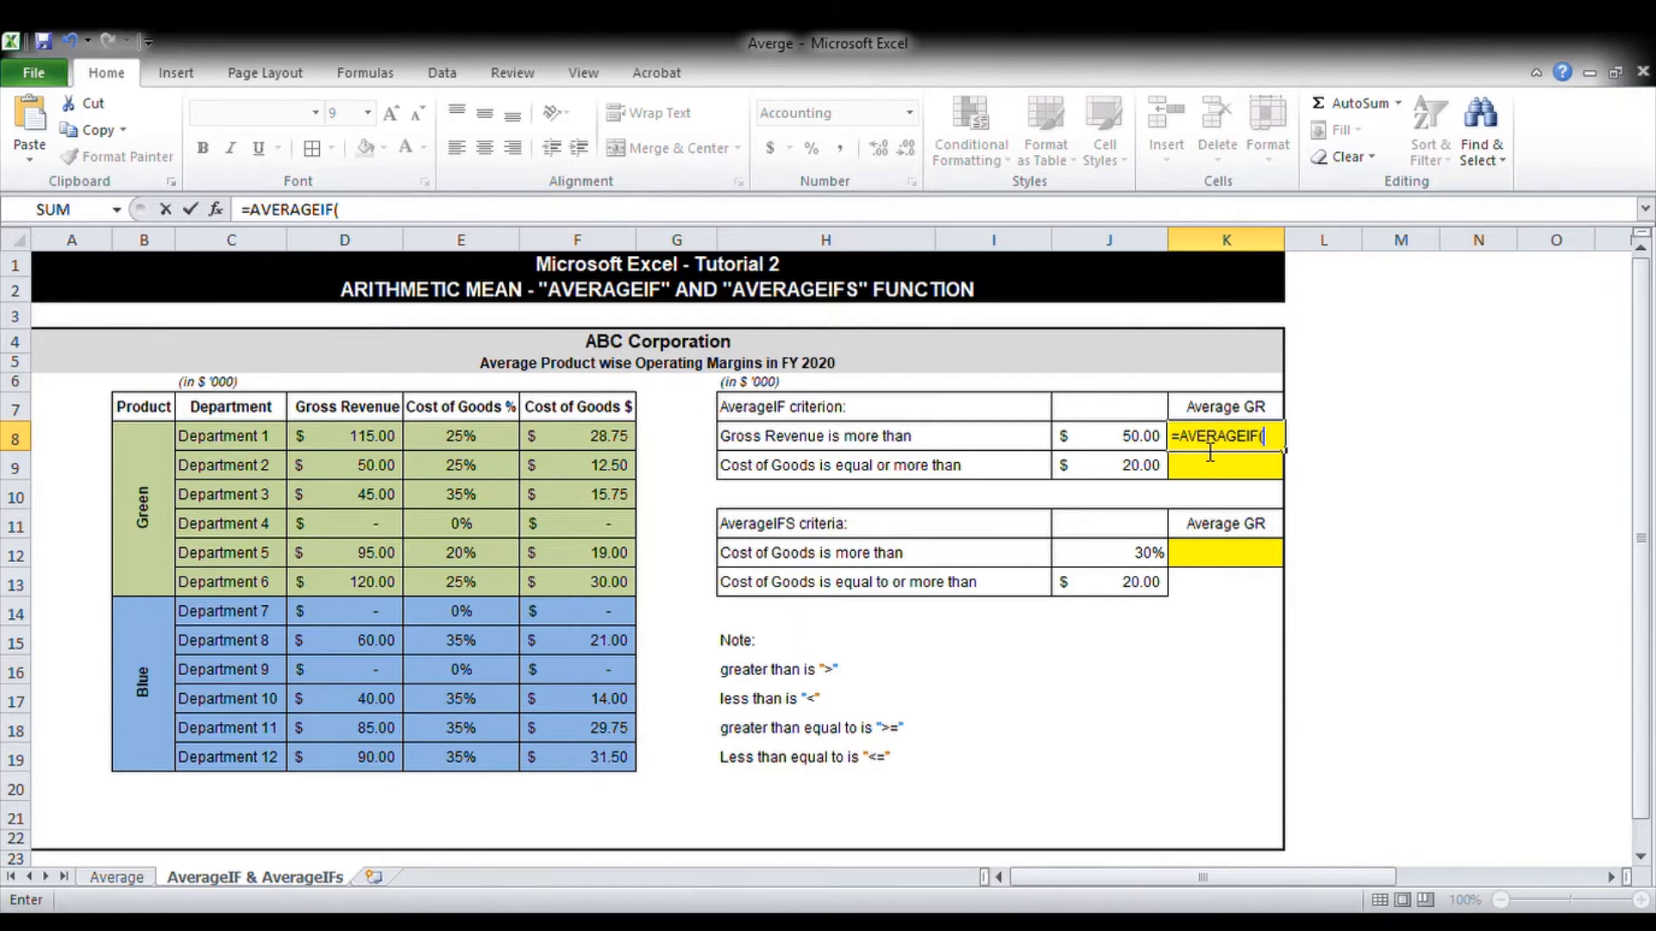
left_click_drag(358, 438, 322, 780)
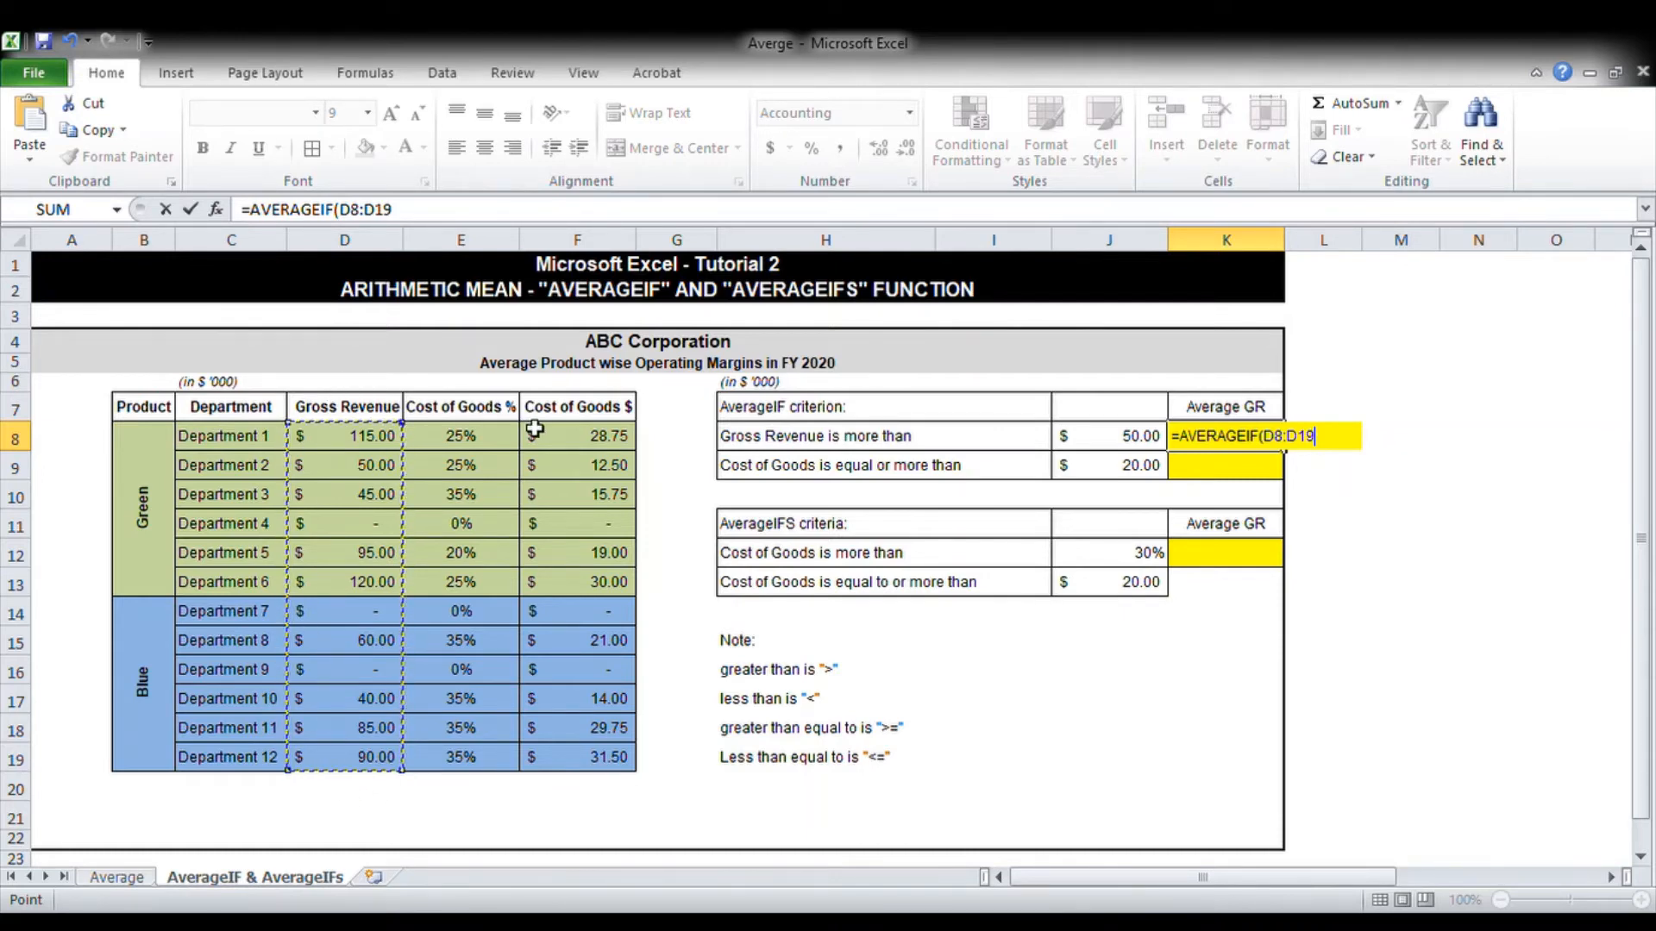
type(",\">50\"")
key("Return")
Replace the fixed 50 in K8's criterion with a cell reference, making the formula =AVERAGEIF(D8:D19,">"&J8)
key("Up")
key("F2")
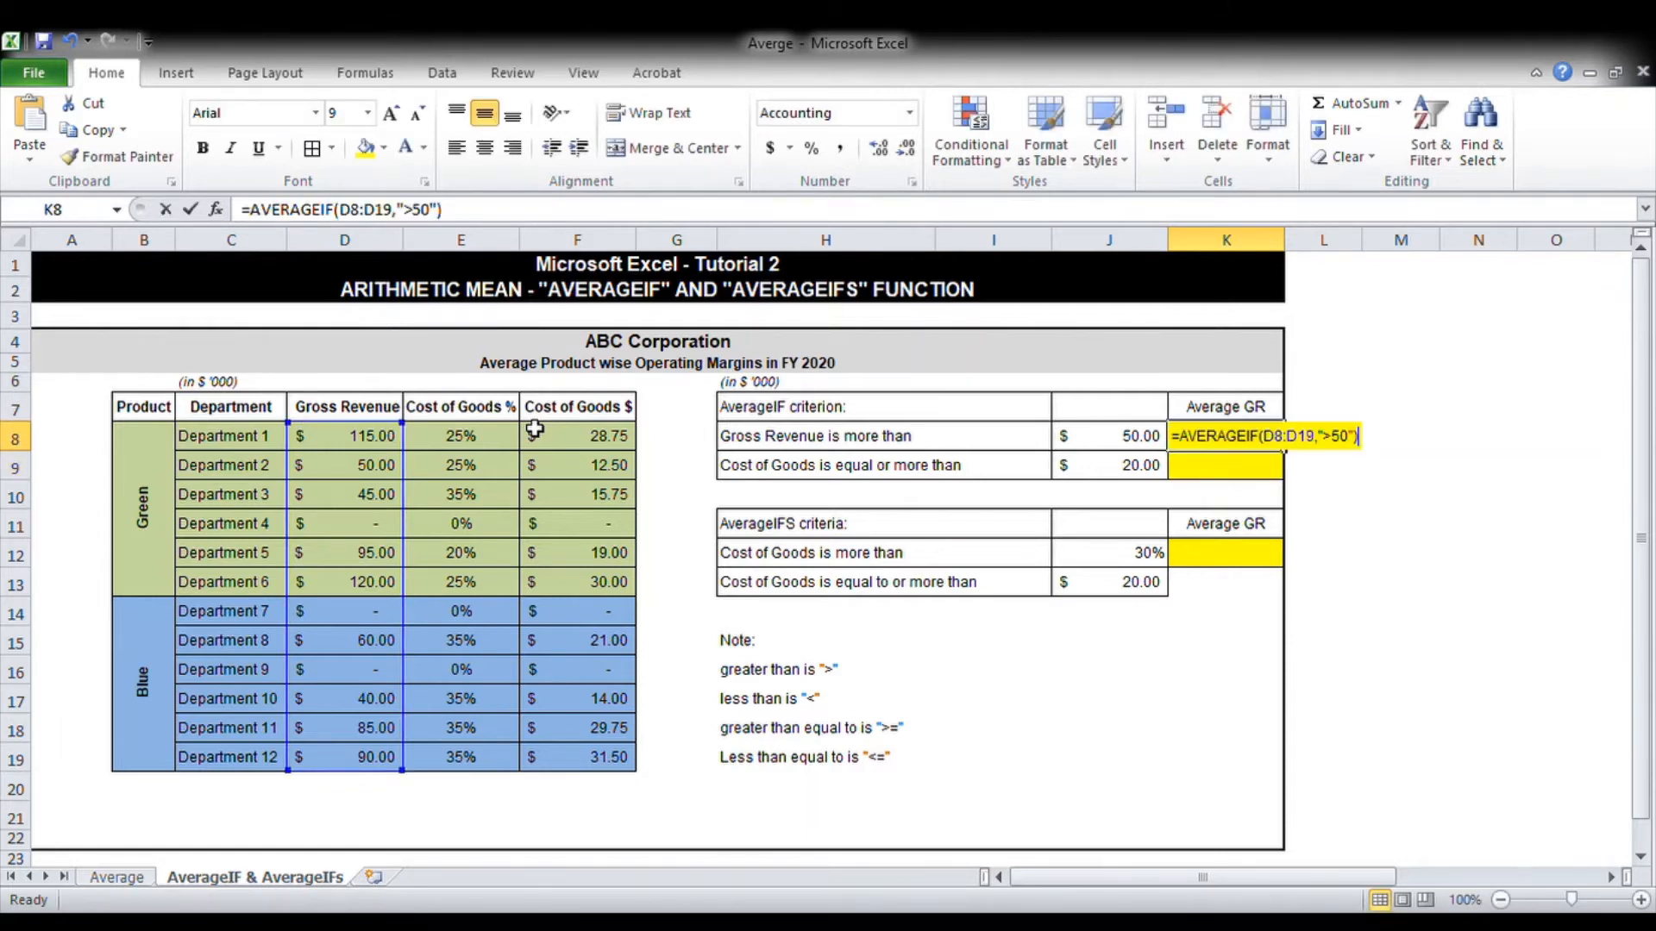
key("BackSpace")
key("BackSpace")
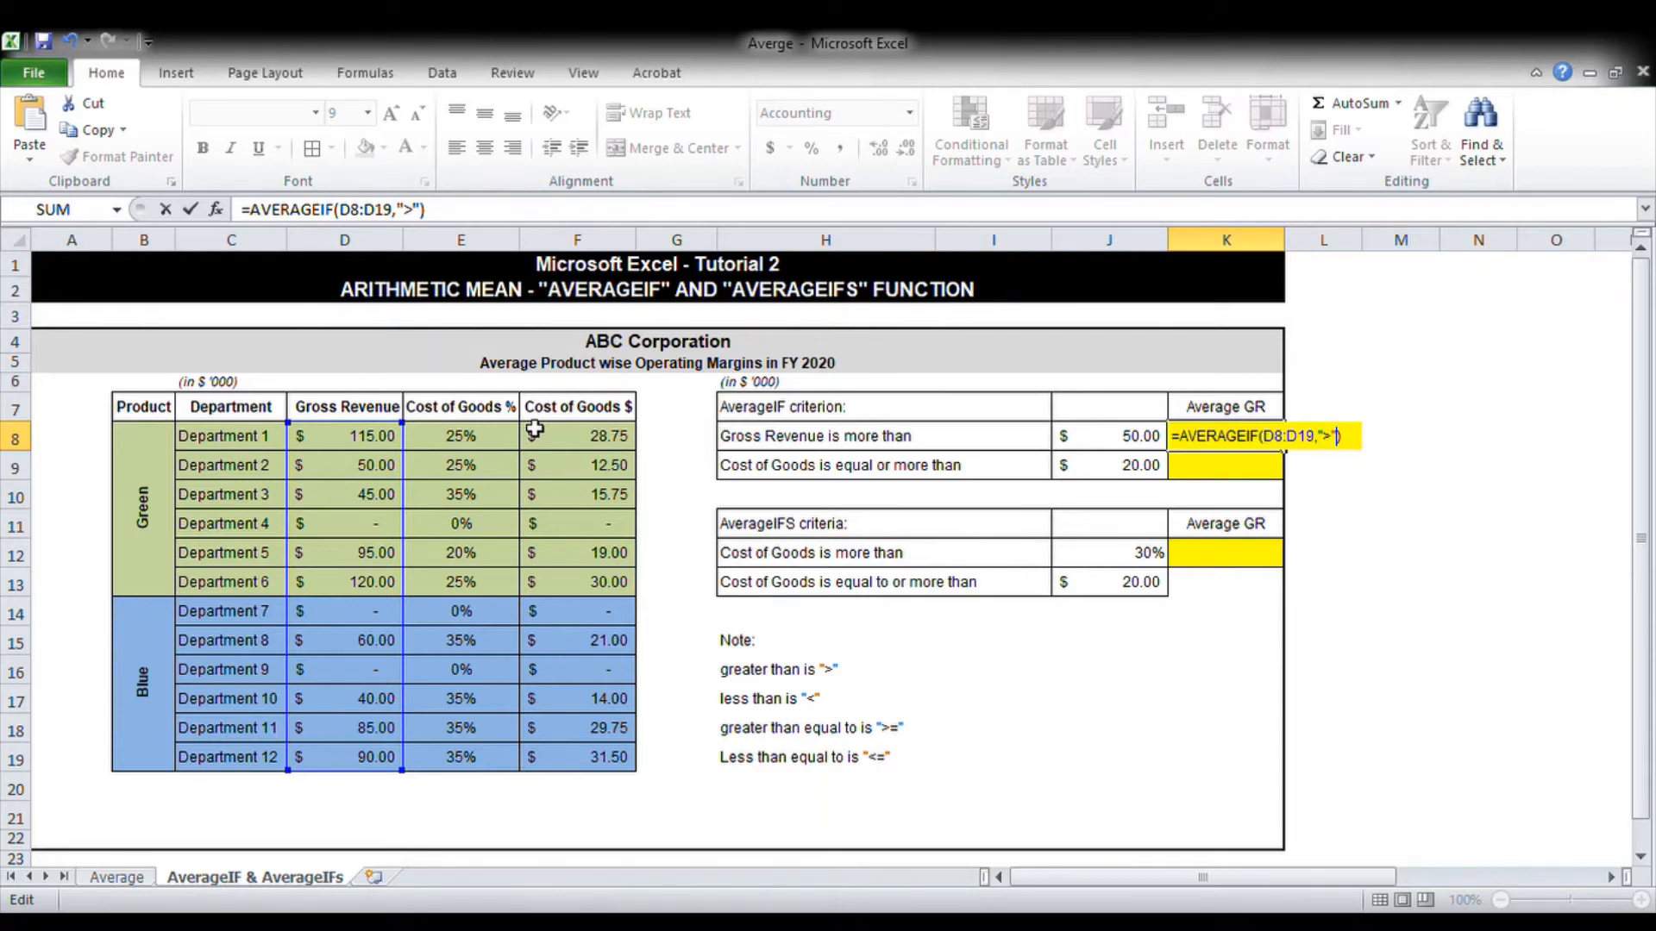
type("&")
left_click(1127, 435)
key("Return")
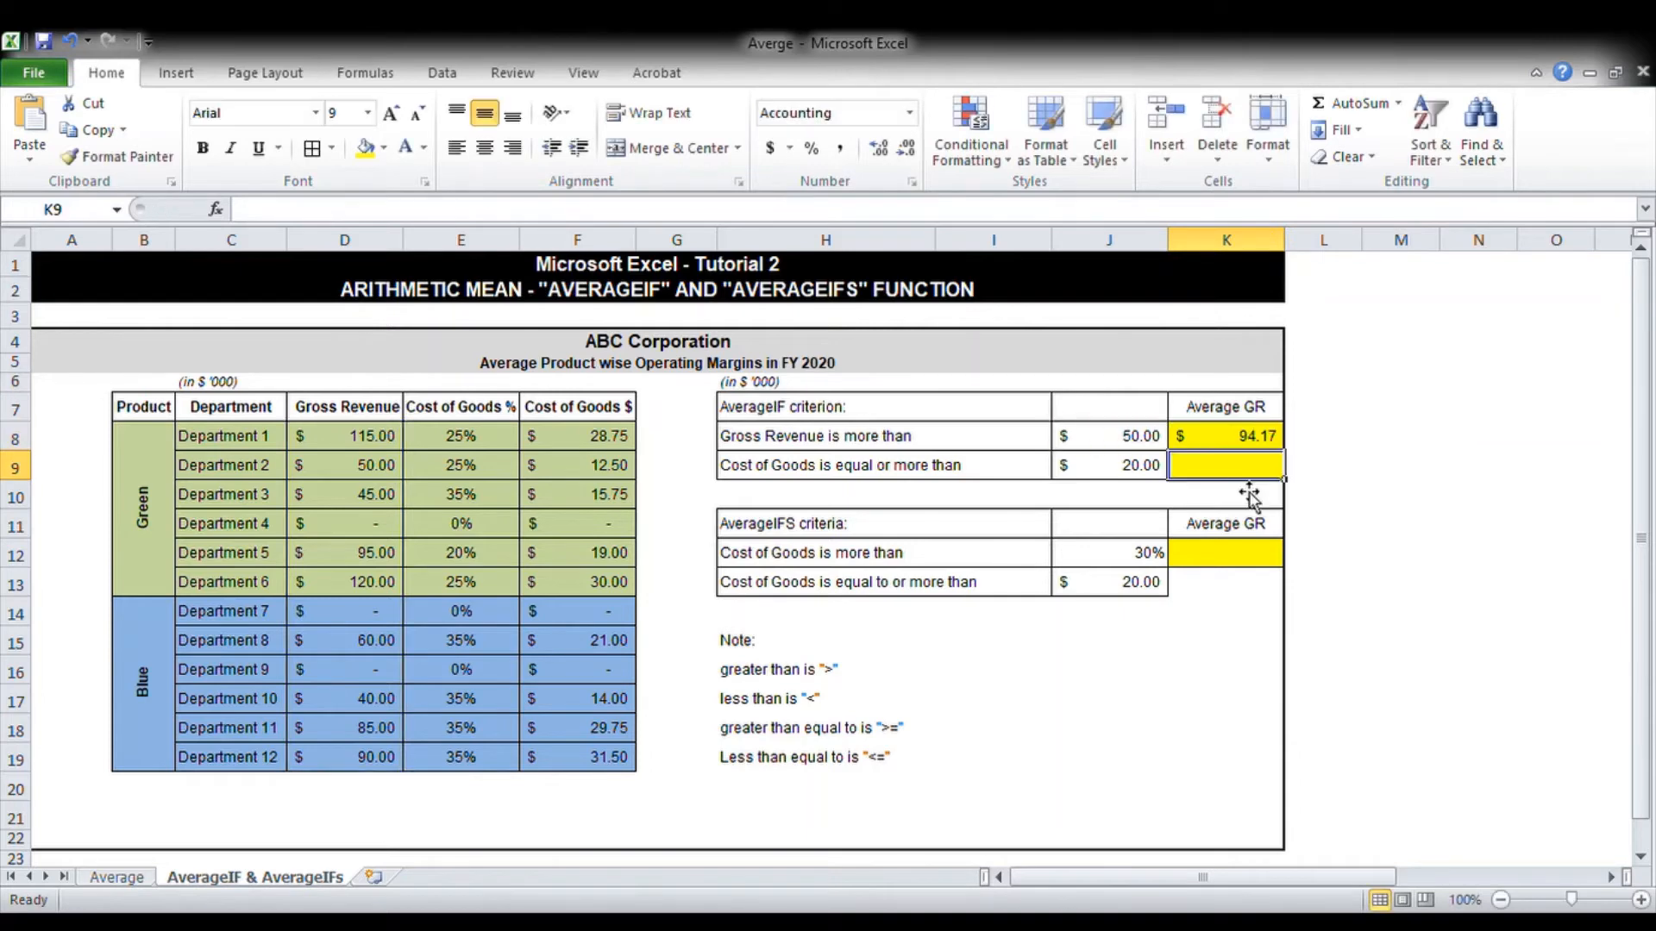
Examine how the criterion in K8's AVERAGEIF formula joins the ">" operator to the J8 reference
key("Up")
key("F2")
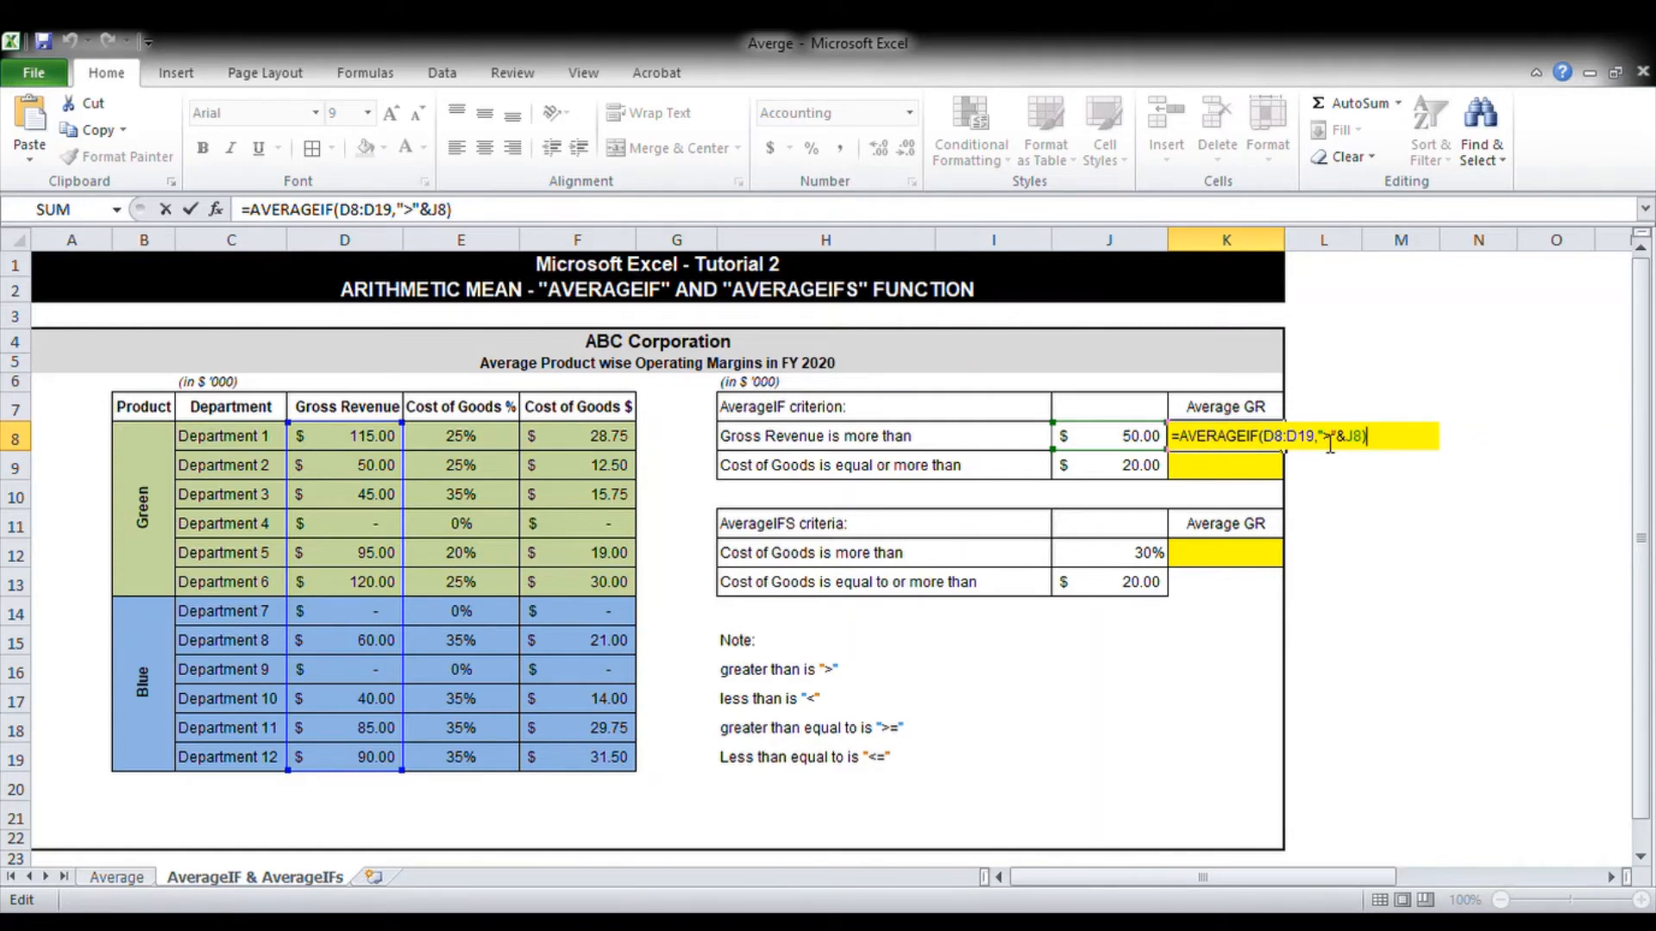
left_click_drag(1313, 436, 1378, 437)
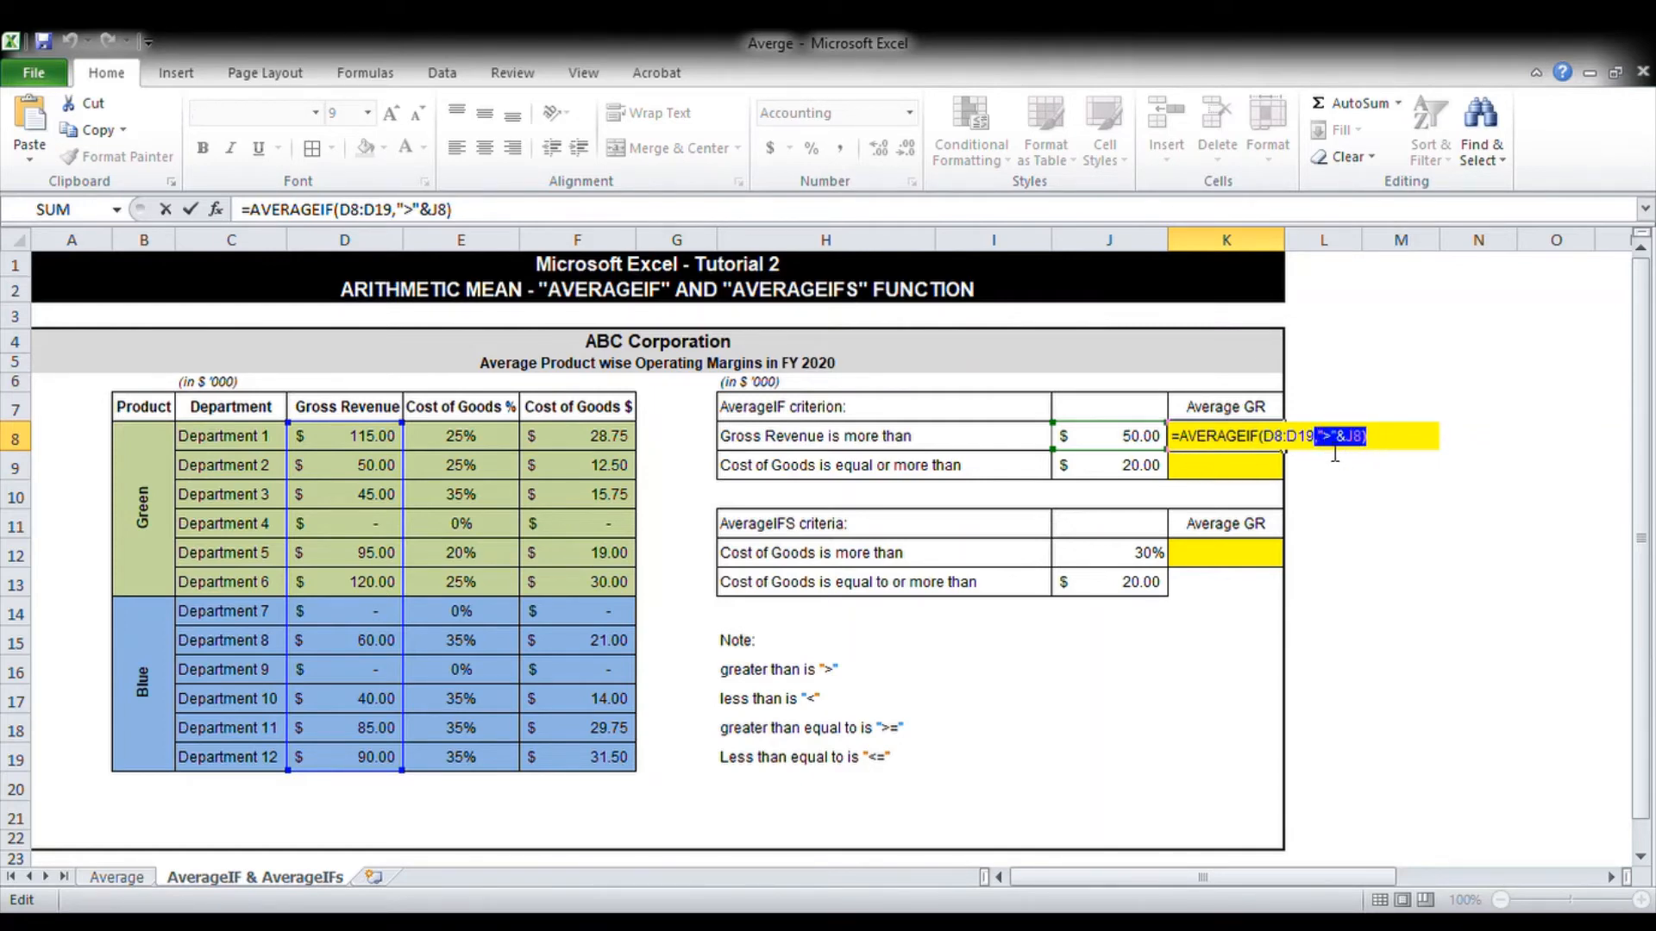
left_click(1341, 443)
double_click(1327, 440)
left_click(1350, 452)
left_click_drag(1339, 448, 1393, 451)
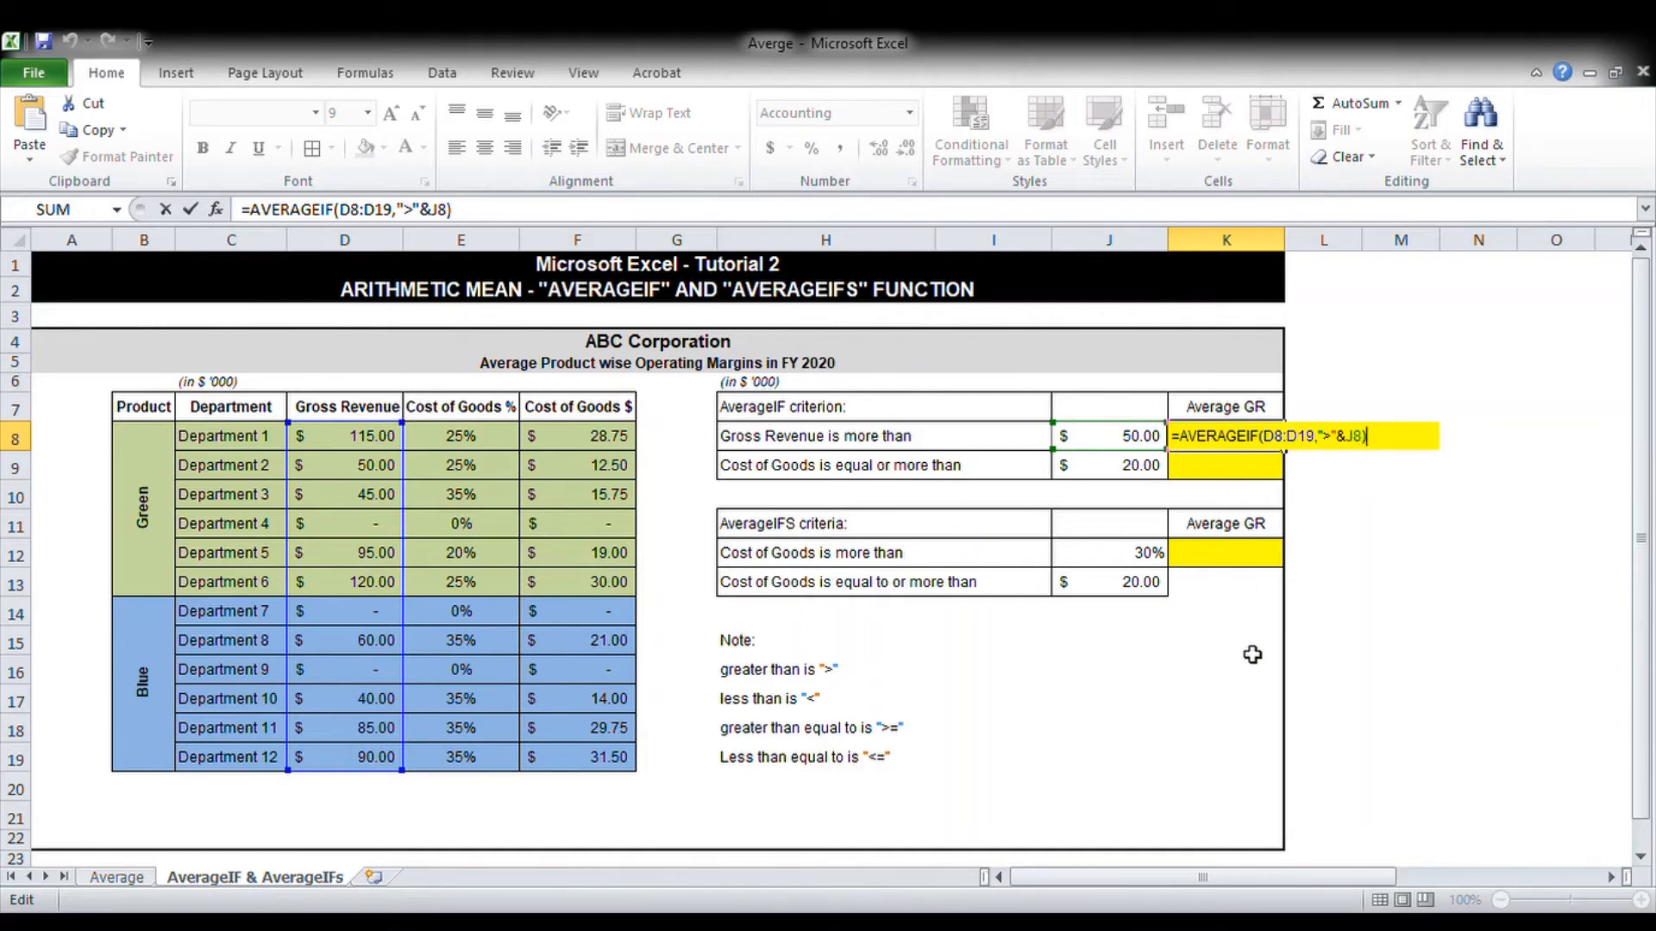
key("Return")
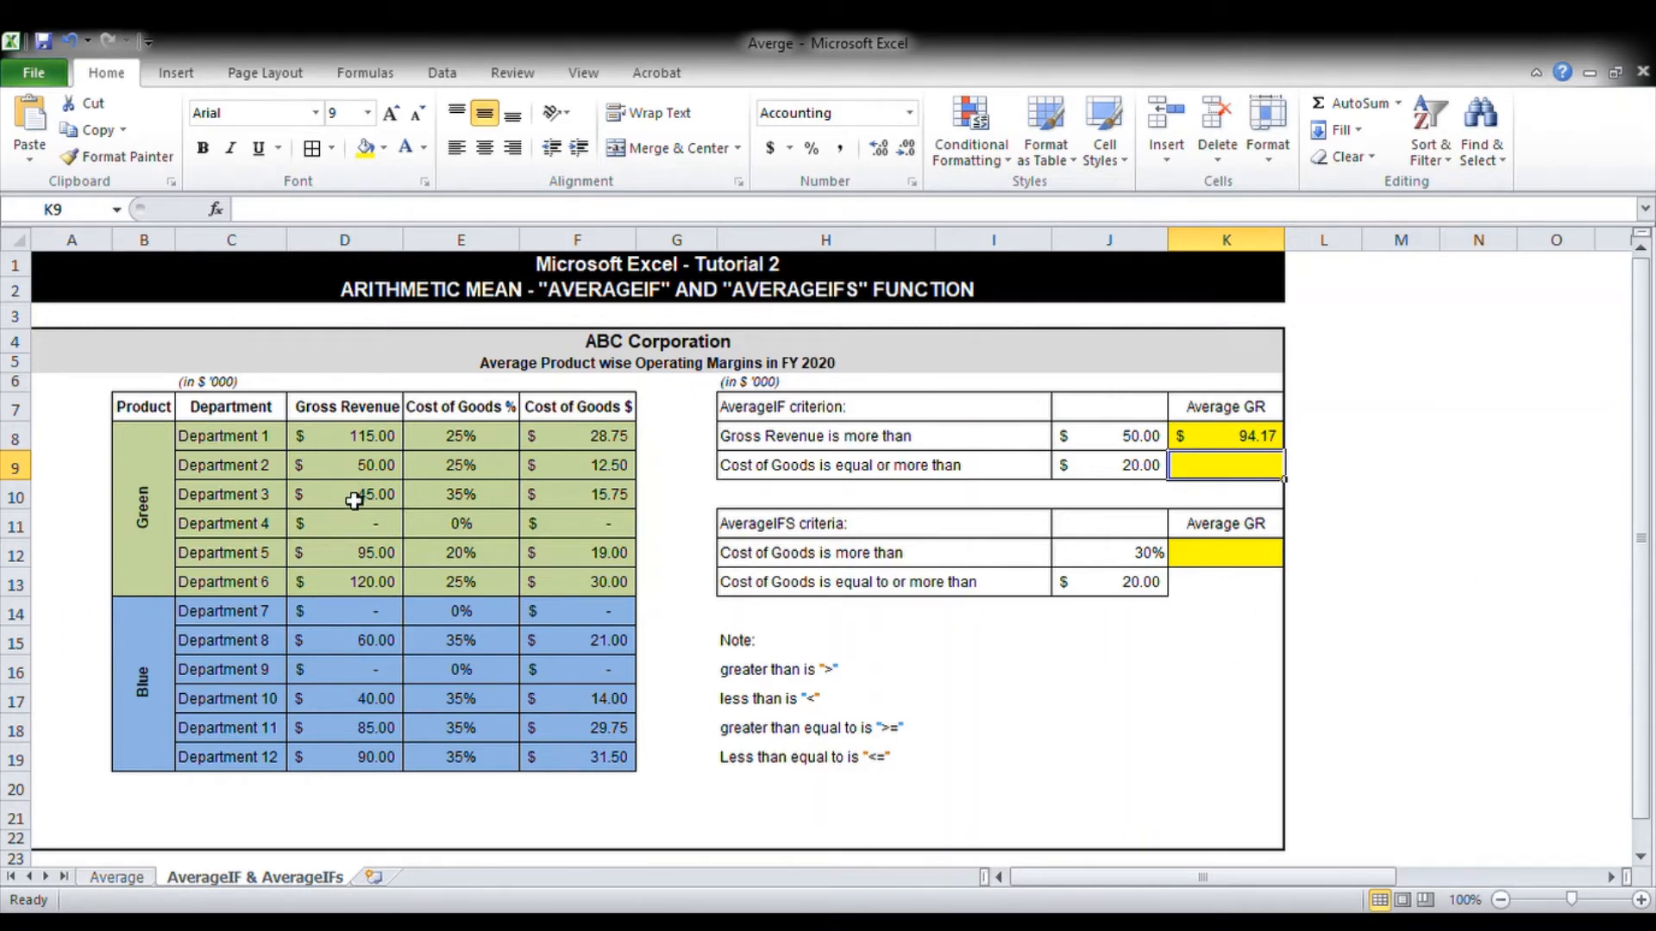
Select the Green departments' gross revenues above 50 (D8, D12 and D13) to check which values the K8 average includes
left_click(365, 440)
left_click(366, 583, "ctrl")
left_click(368, 557, "ctrl")
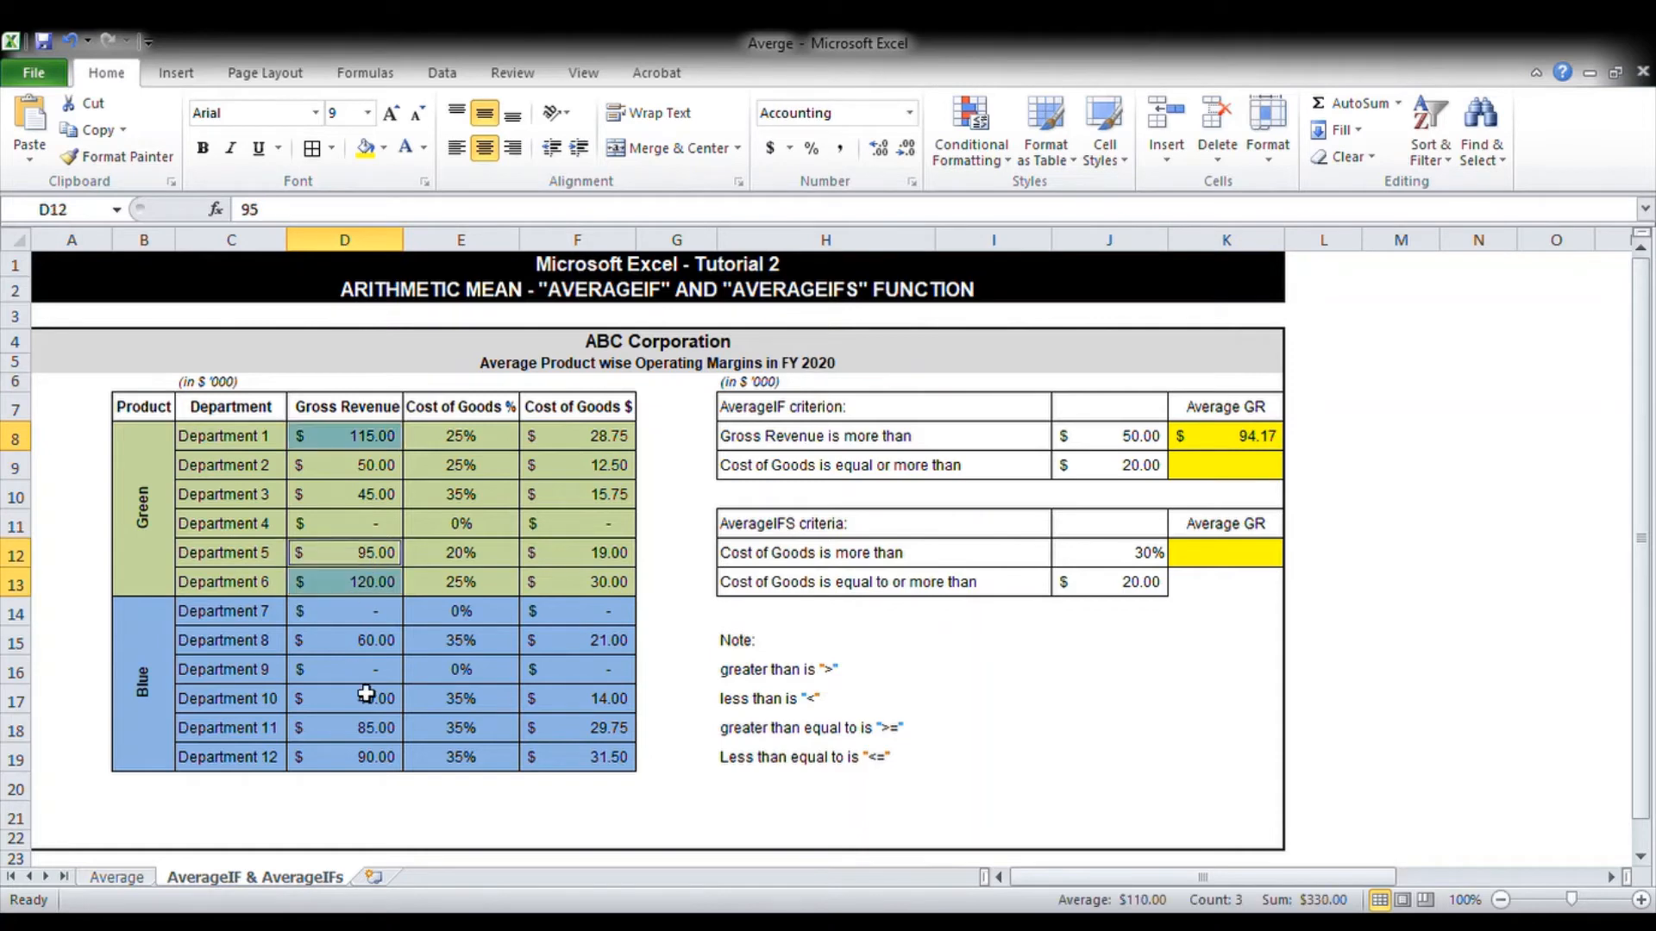
Start an AVERAGEIF formula in K9 with the Cost of Goods $ range F8:F19 and the criterion ">="&J9
left_click(1208, 470)
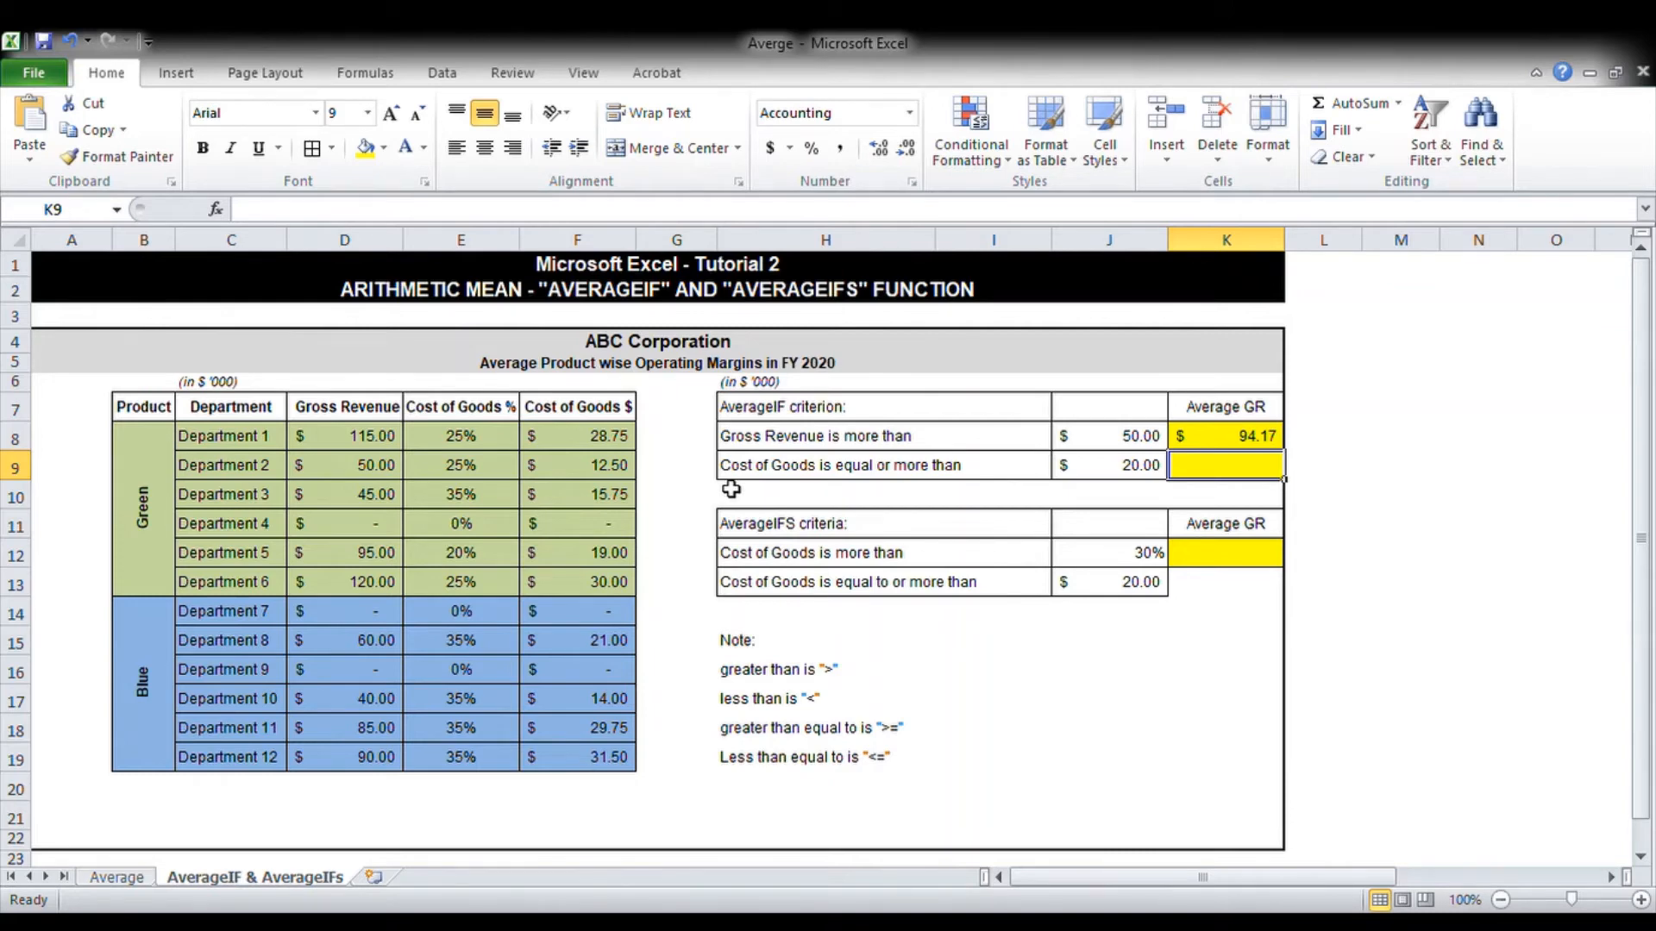
type("=")
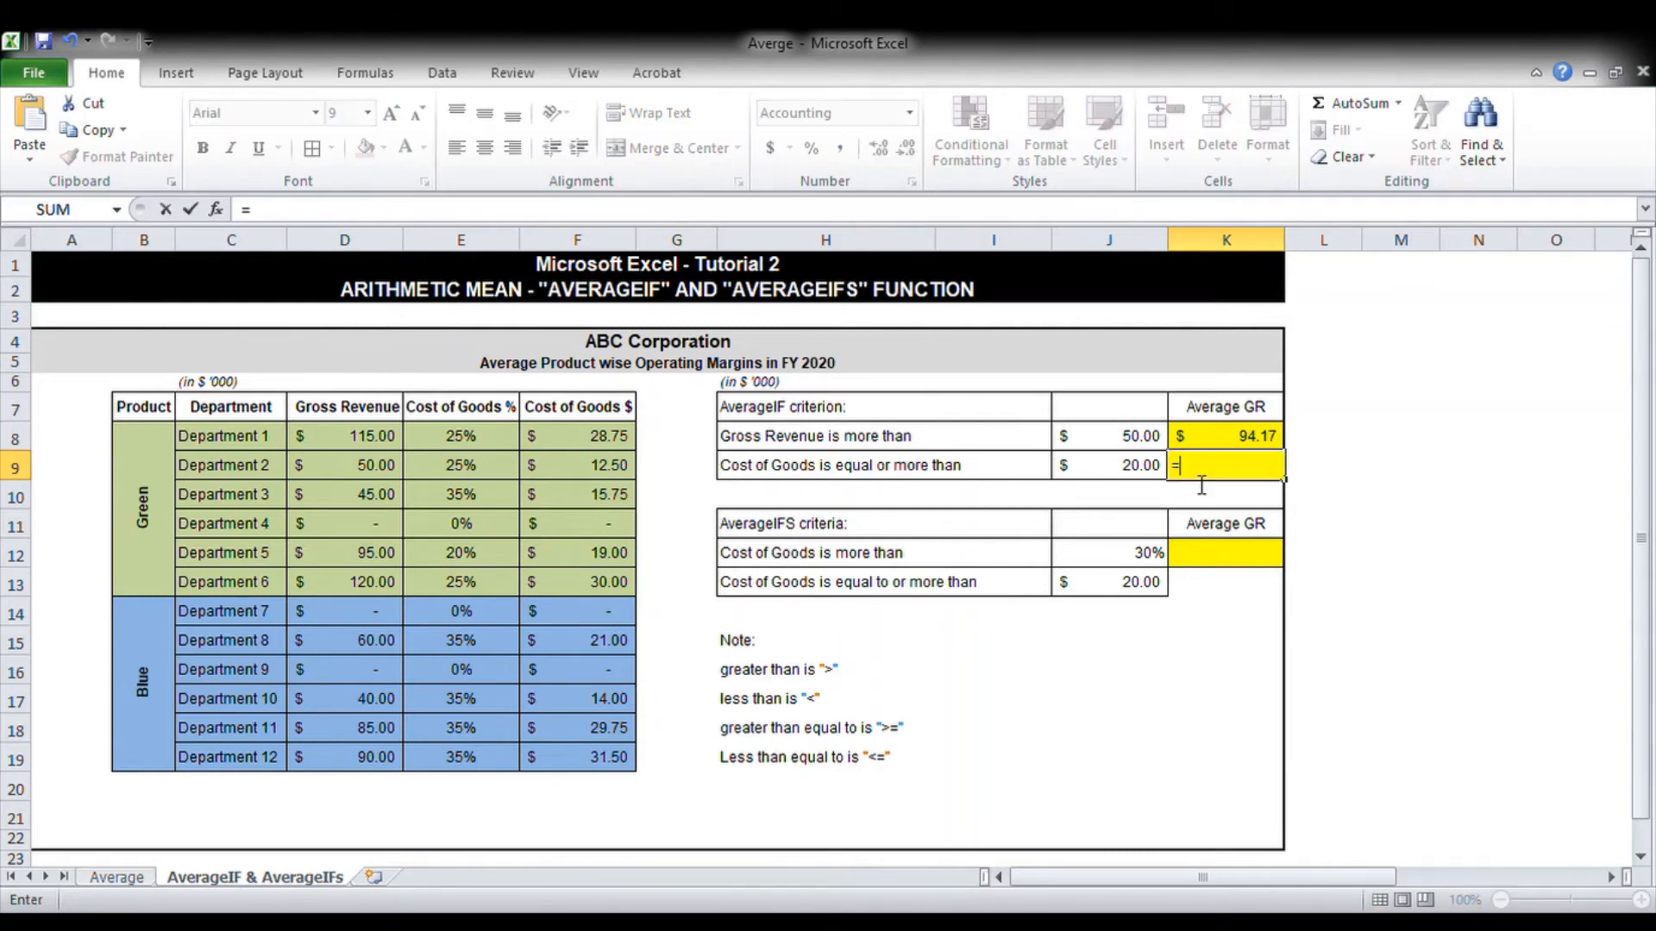
type("average")
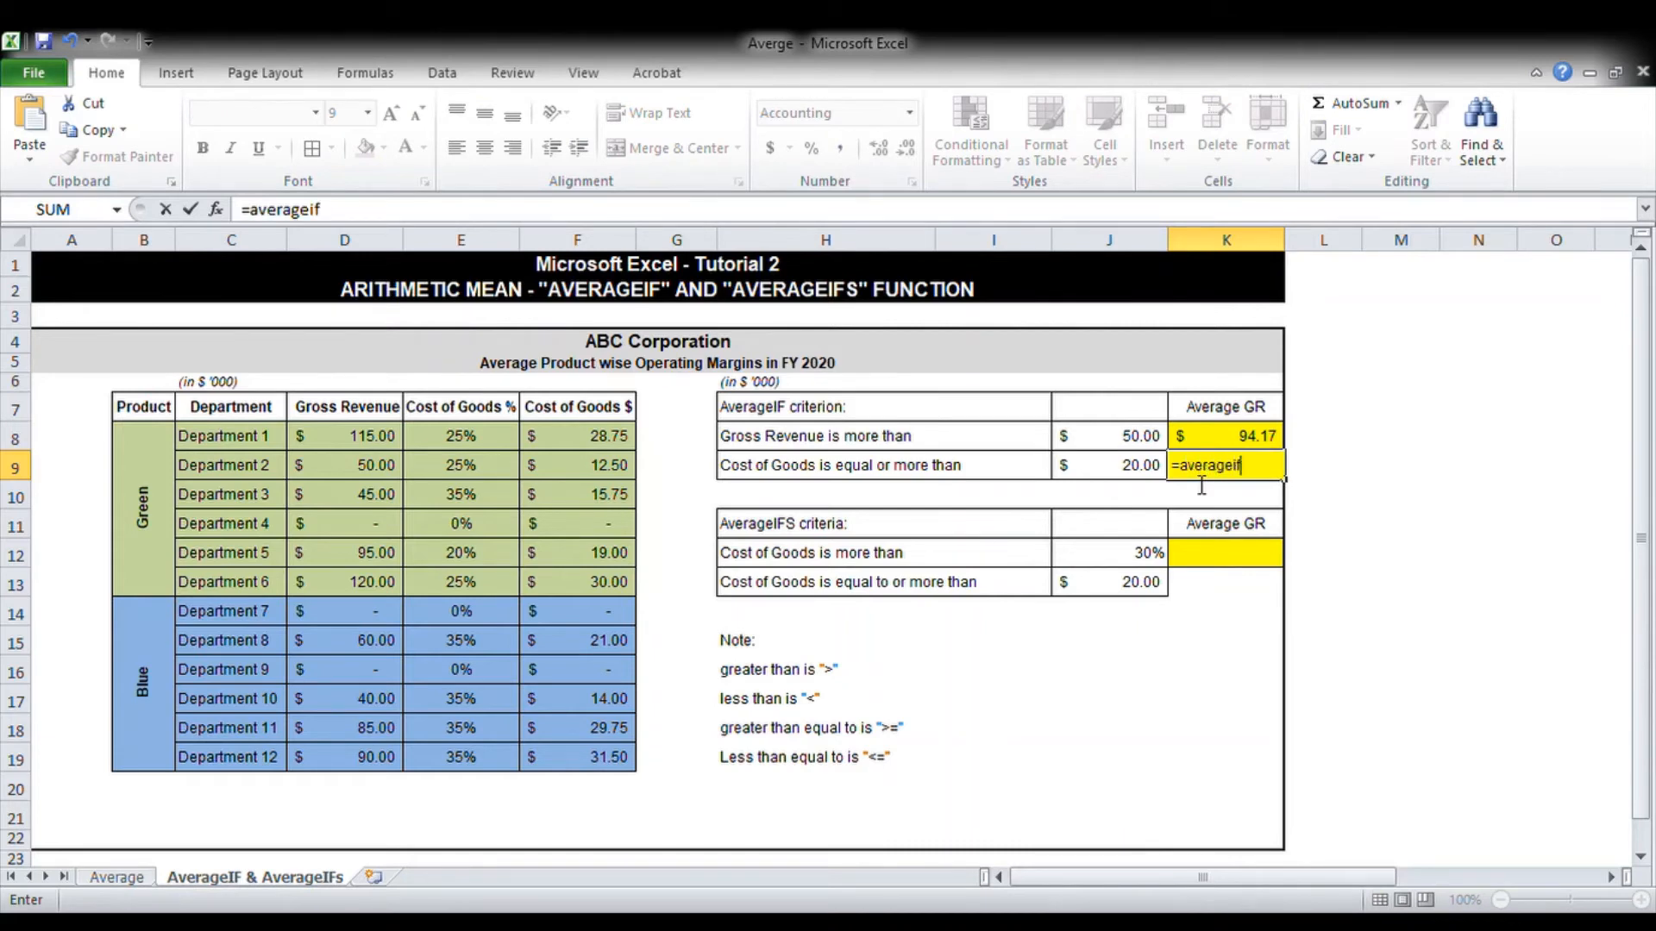
type("if")
key("Tab")
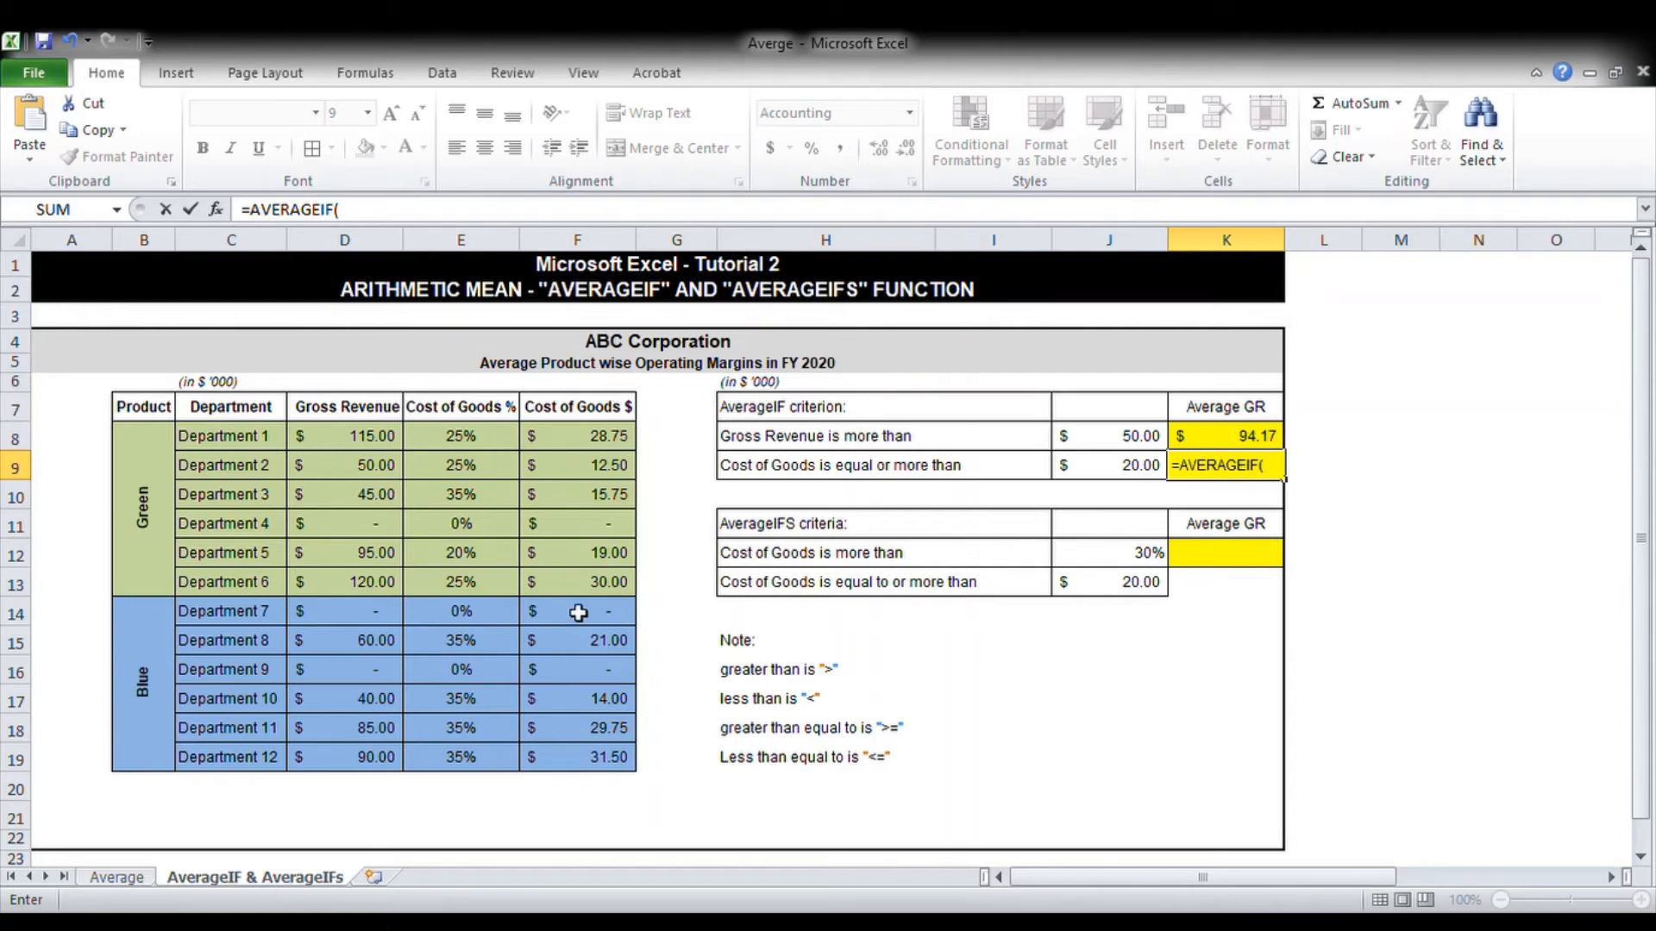
left_click_drag(587, 442, 589, 763)
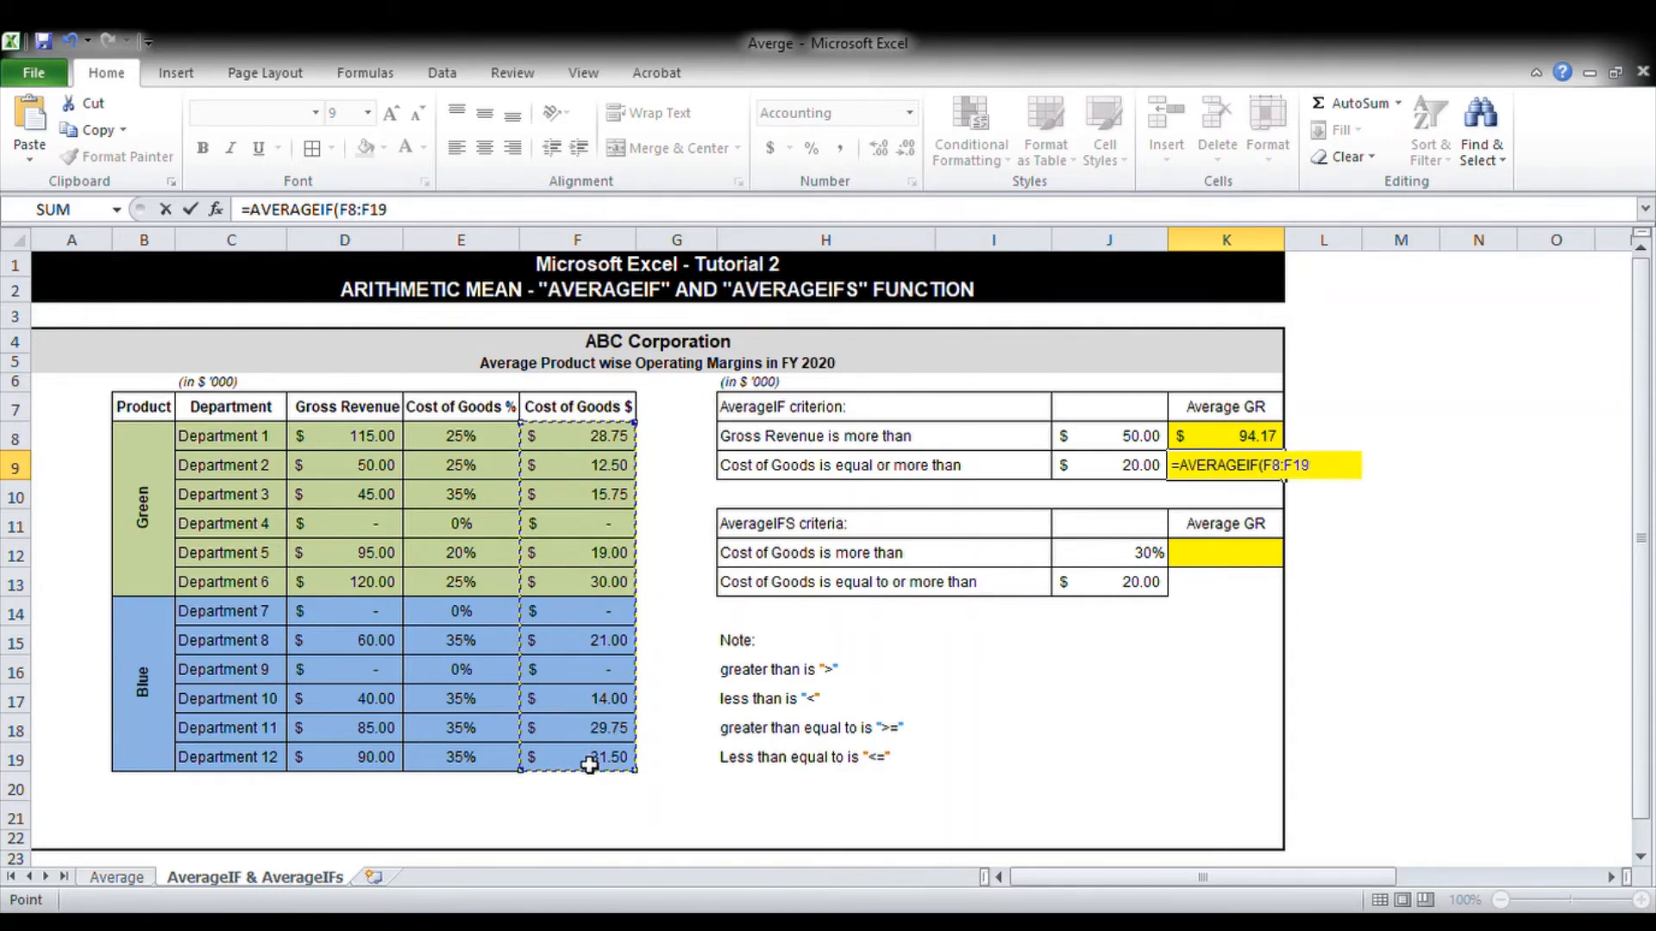
type(",")
type("\">=\"")
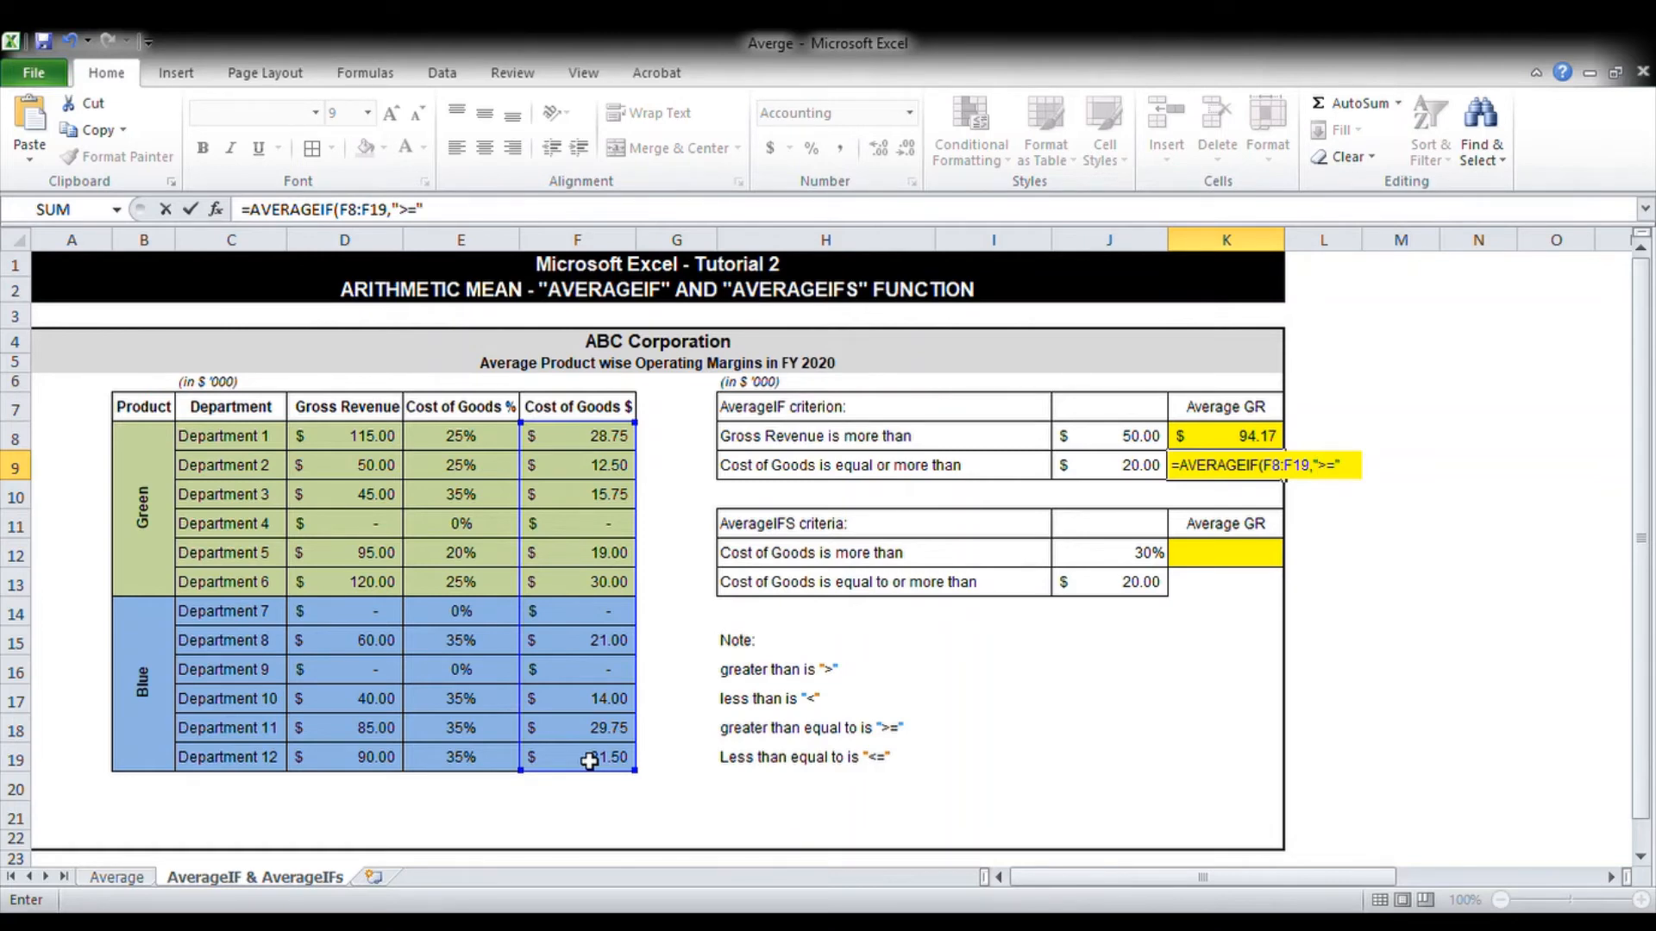
type("&")
left_click(1108, 469)
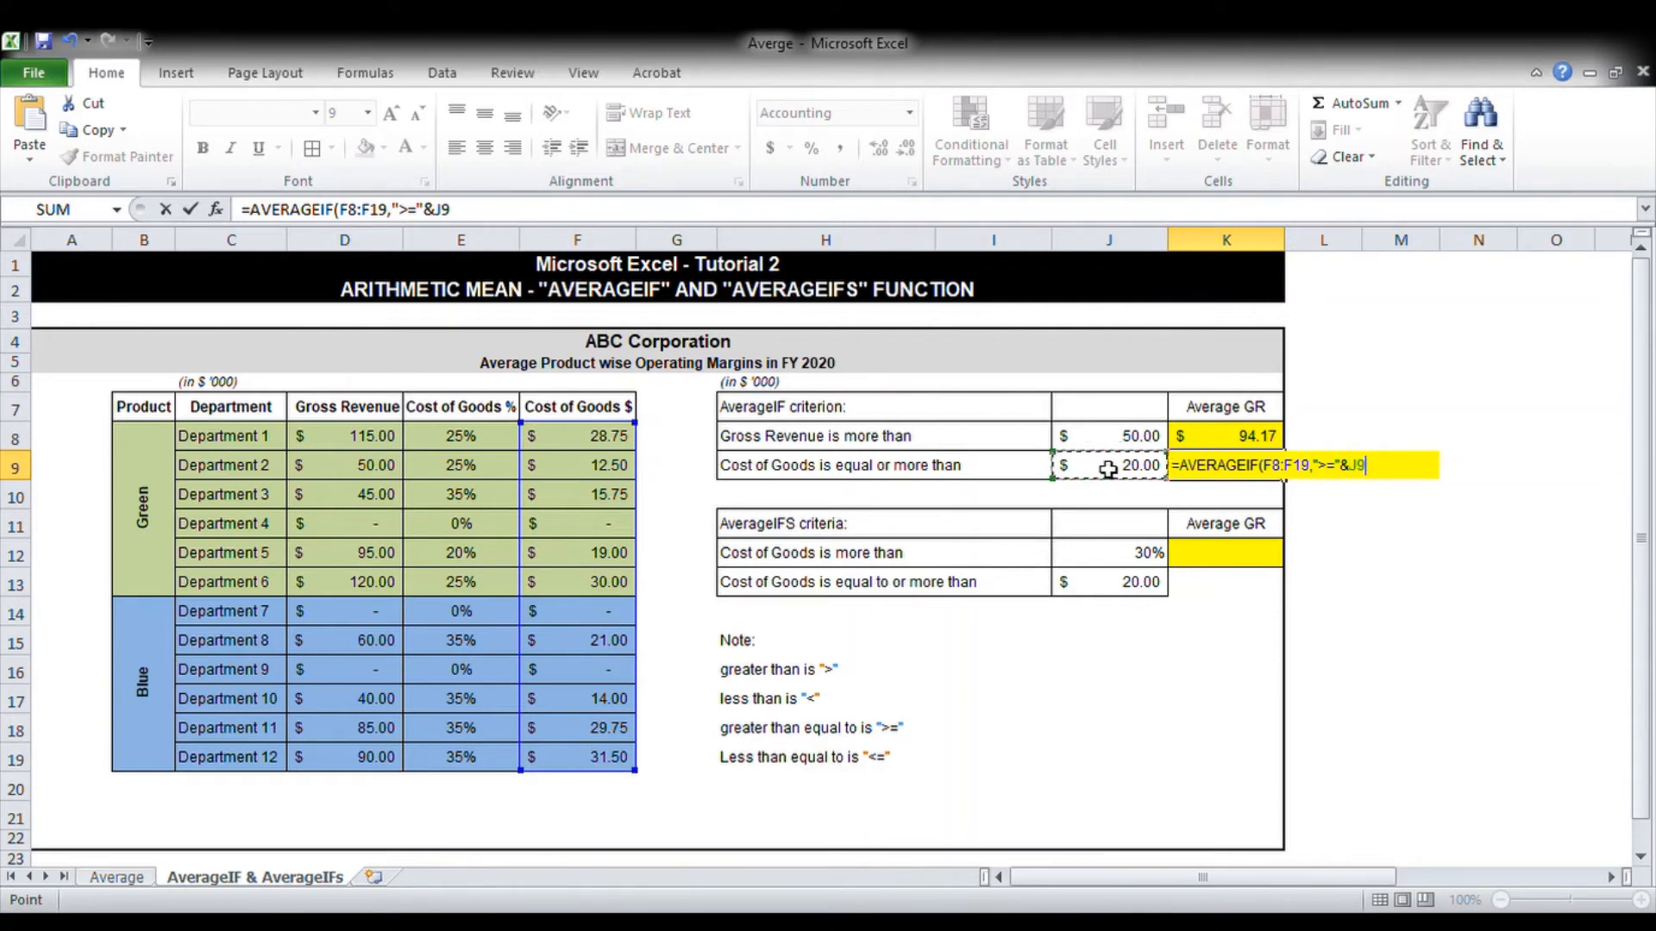
Complete the K9 formula with gross revenue D8:D19 as the average range: =AVERAGEIF(F8:F19,">="&J9,D8:D19)
type(",")
left_click_drag(370, 437, 368, 769)
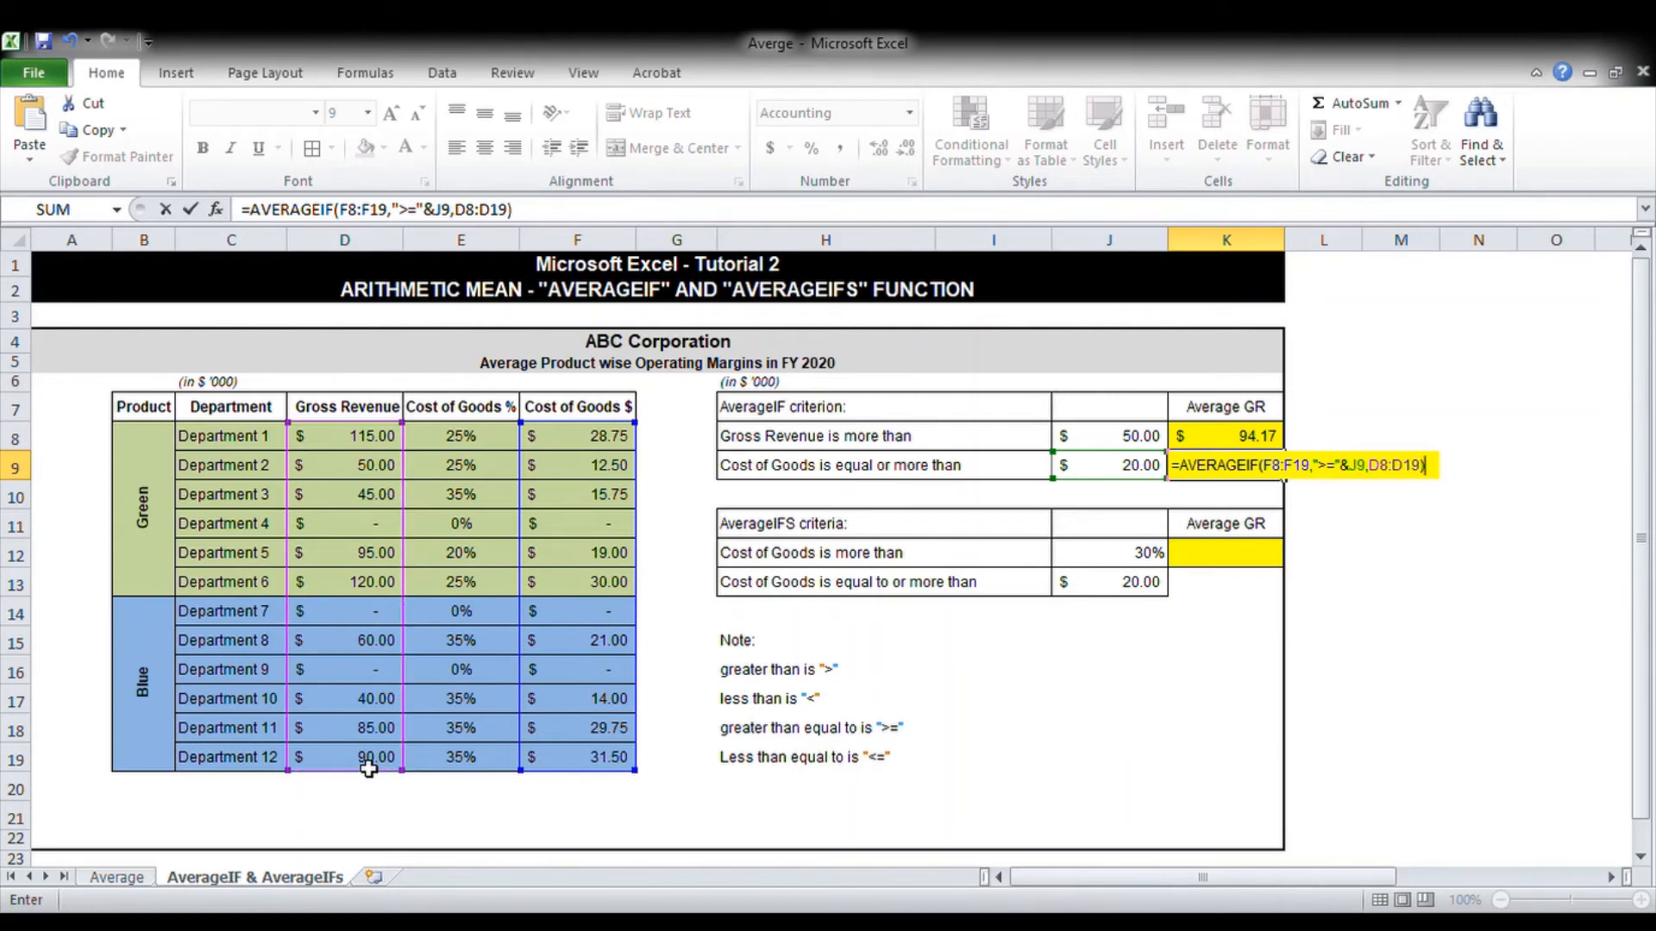
key("Return")
key("Up")
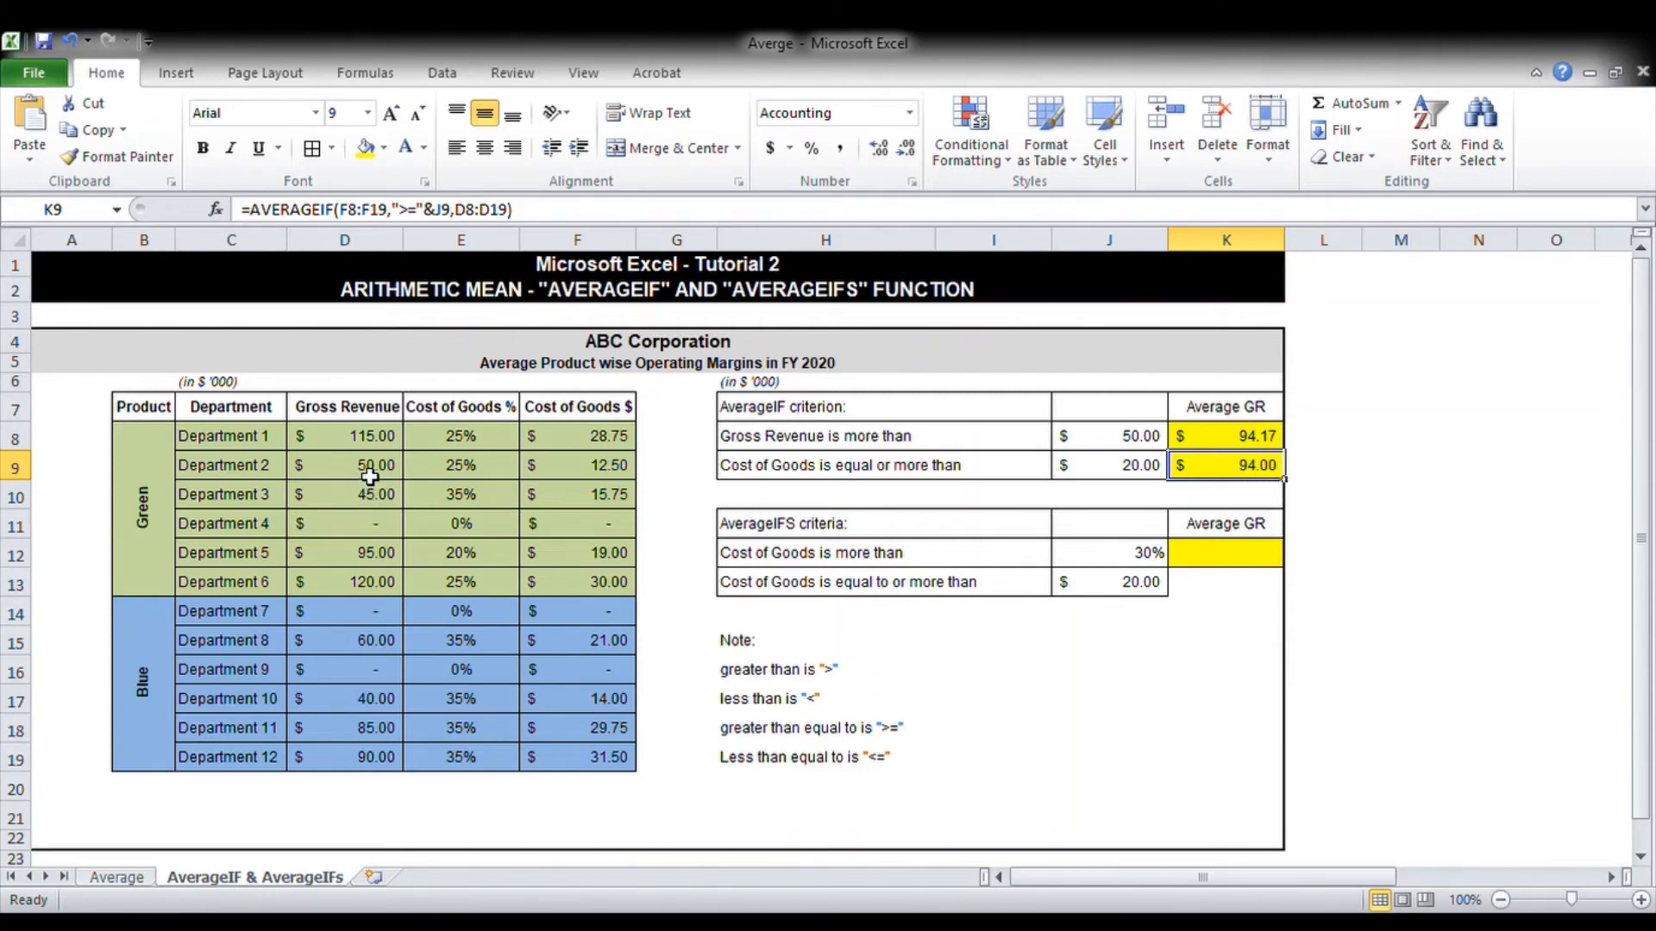
Verify the K9 average by selecting the gross revenues of Departments 1, 6, 8, 11 and 12 together
left_click(370, 431)
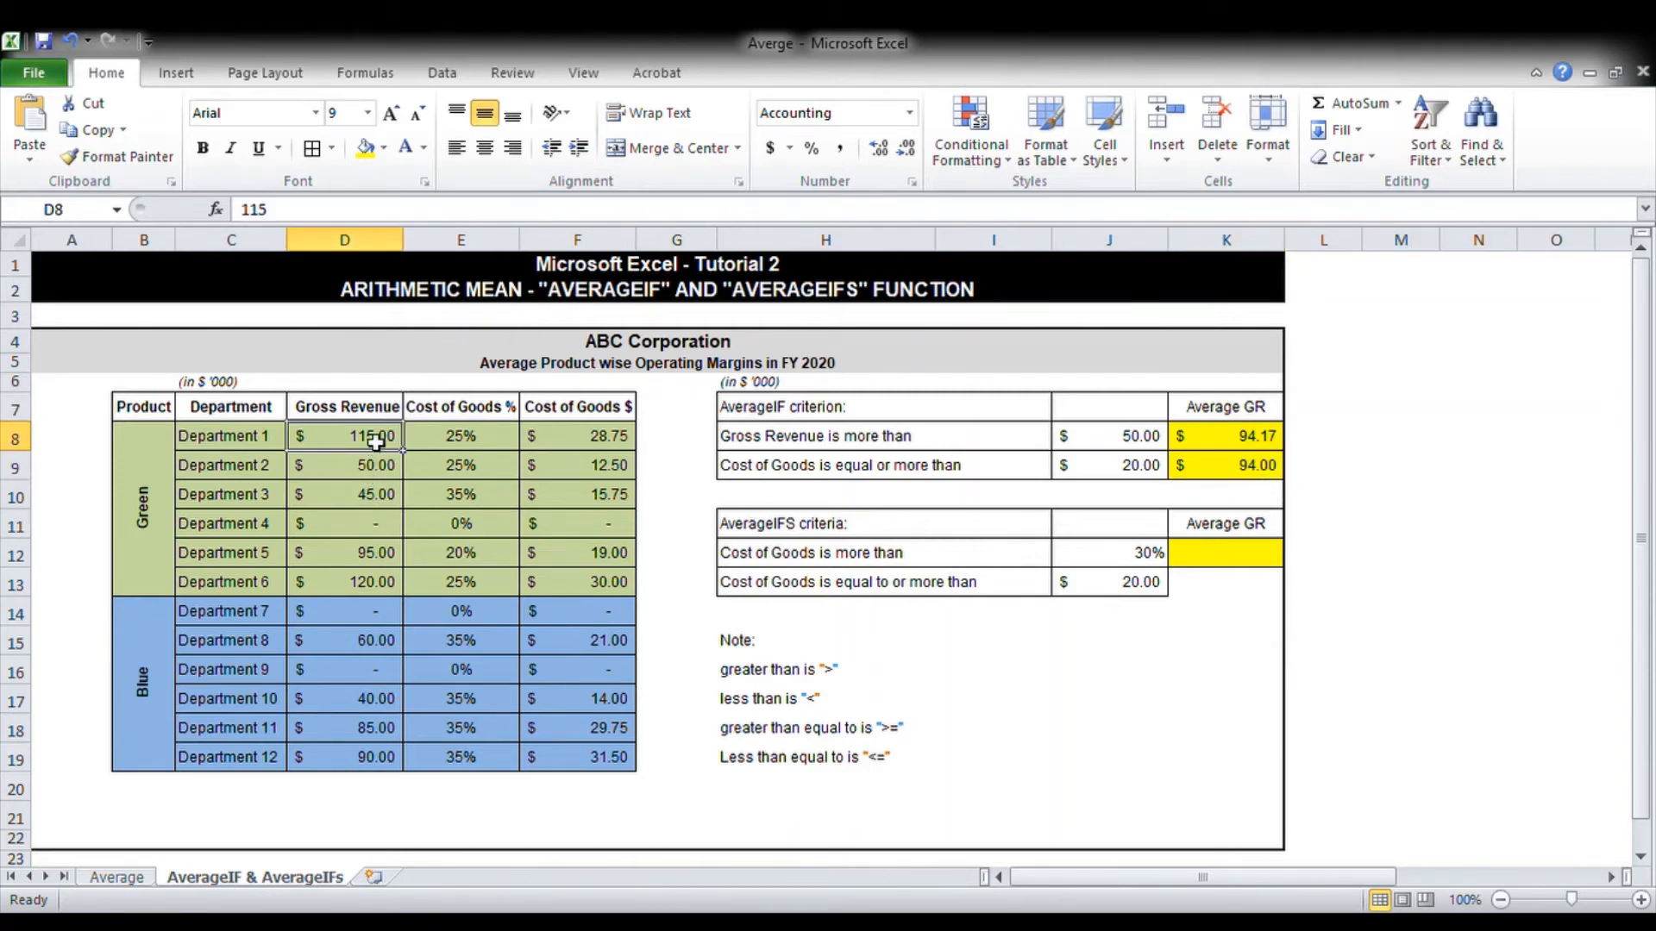
left_click(370, 589, "ctrl")
left_click(381, 640, "ctrl")
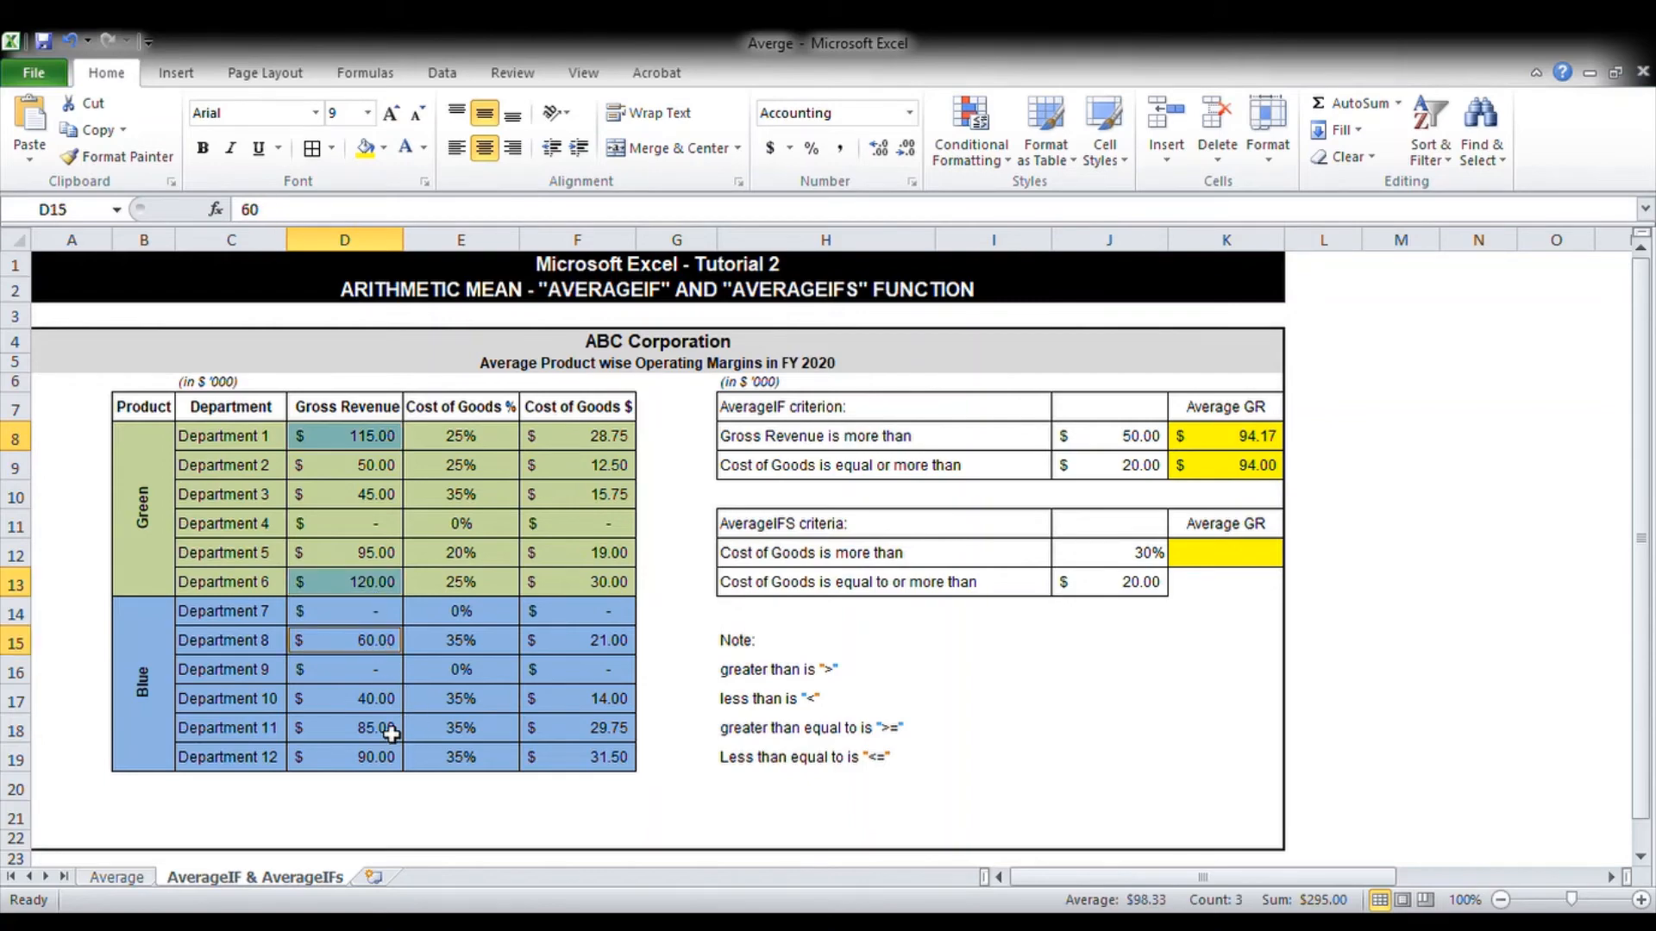
left_click_drag(391, 733, 394, 762)
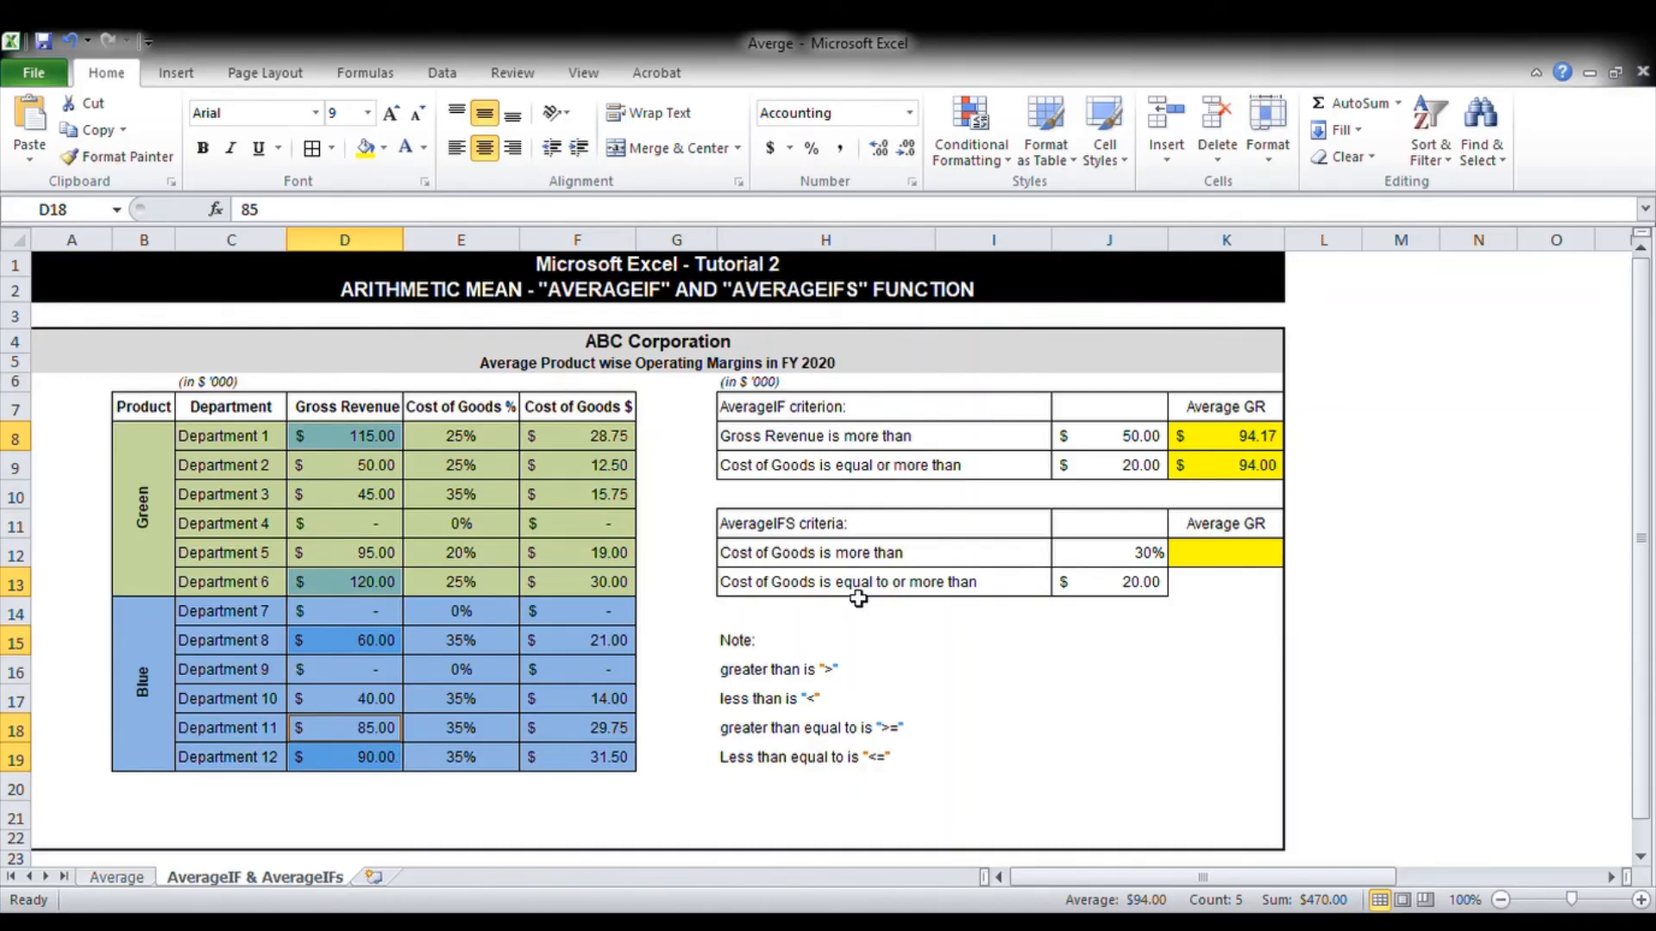
Start an AVERAGEIFS formula in K12 with the gross revenue range D8:D19 as the average range
left_click(1045, 556)
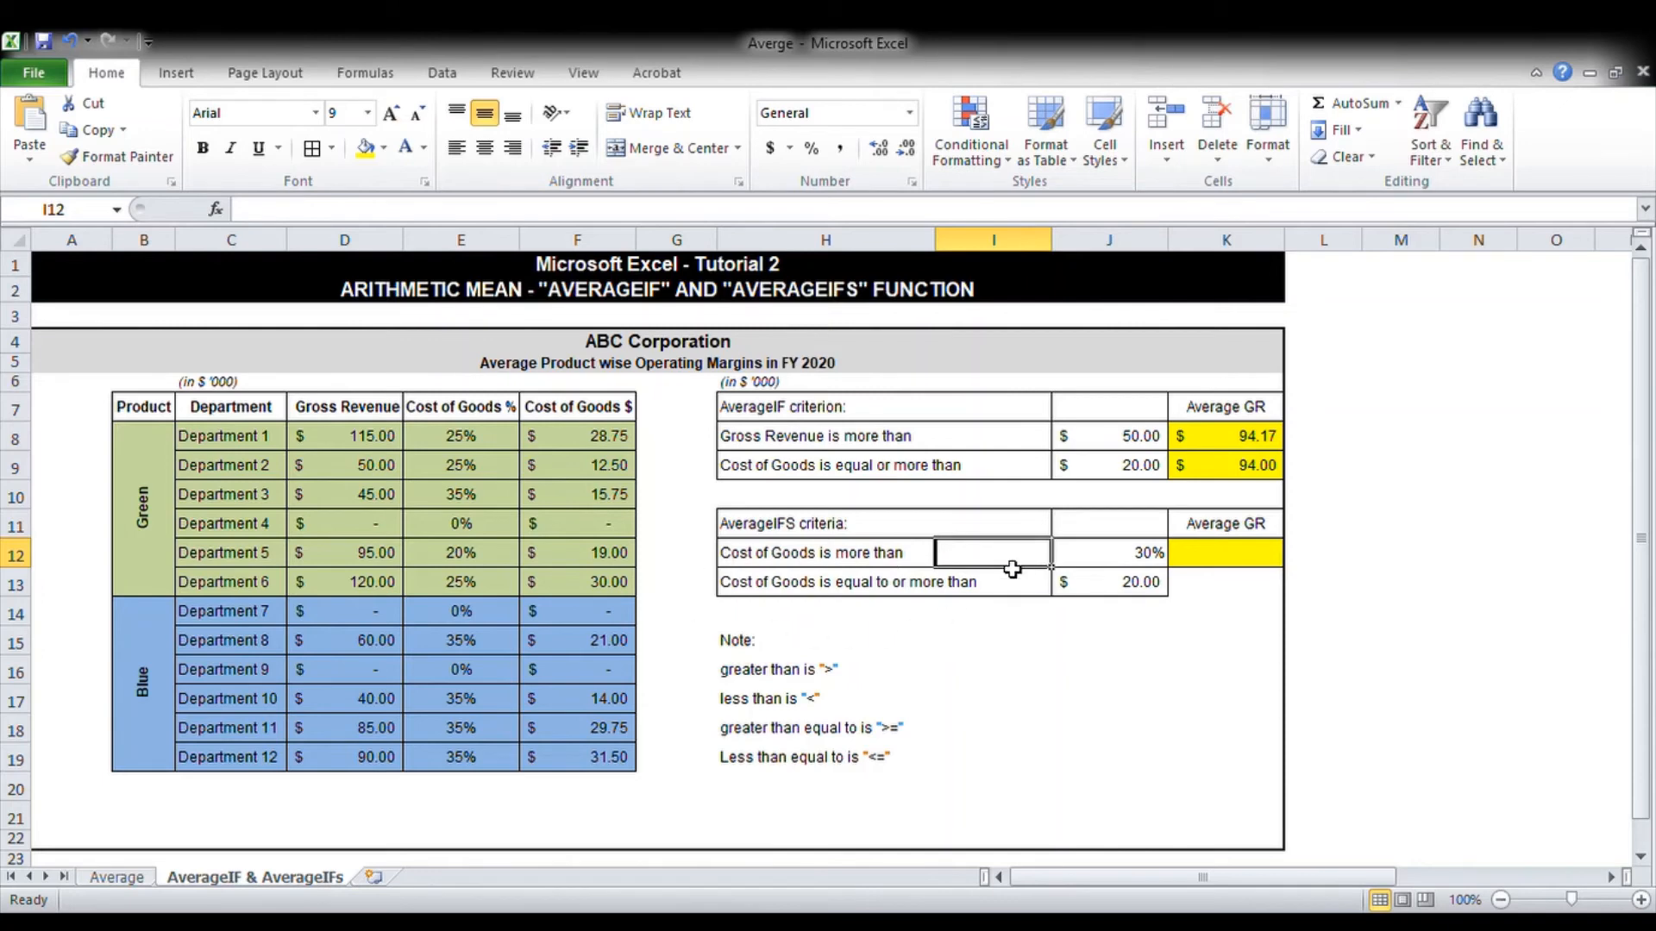
left_click(1240, 562)
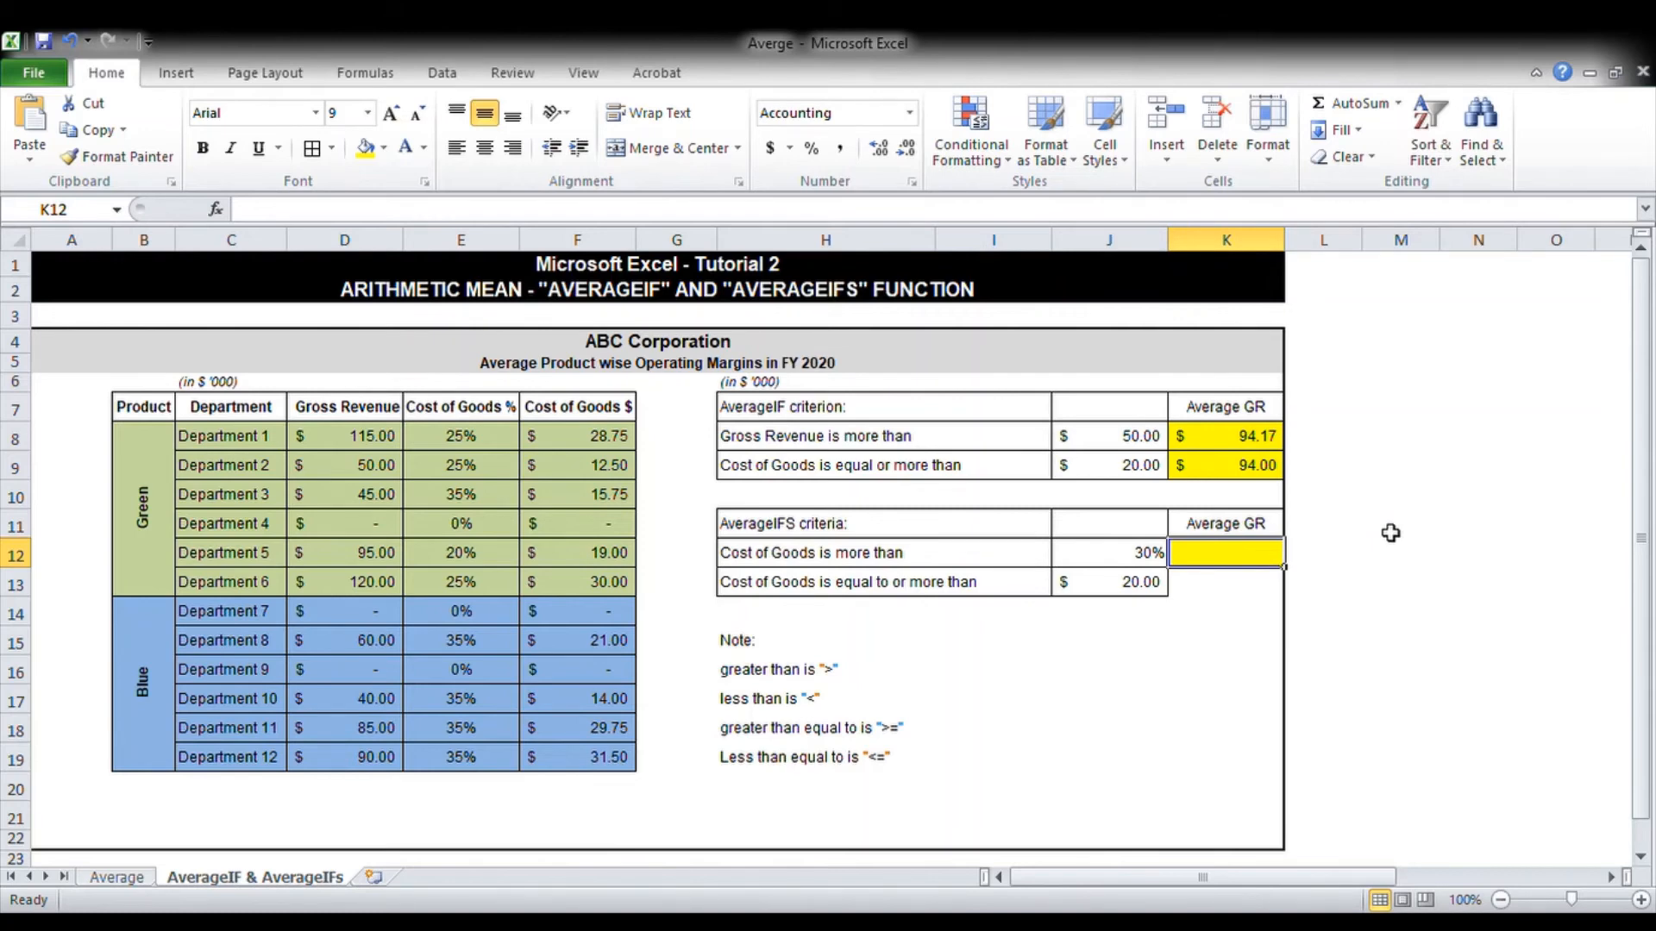
type("=")
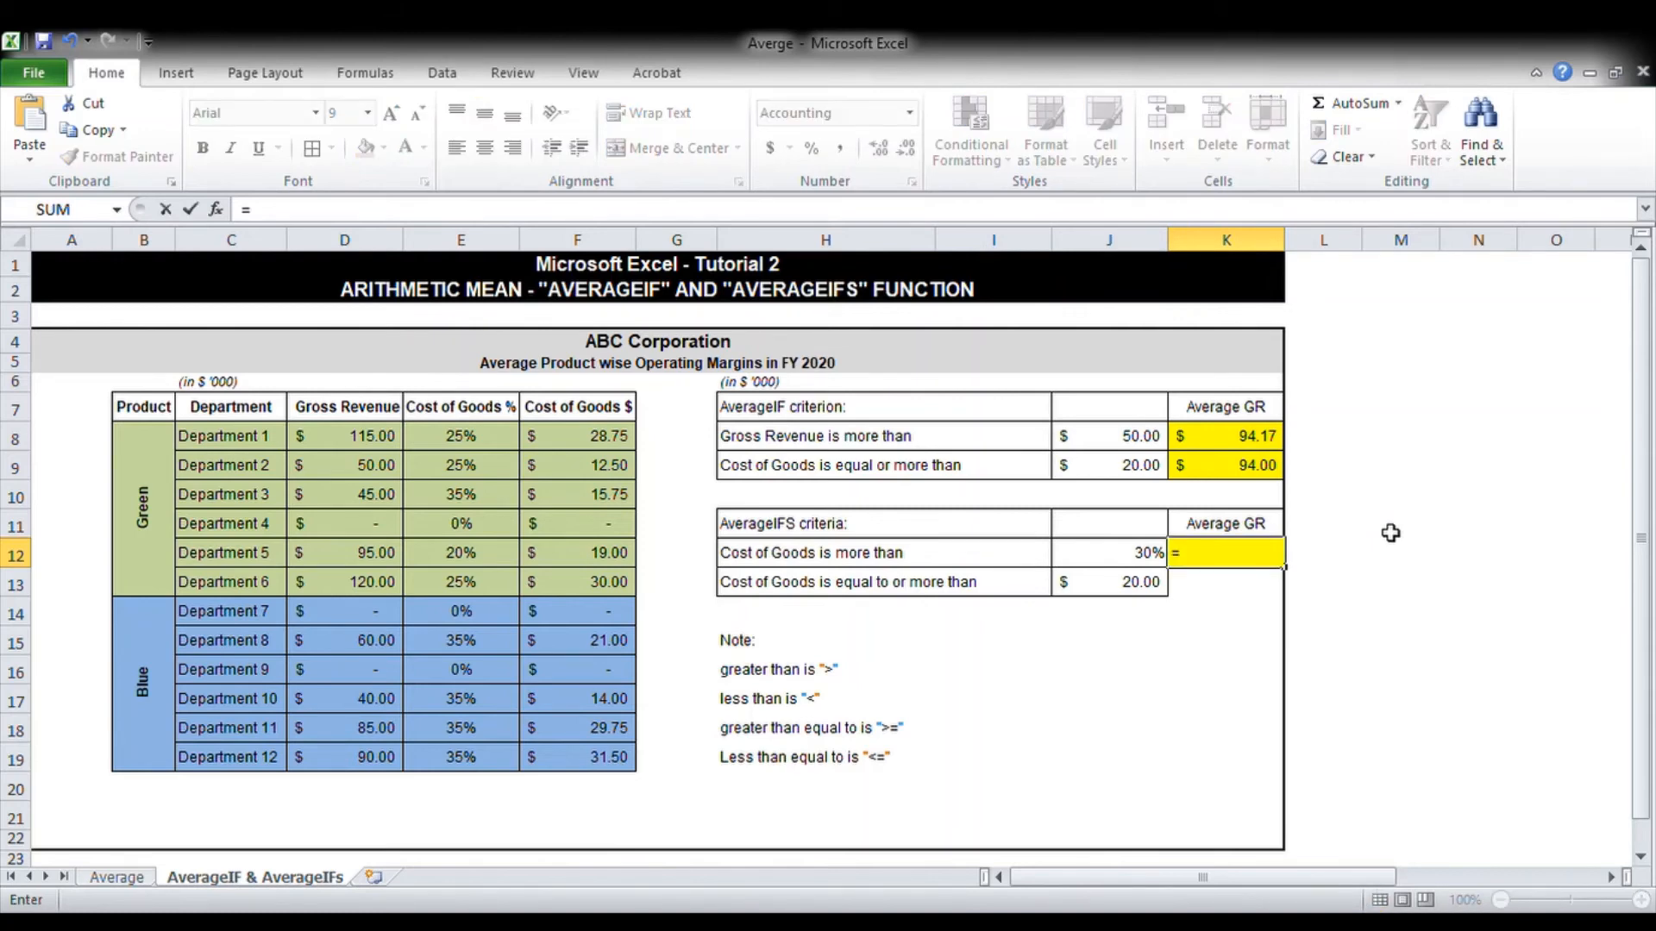
type("averageif")
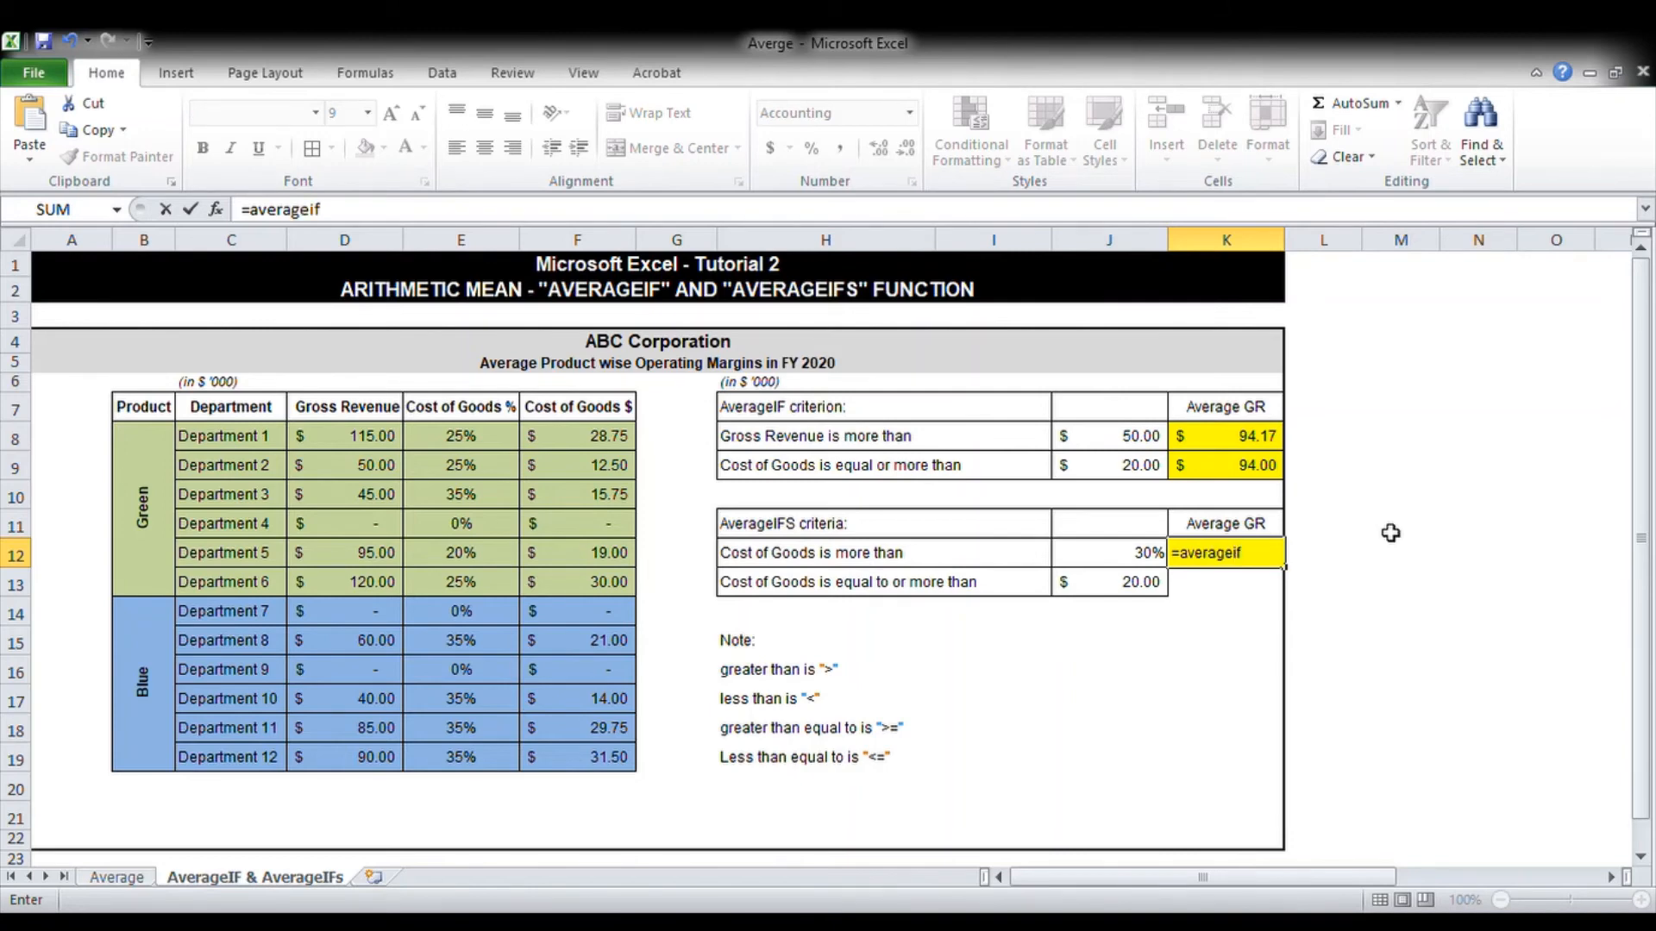
type("s")
key("Tab")
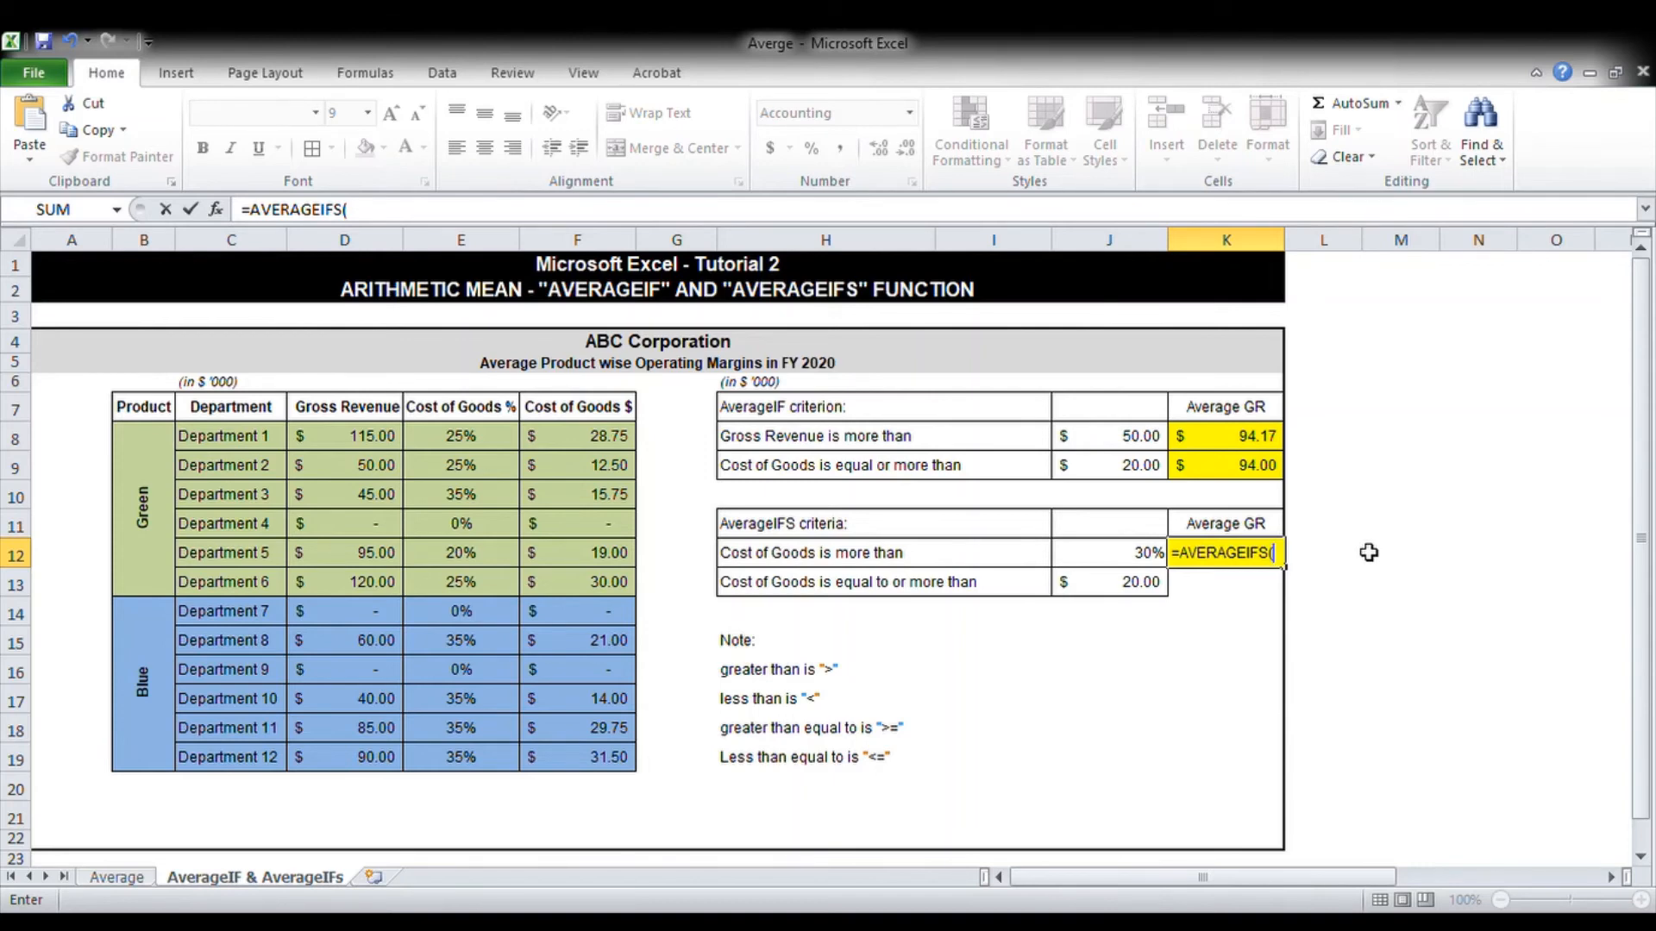
left_click(368, 438)
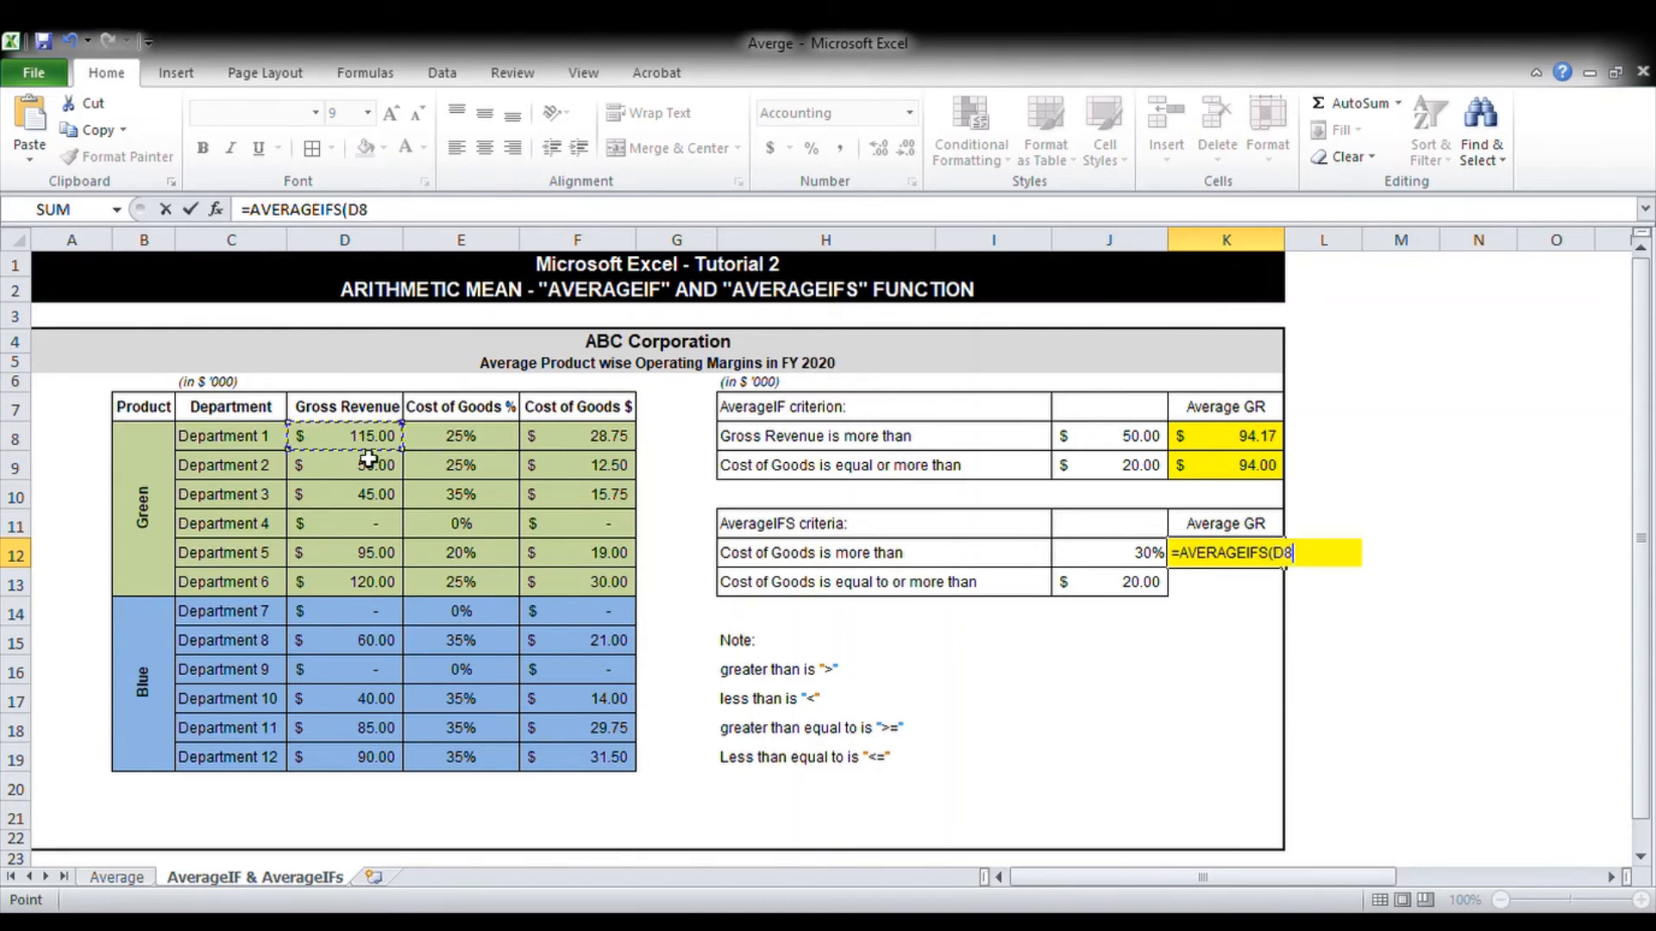
left_click_drag(367, 457, 358, 766)
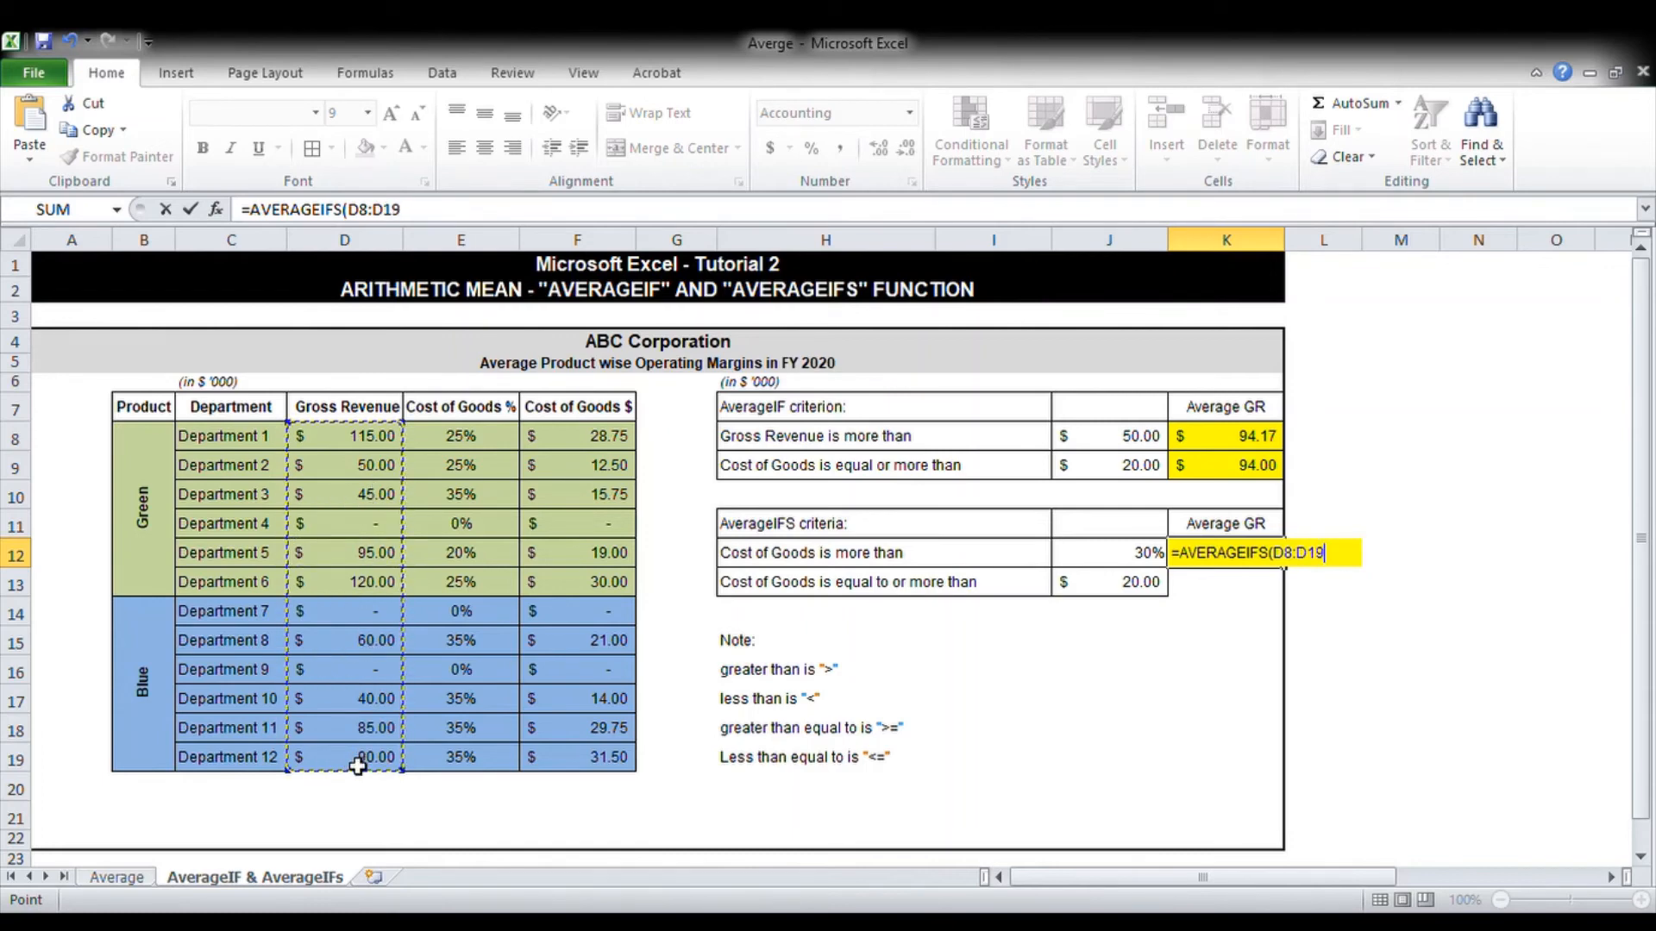
Add the first condition to the K12 formula: Cost of Goods % range E8:E19 with the criterion ">"&J12
type(",")
left_click_drag(494, 455, 474, 772)
type(",\">")
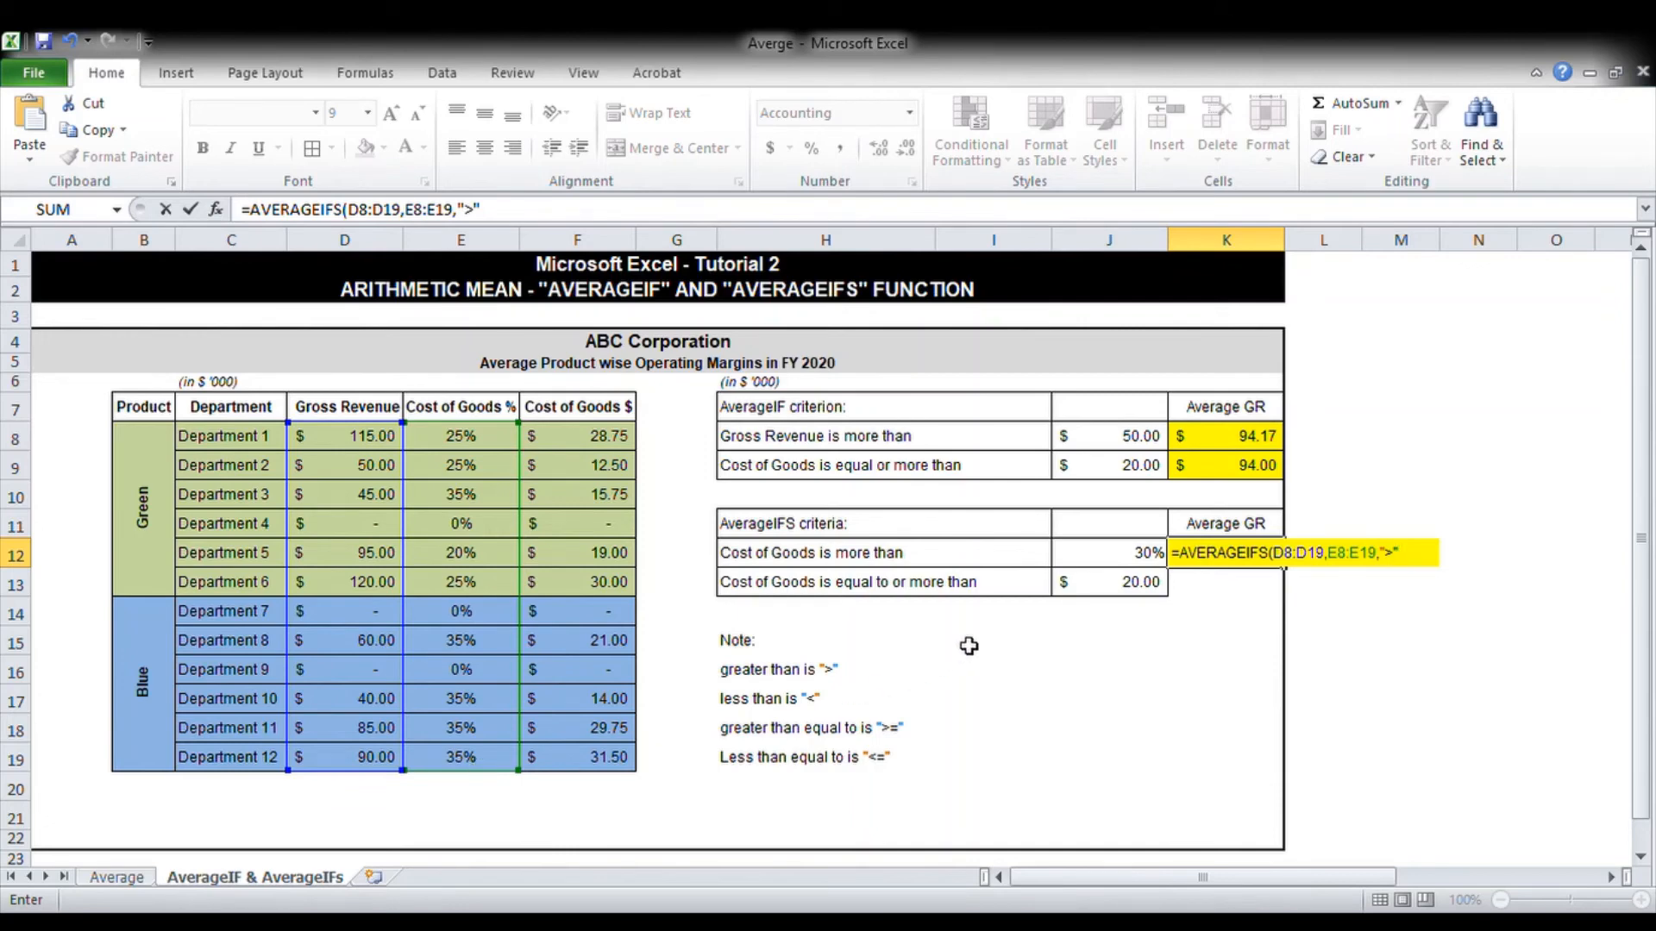
type("\"&")
left_click(1104, 562)
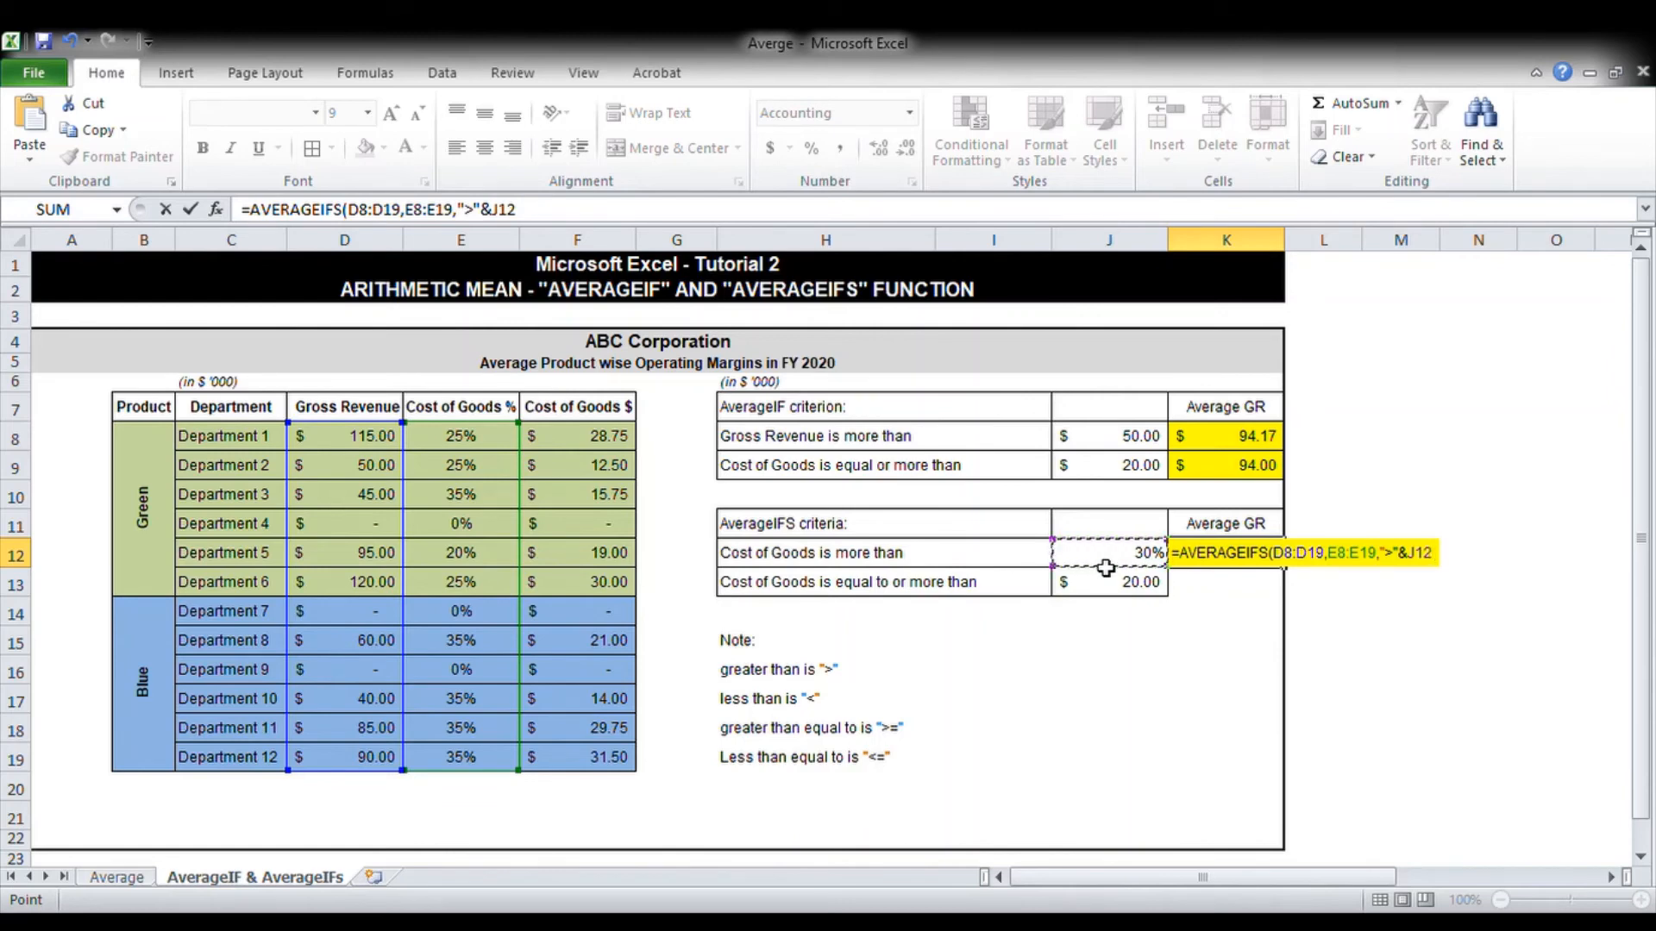
Complete the K12 formula with the second condition: Cost of Goods $ range F8:F19 and the criterion ">="&J13
type(",")
left_click_drag(595, 436, 591, 772)
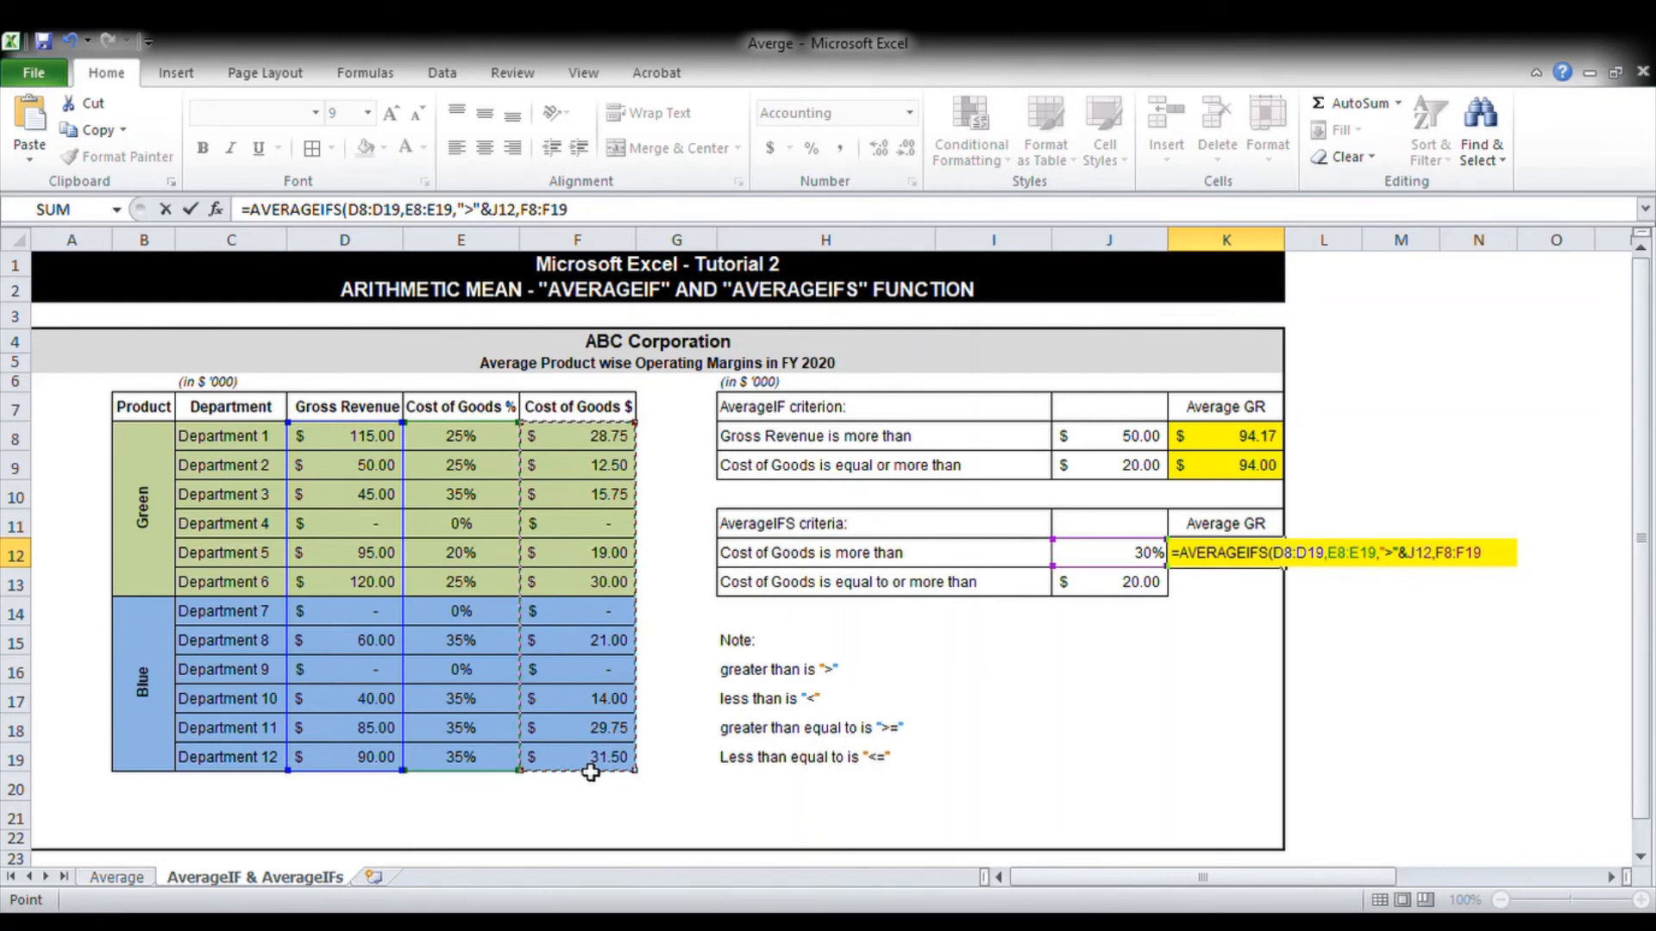
type(",\">=")
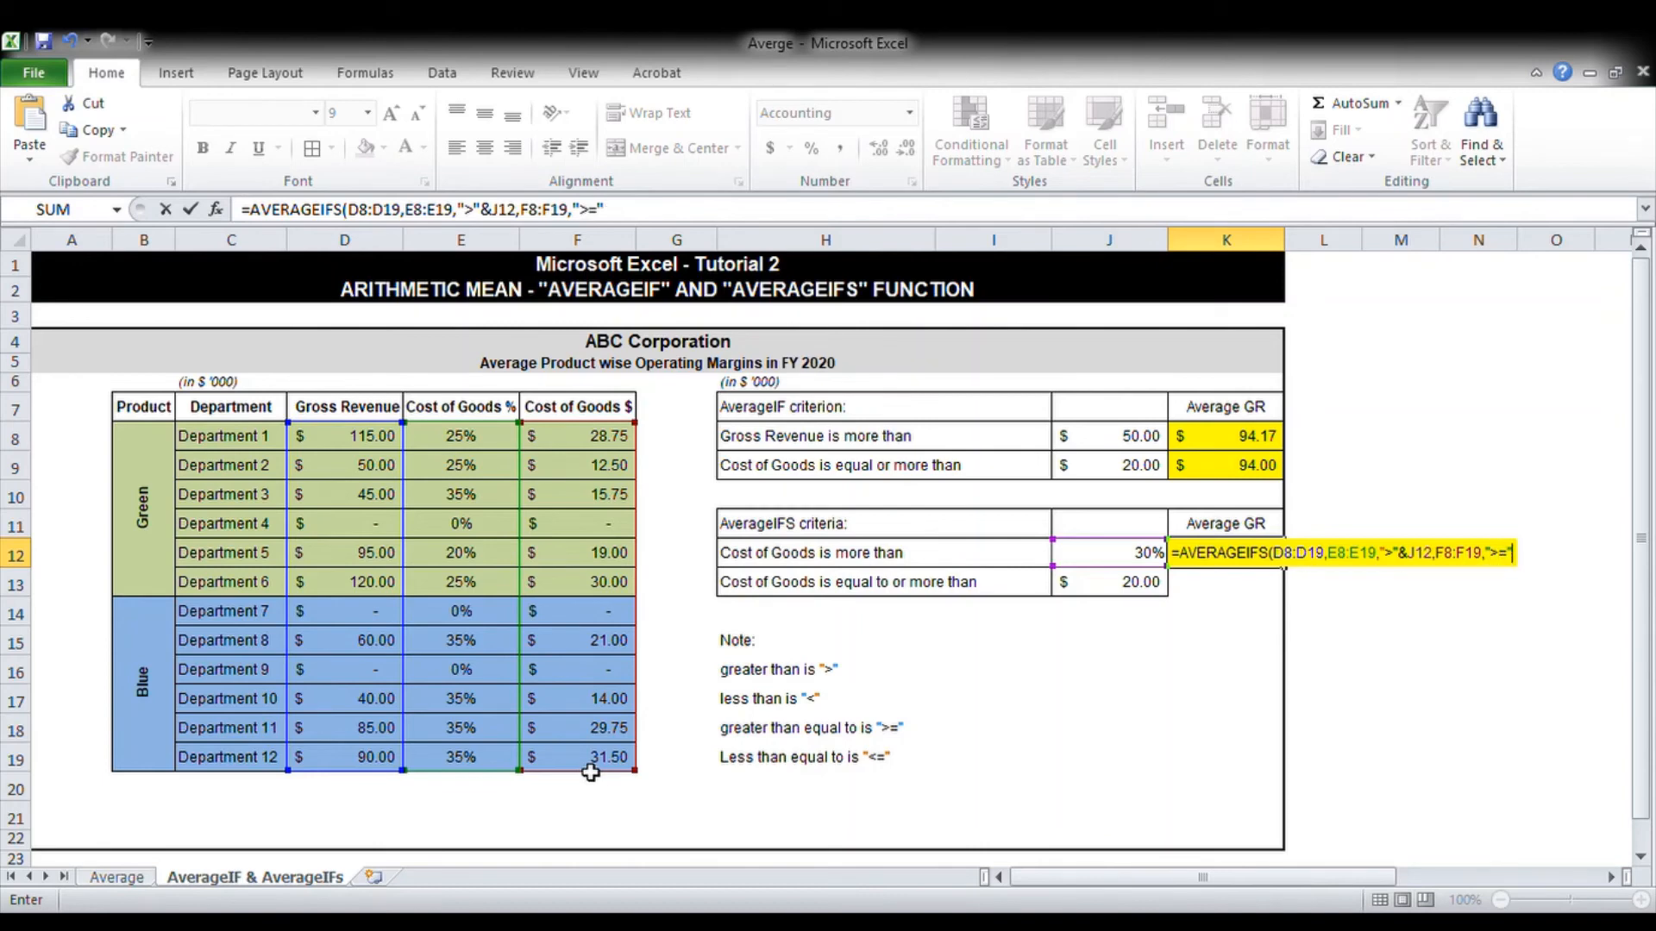
type("\"&")
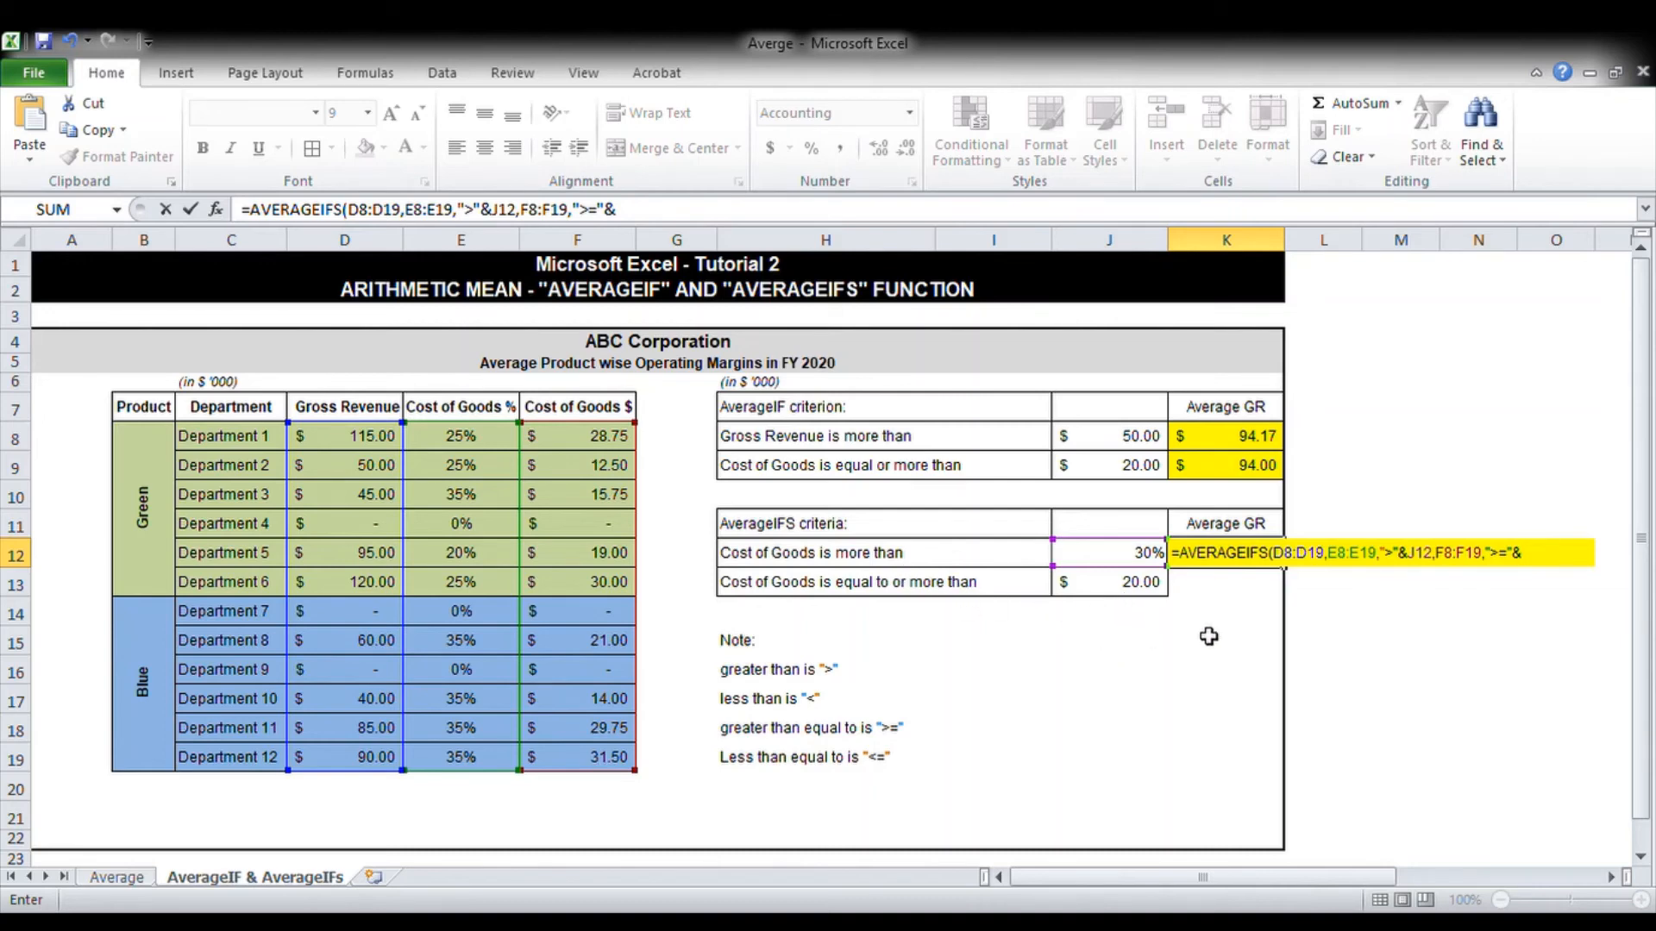
key("Left")
key("Down")
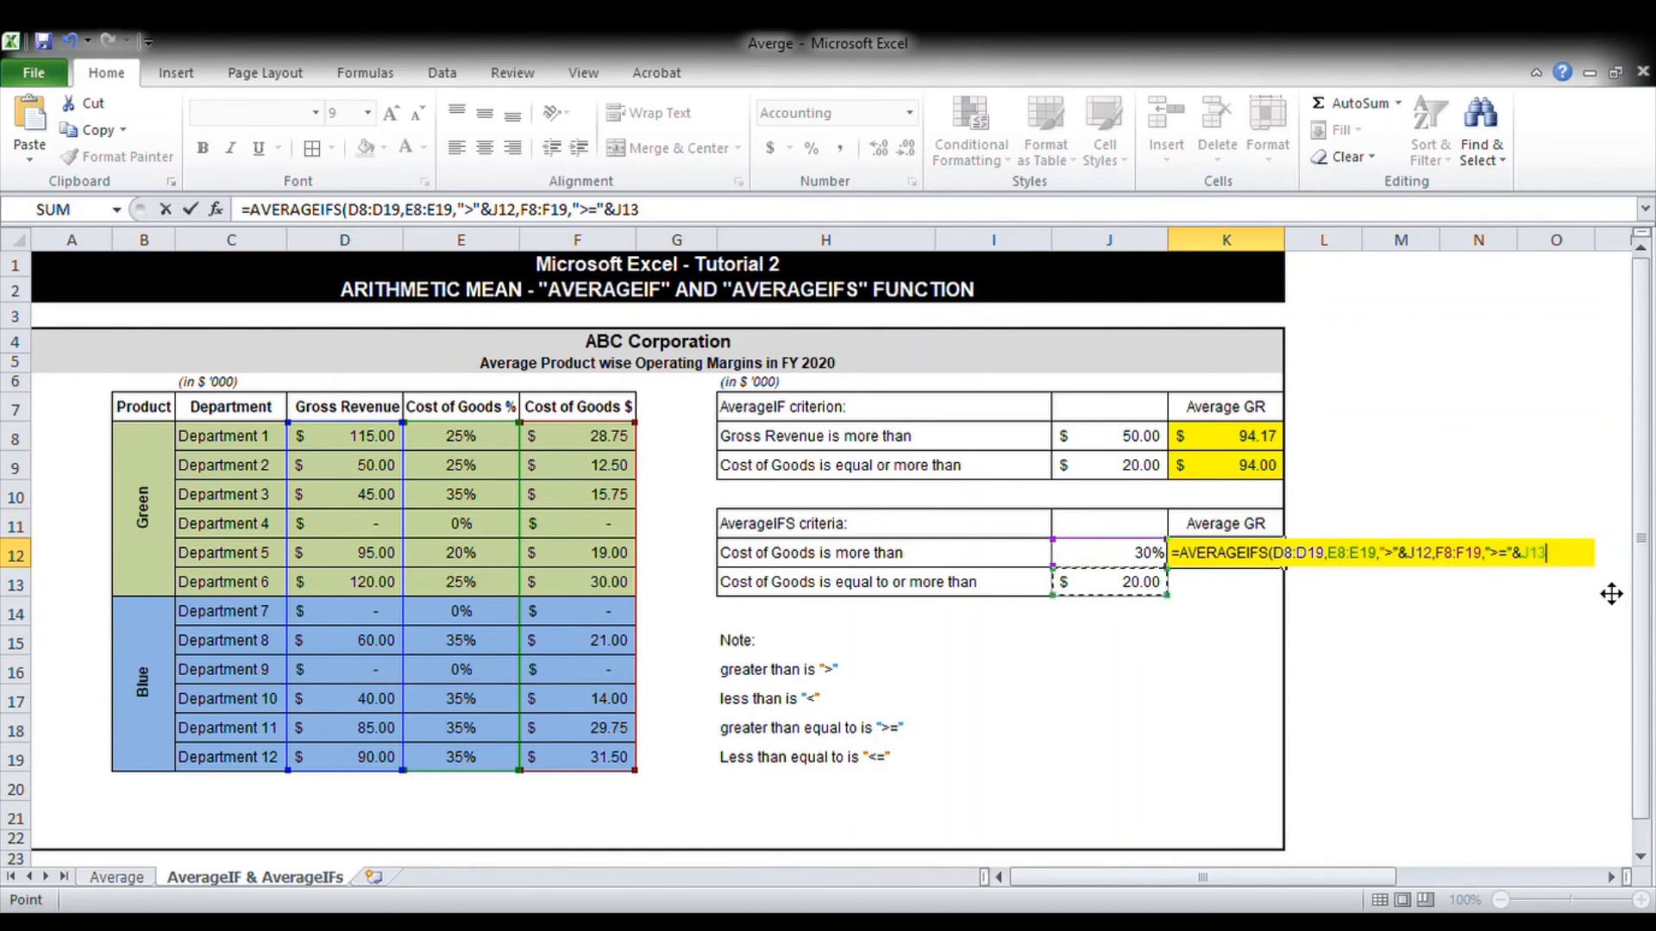
key("Return")
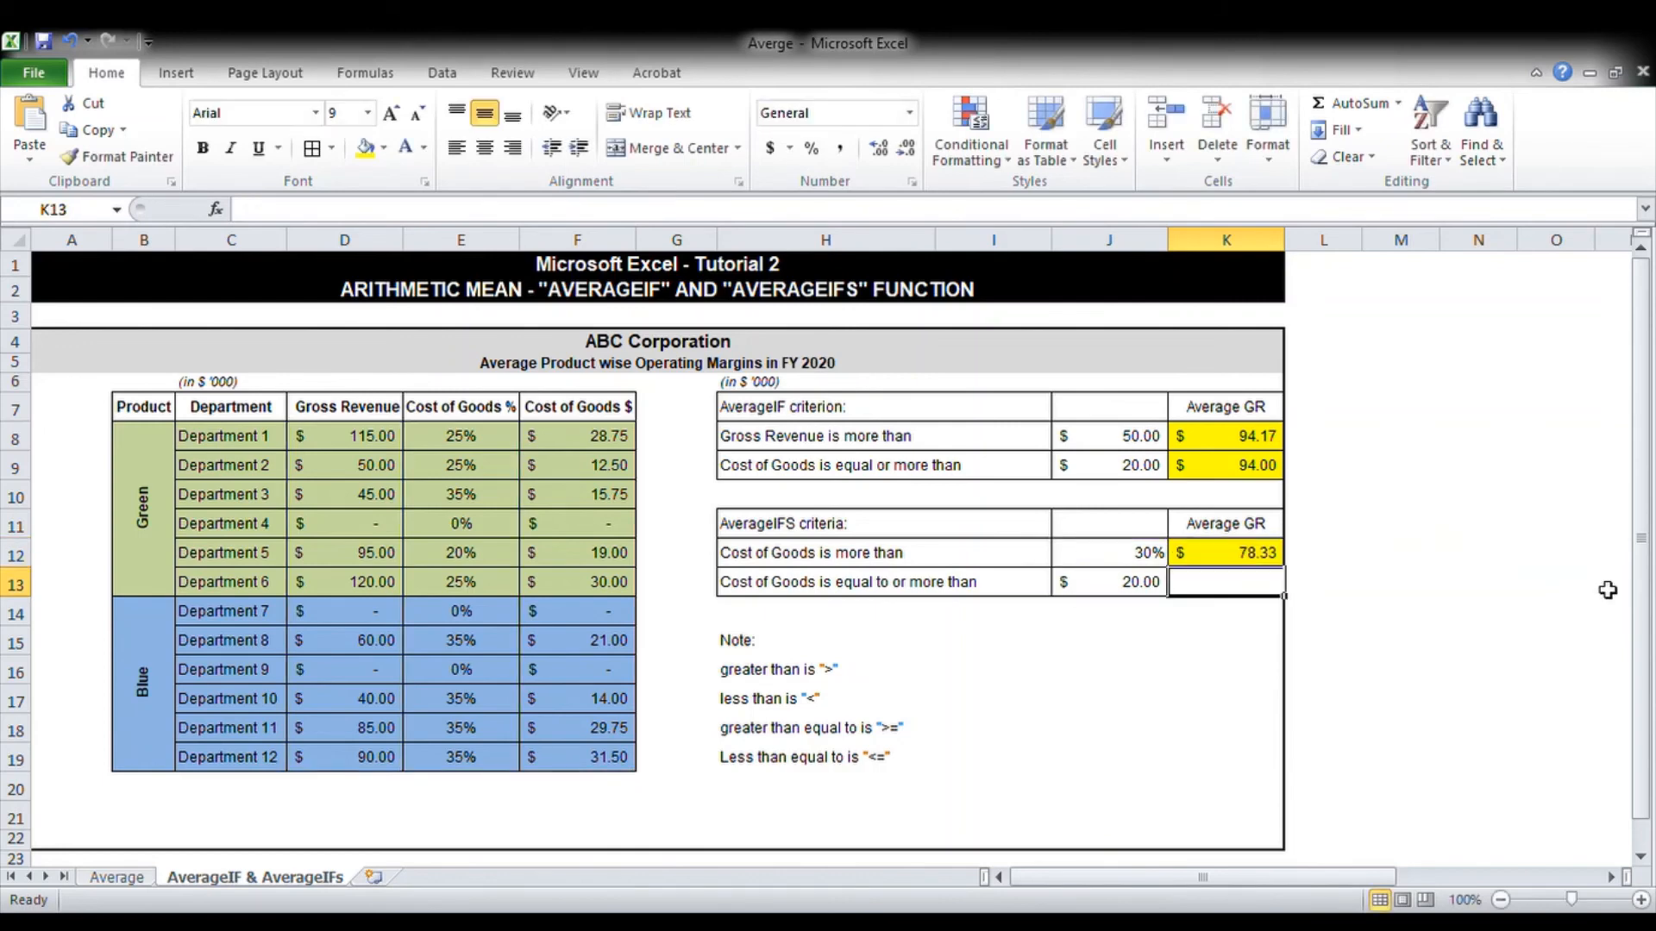
Examine the ranges and criteria cells that the AVERAGEIFS formula in K12 refers to
key("Up")
key("F2")
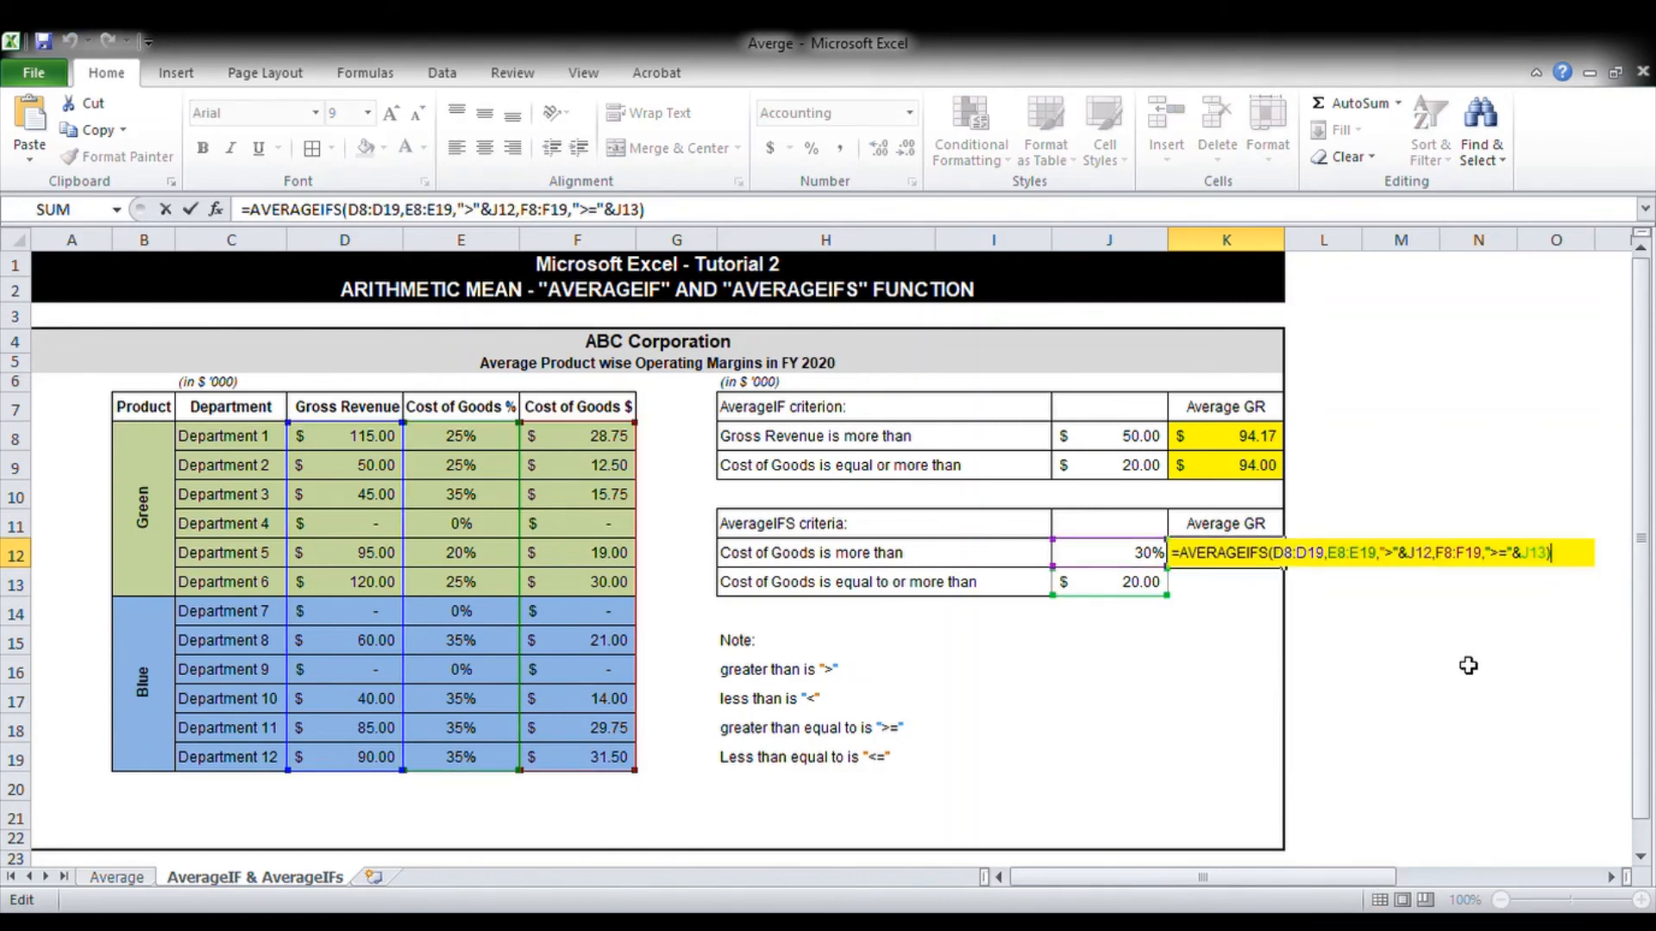
key("Escape")
key("F2")
key("Escape")
key("F2")
key("Escape")
key("F2")
key("Escape")
key("F2")
key("Escape")
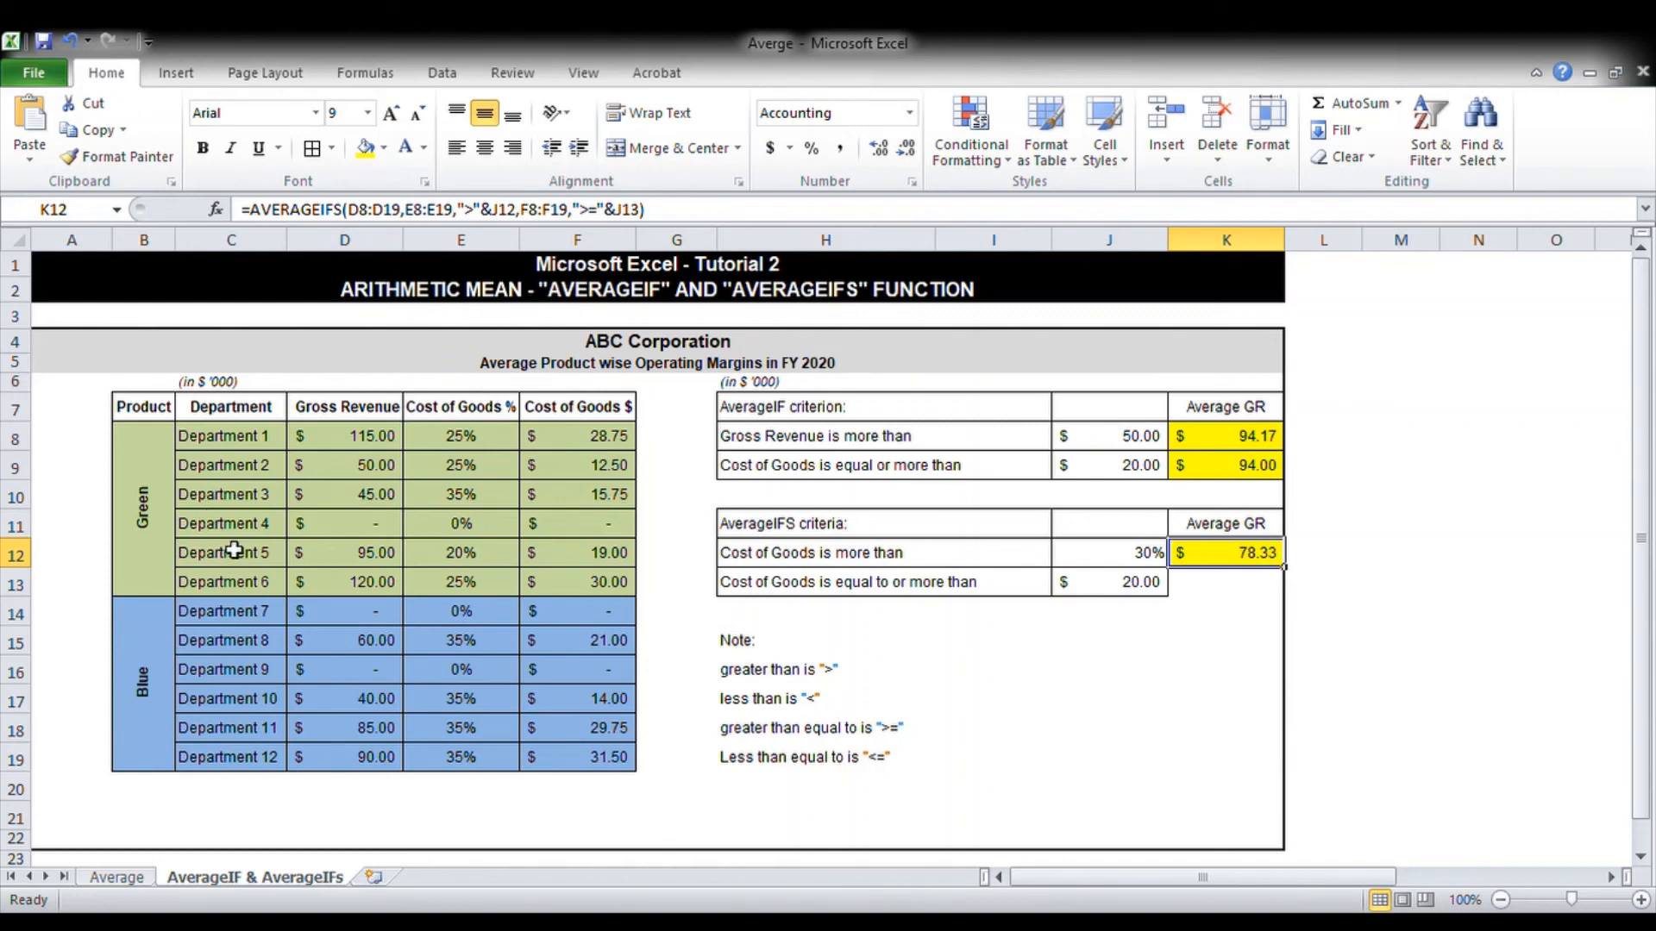
Bold the table rows of Departments 3, 8, 10, 11 and 12, whose Cost of Goods % exceeds 30%
left_click_drag(227, 507, 561, 494)
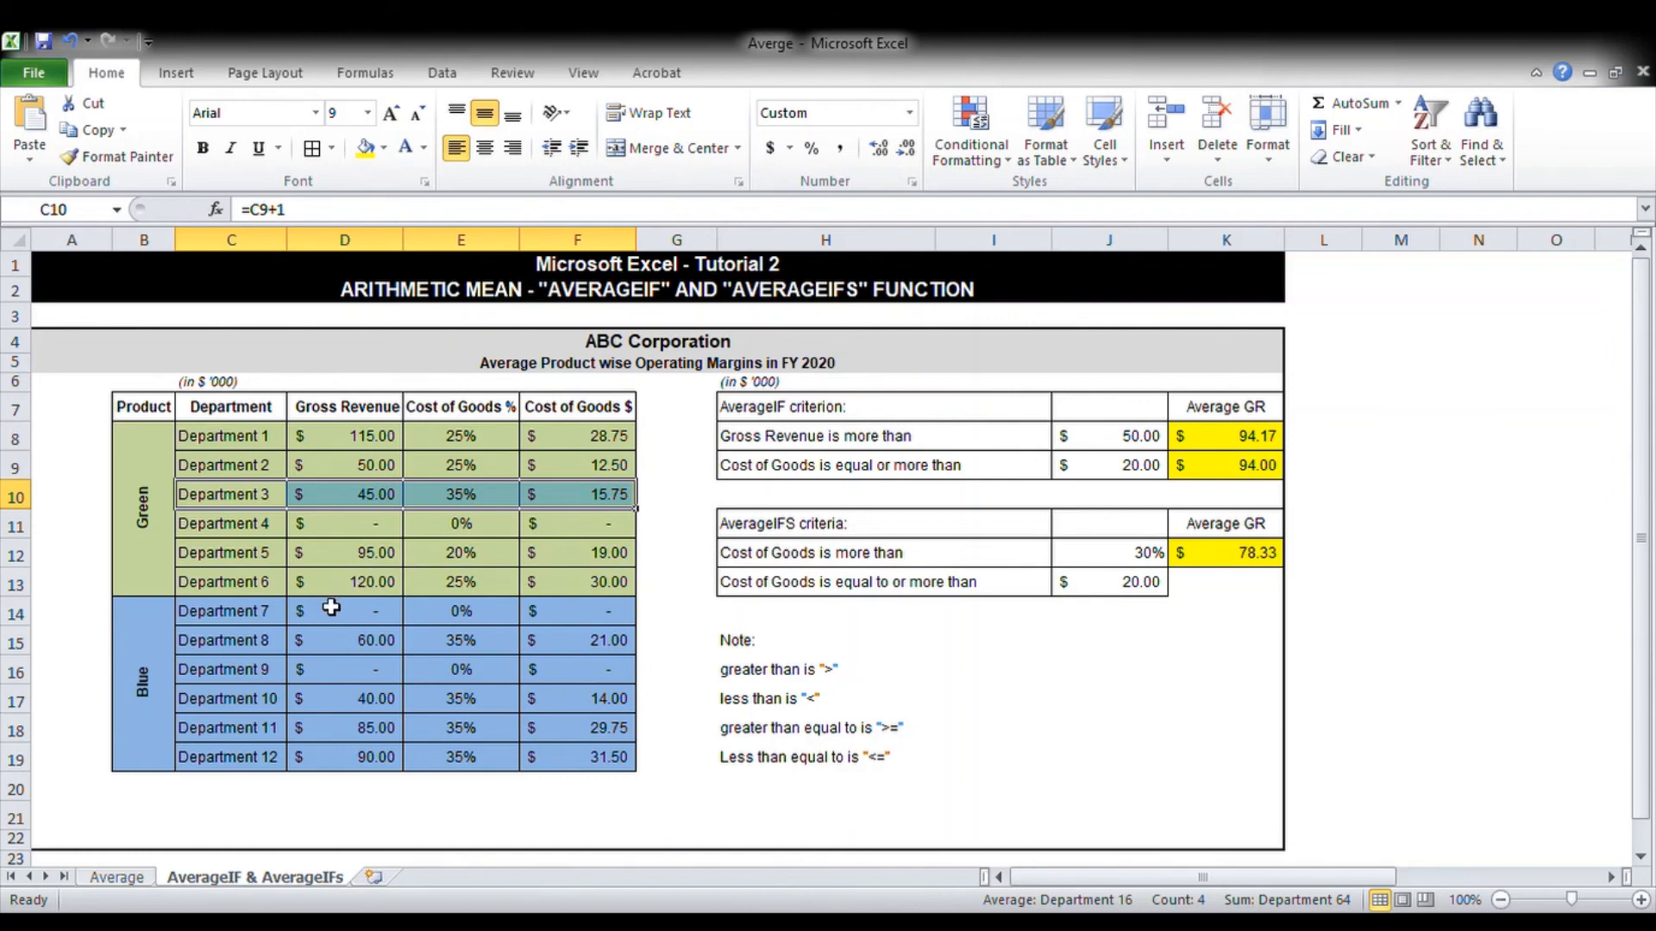
left_click_drag(259, 640, 569, 648)
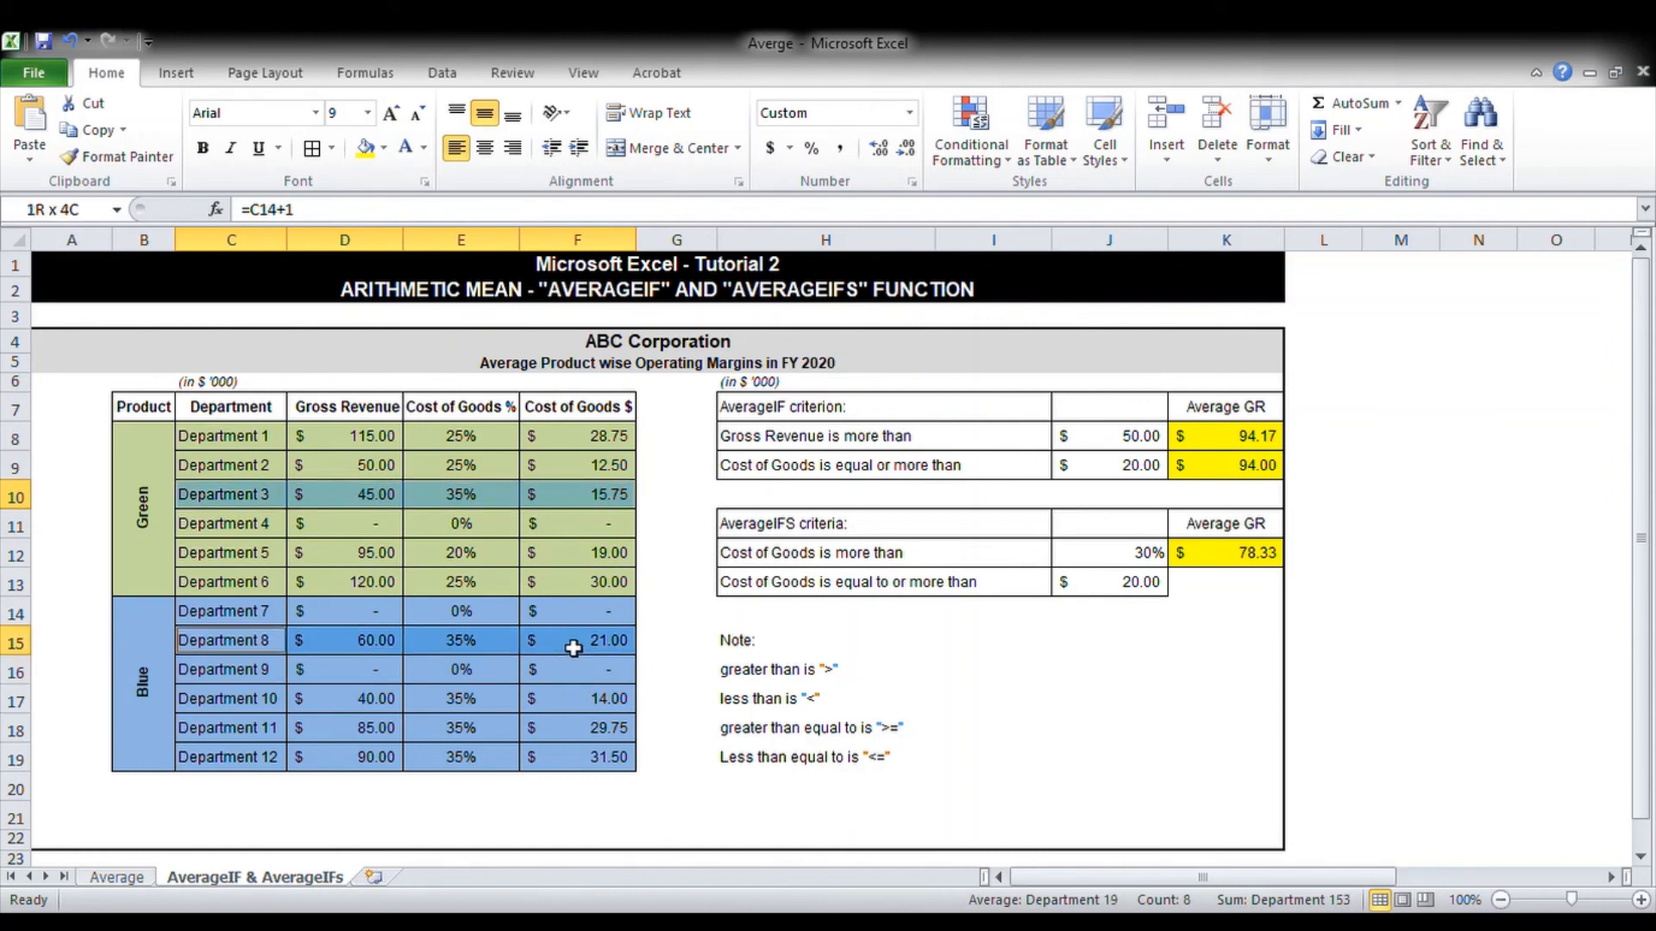
left_click_drag(251, 698, 595, 764)
key("ctrl+b")
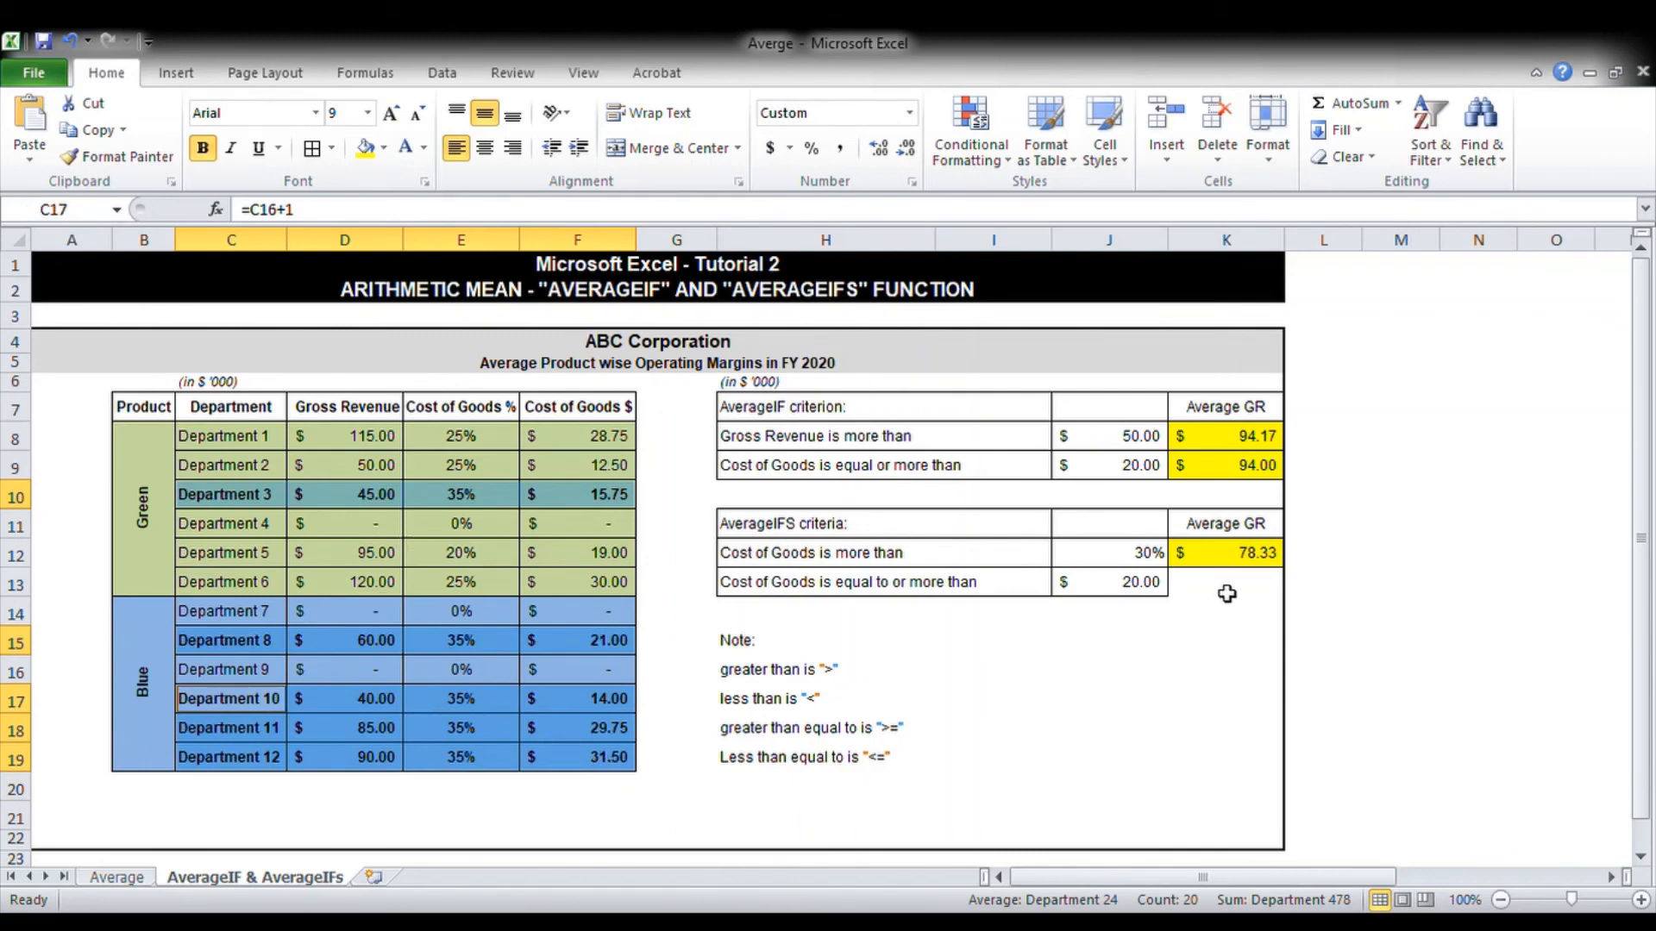
Italicize the rows of Departments 8, 11 and 12, which also have a Cost of Goods $ of at least 20
left_click(505, 557)
left_click_drag(265, 649, 573, 668)
left_click_drag(282, 737, 609, 755)
key("ctrl+i")
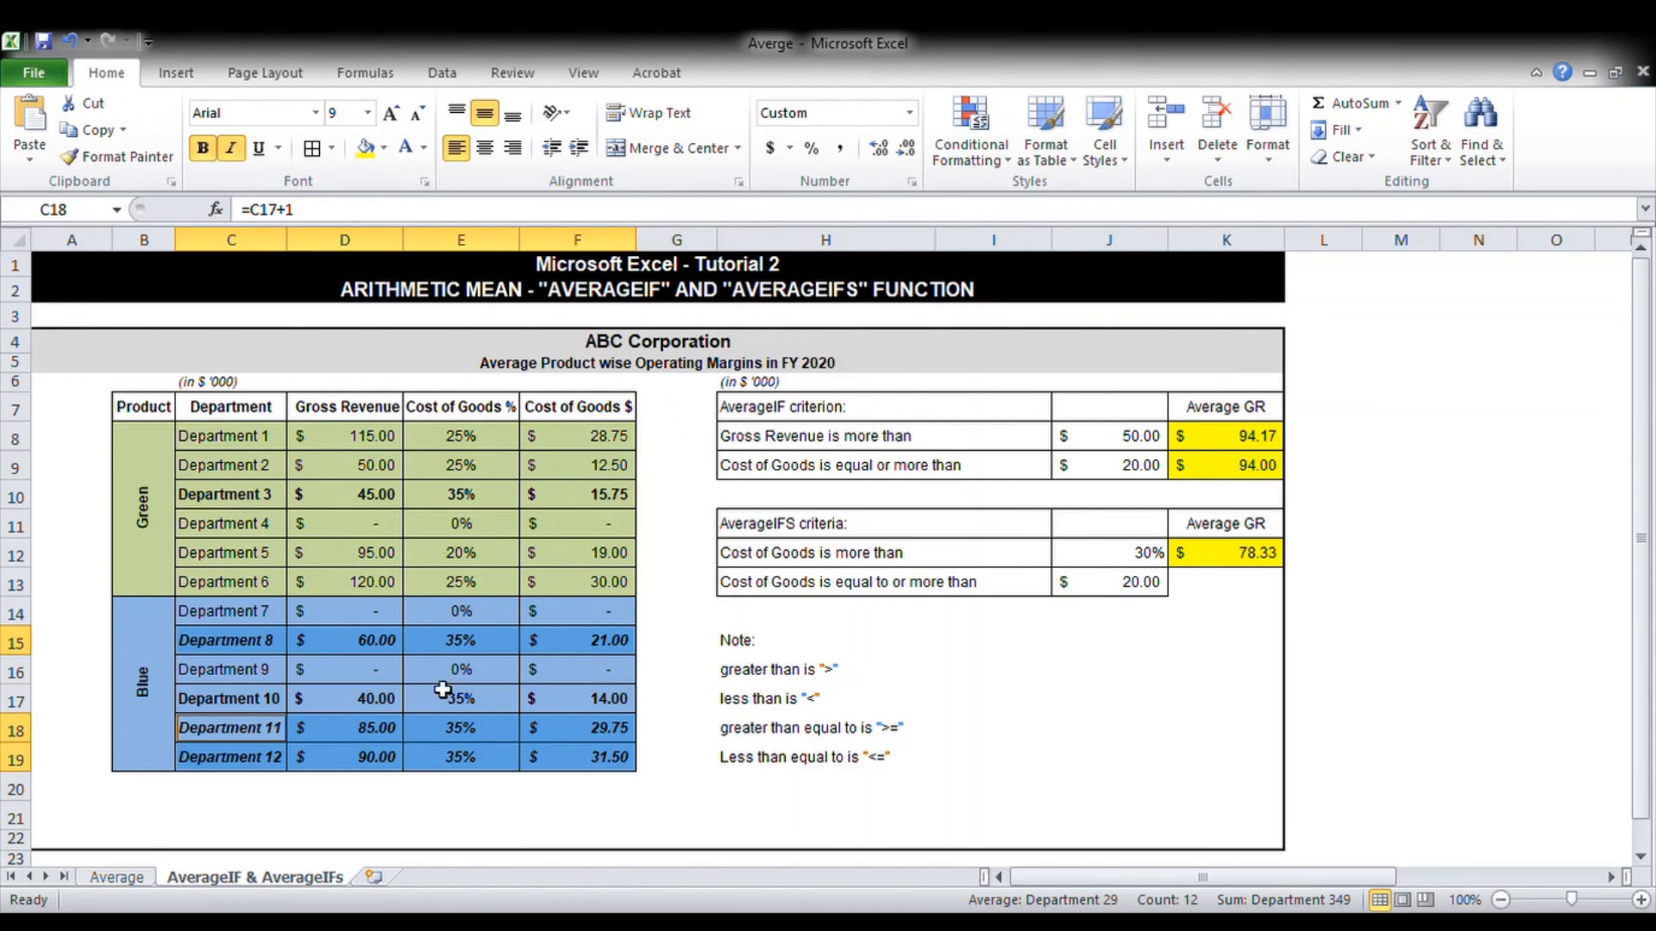
Verify the K12 average by selecting the gross revenues of Departments 8, 11 and 12 together
left_click(381, 653)
left_click(386, 729, "ctrl")
left_click(384, 763, "ctrl")
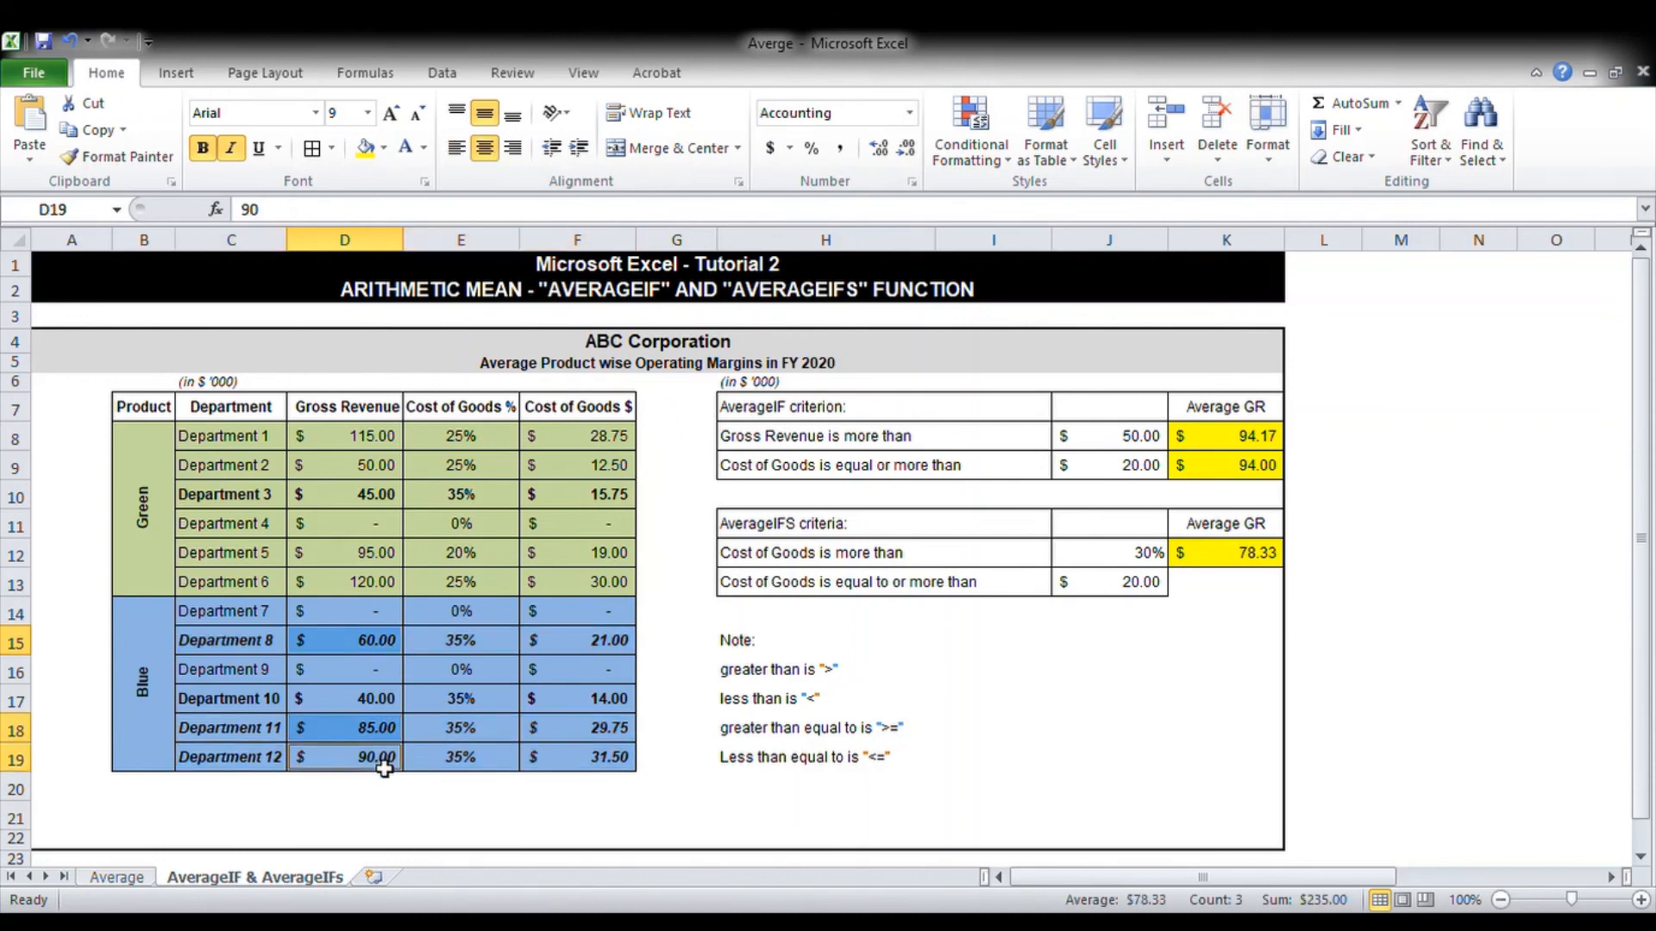